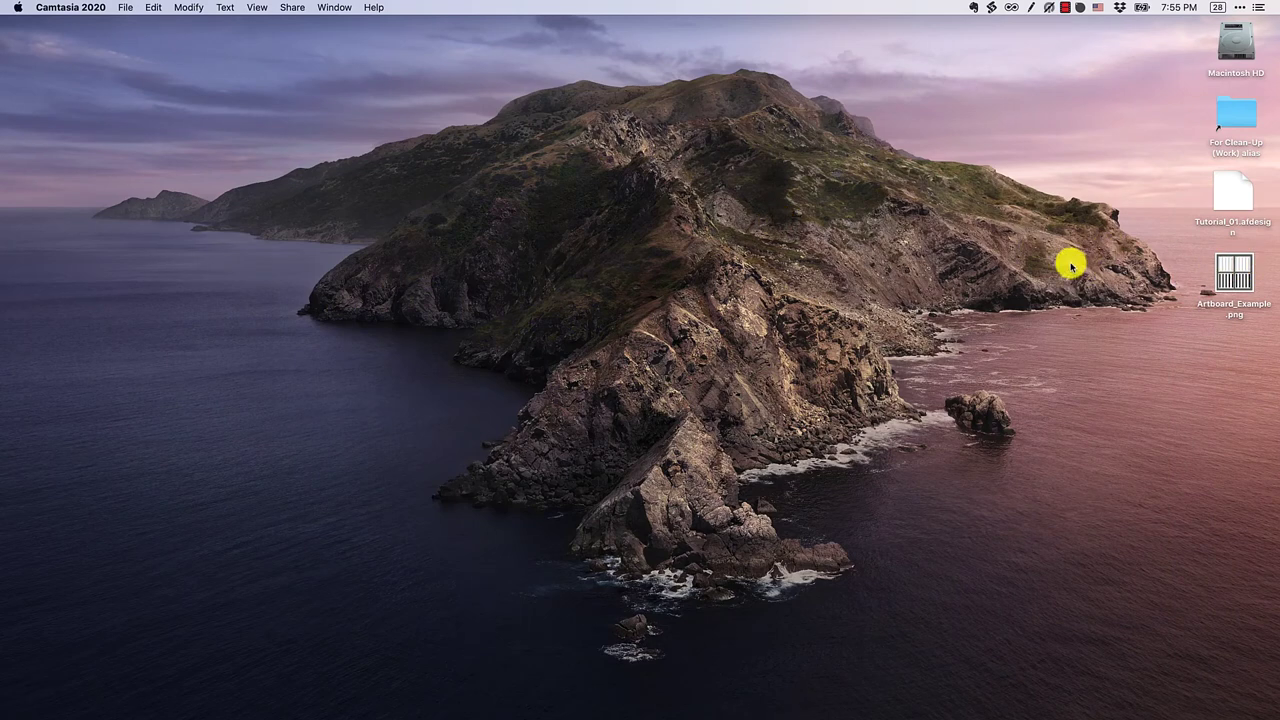
Open Artboard_Example.png from the desktop, enlarge it to examine the four artboards of vertical bars, and close it
double_click(1250, 285)
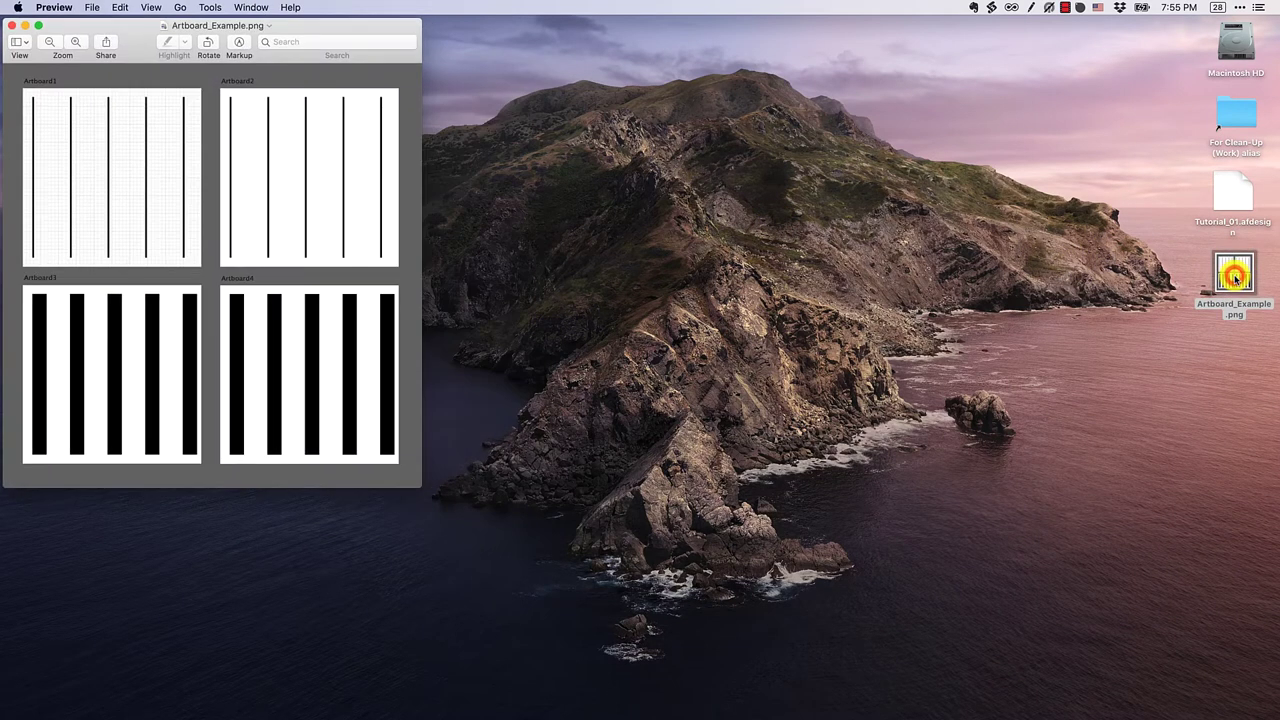
drag(334, 26, 668, 64)
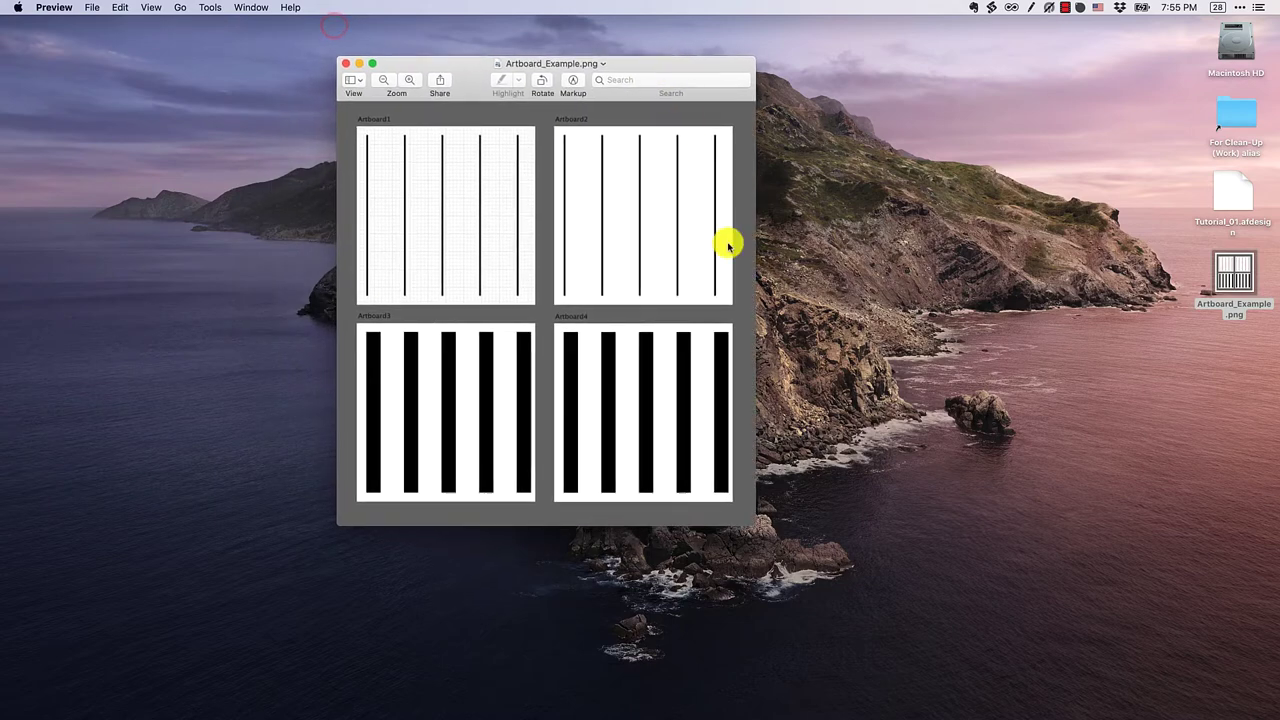
drag(749, 524, 897, 589)
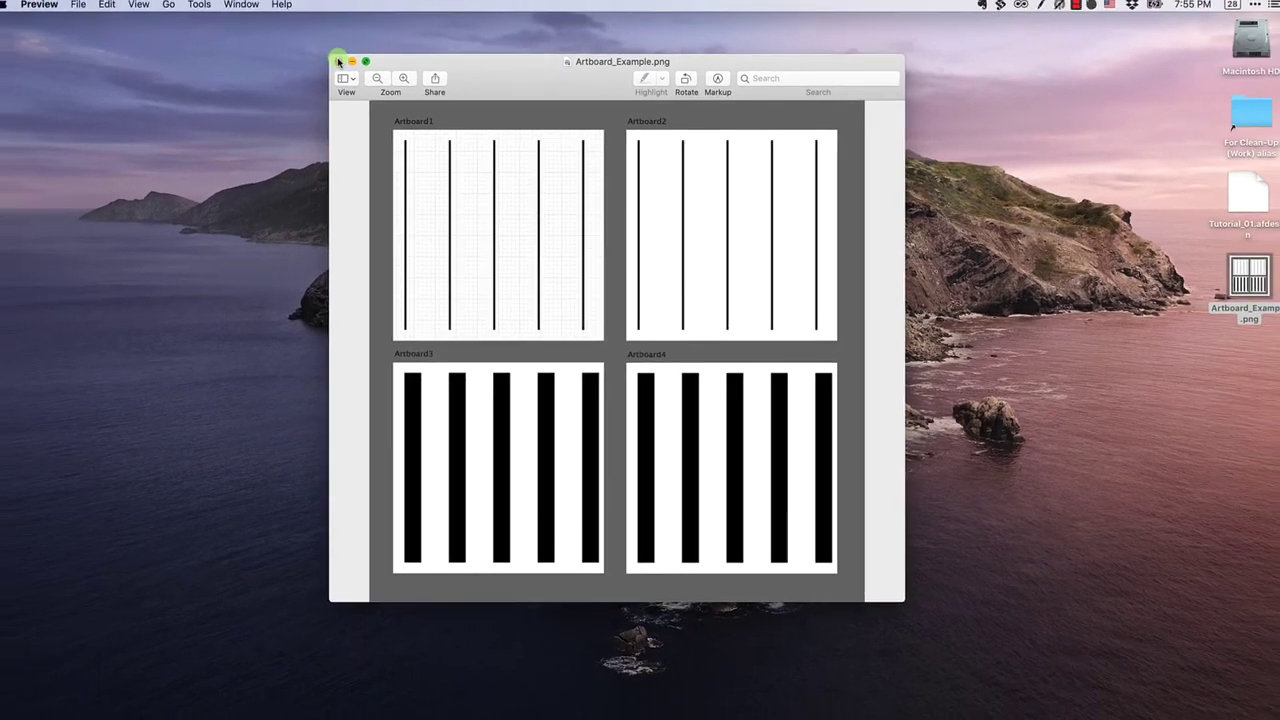
click(293, 49)
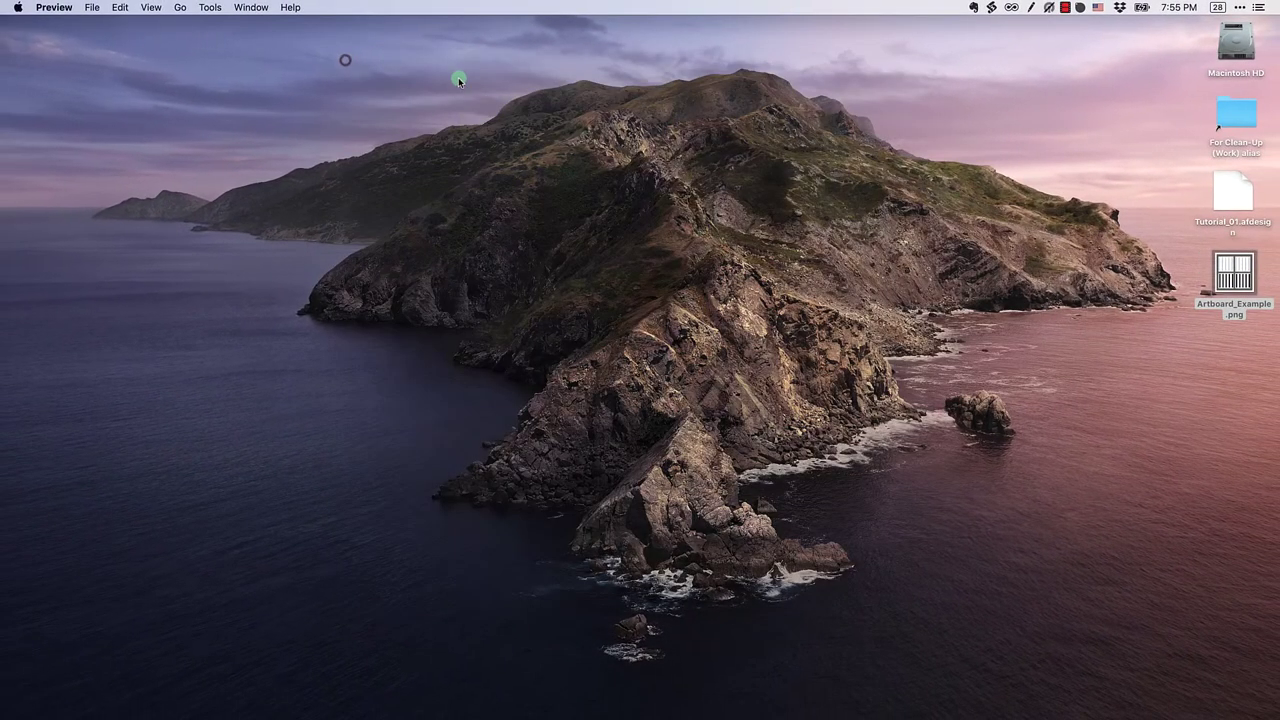
Switch to Affinity Designer and save the open document under the new name Tutorial_03.afdesign on the Desktop
key(super+Tab)
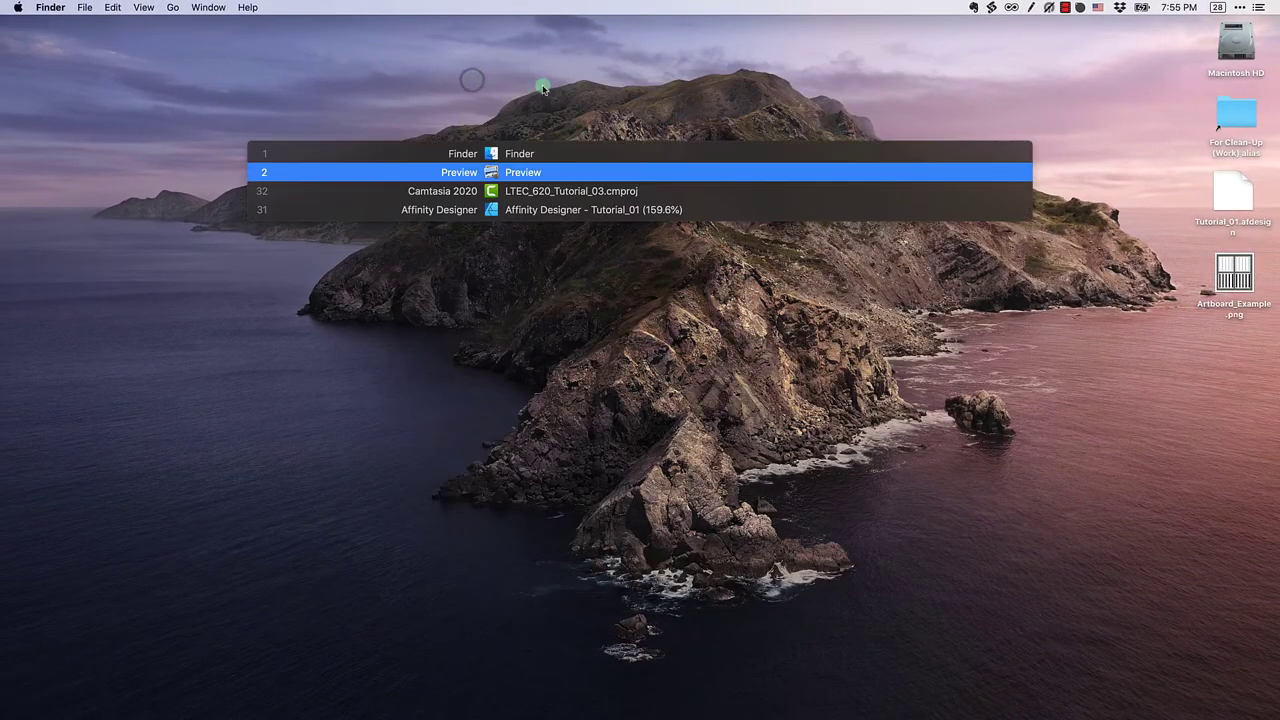
click(575, 208)
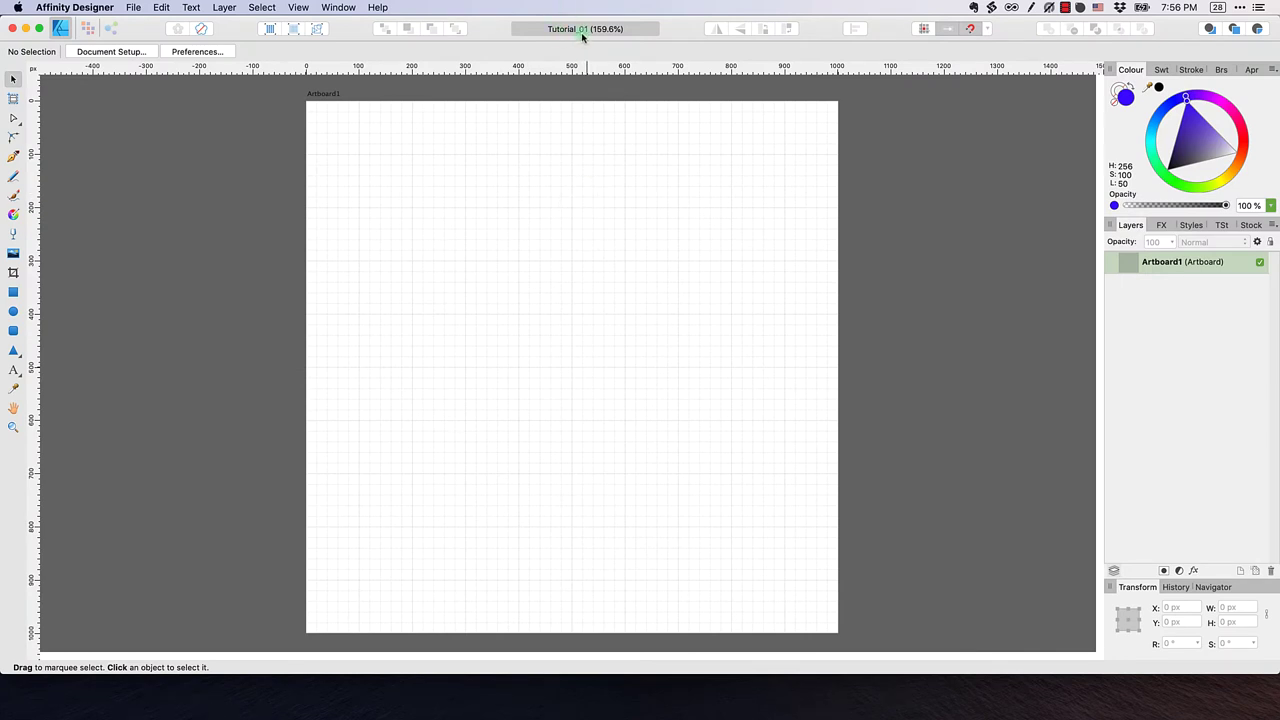
click(134, 8)
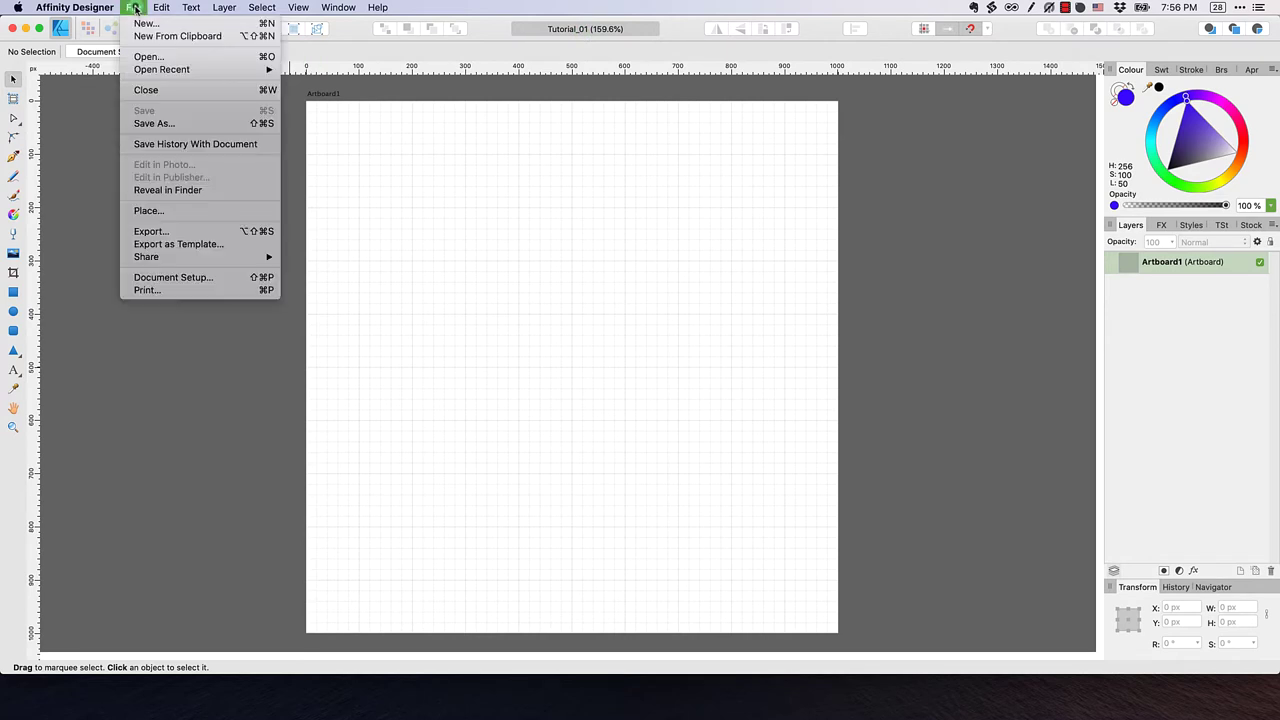
click(160, 123)
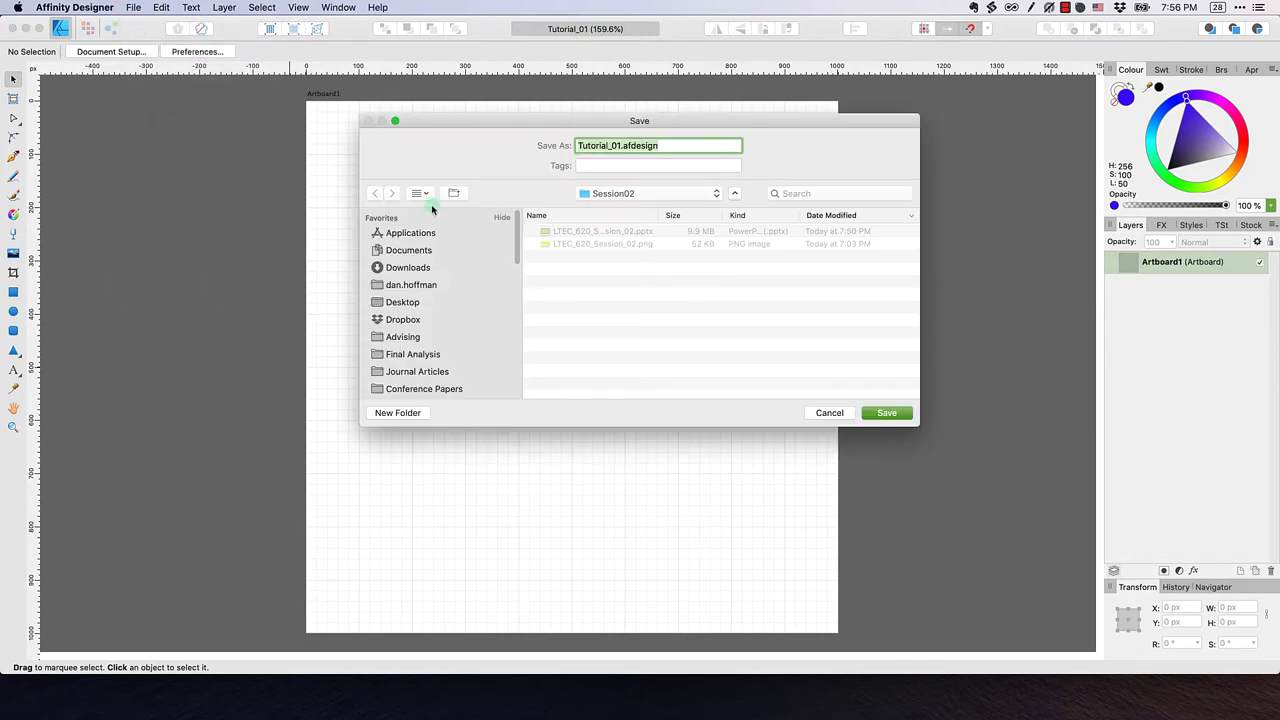
click(403, 302)
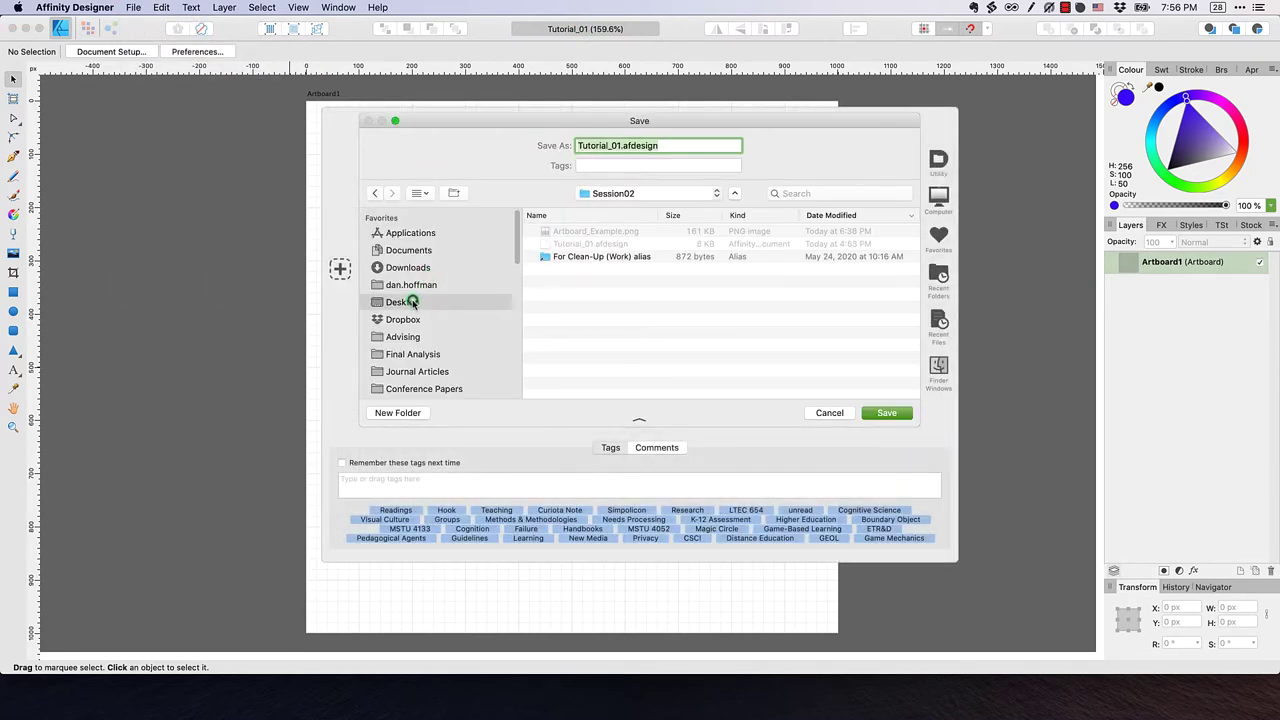
click(621, 146)
key(BackSpace)
text(3)
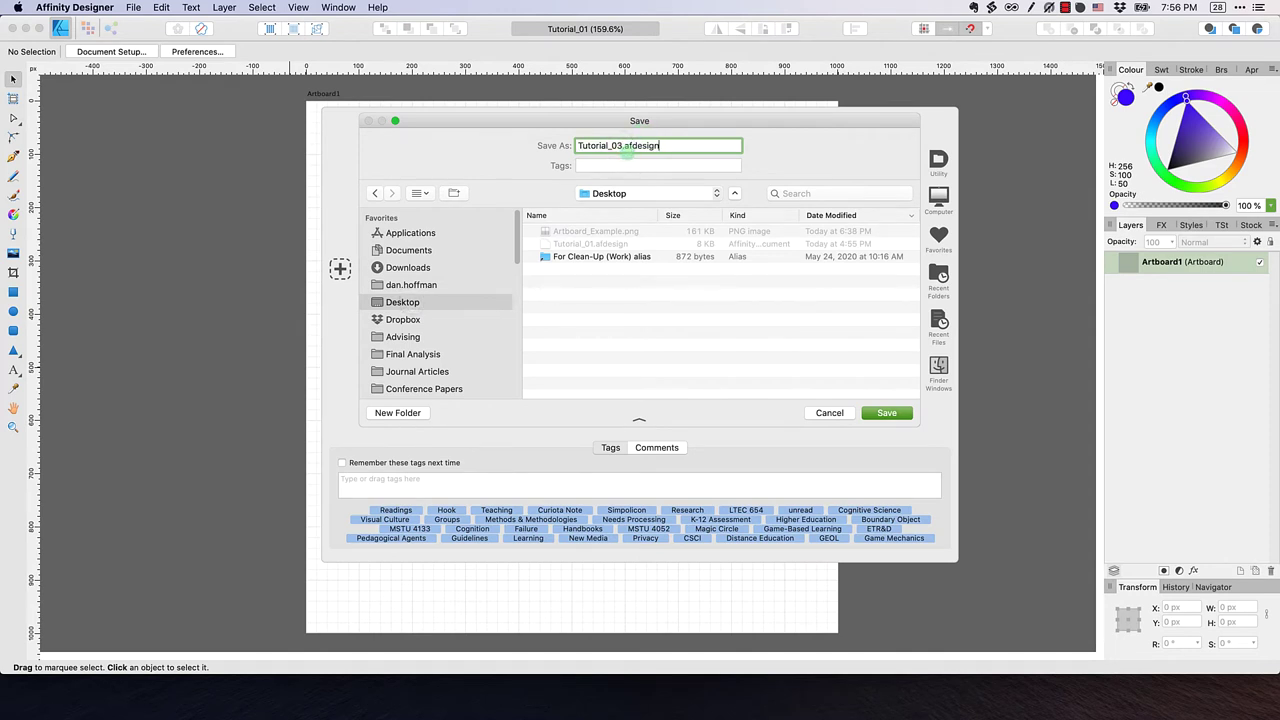
key(Return)
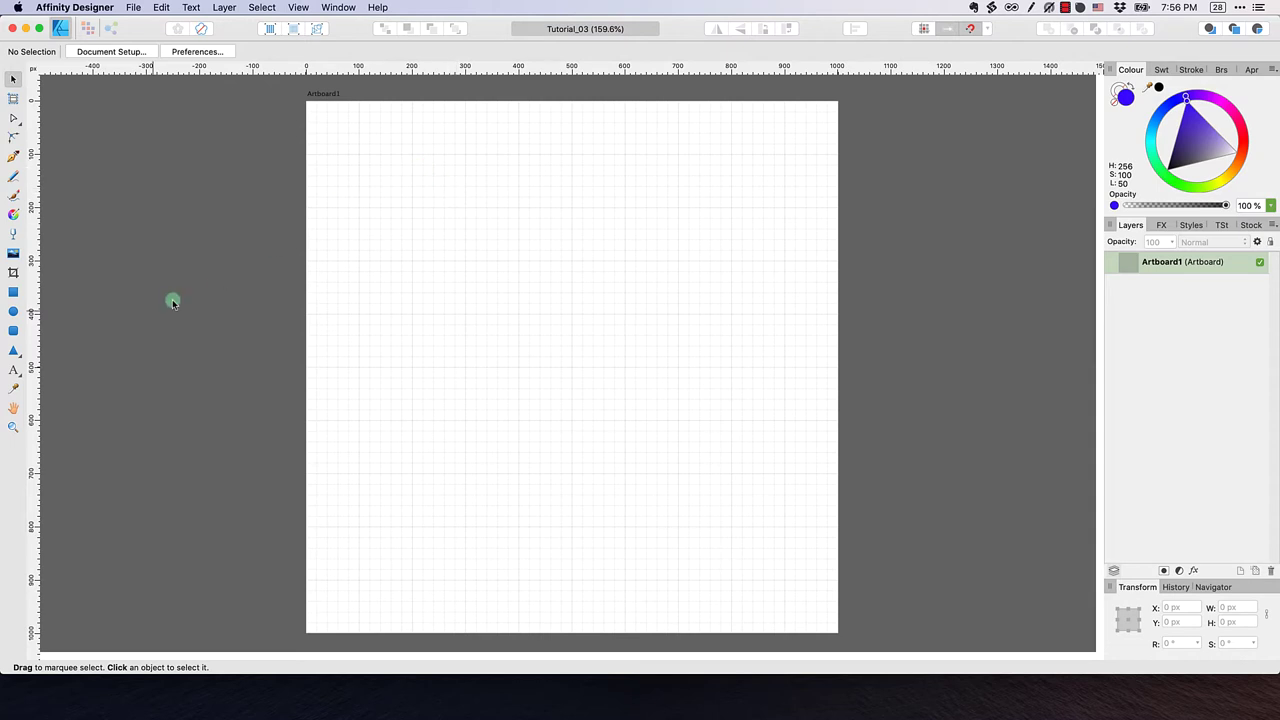
Draw a black-filled vertical rectangle about 60 by 890 px near the artboard's left edge and shift it slightly up and right
click(14, 293)
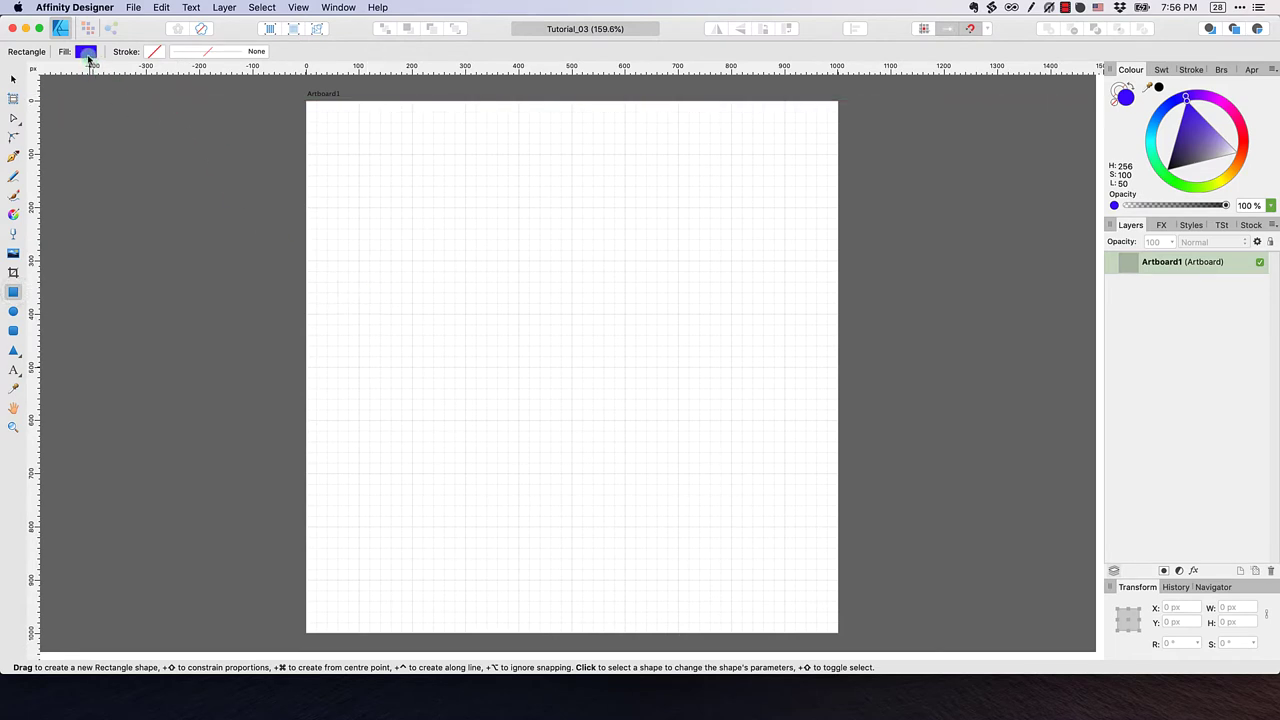
click(88, 56)
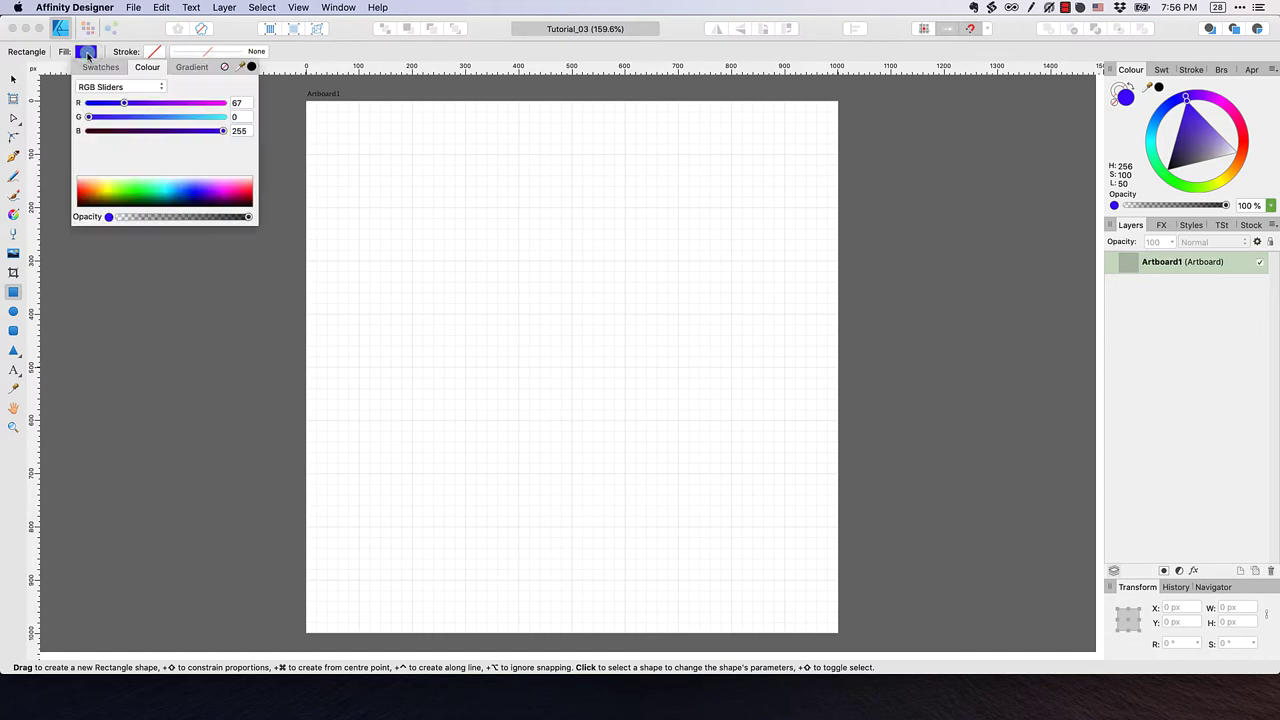
click(99, 68)
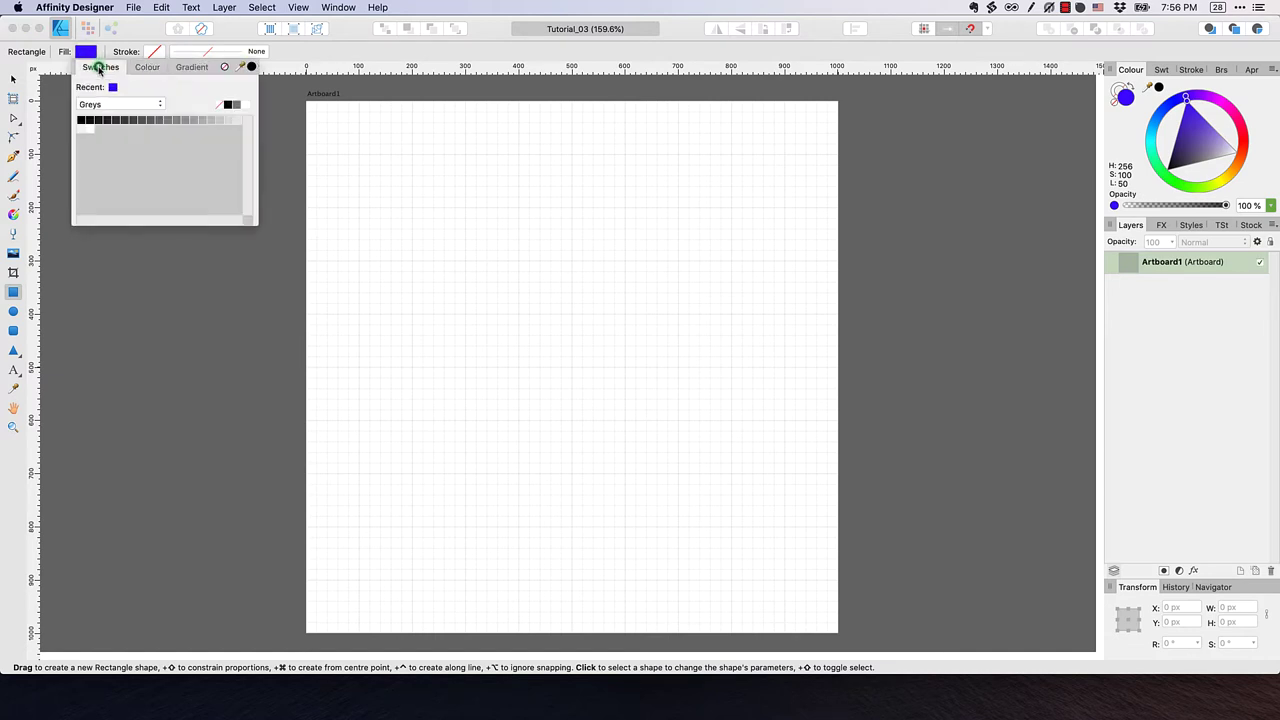
click(81, 121)
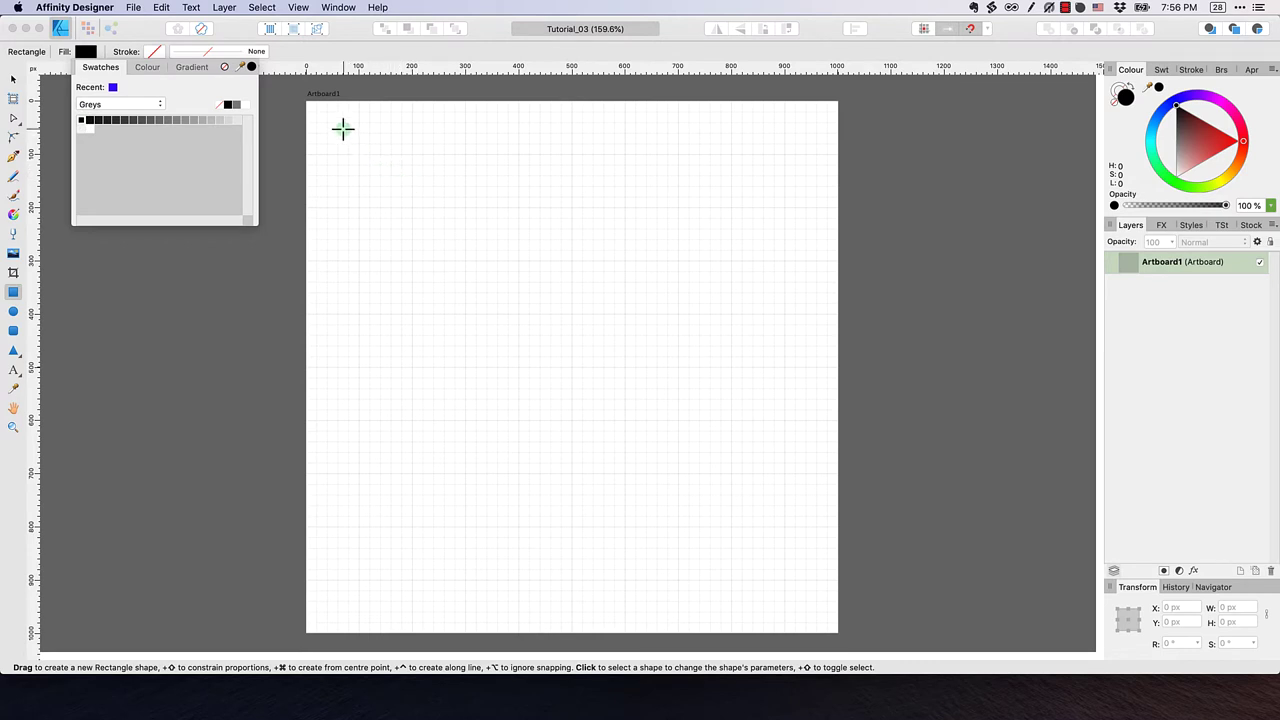
drag(343, 129, 375, 602)
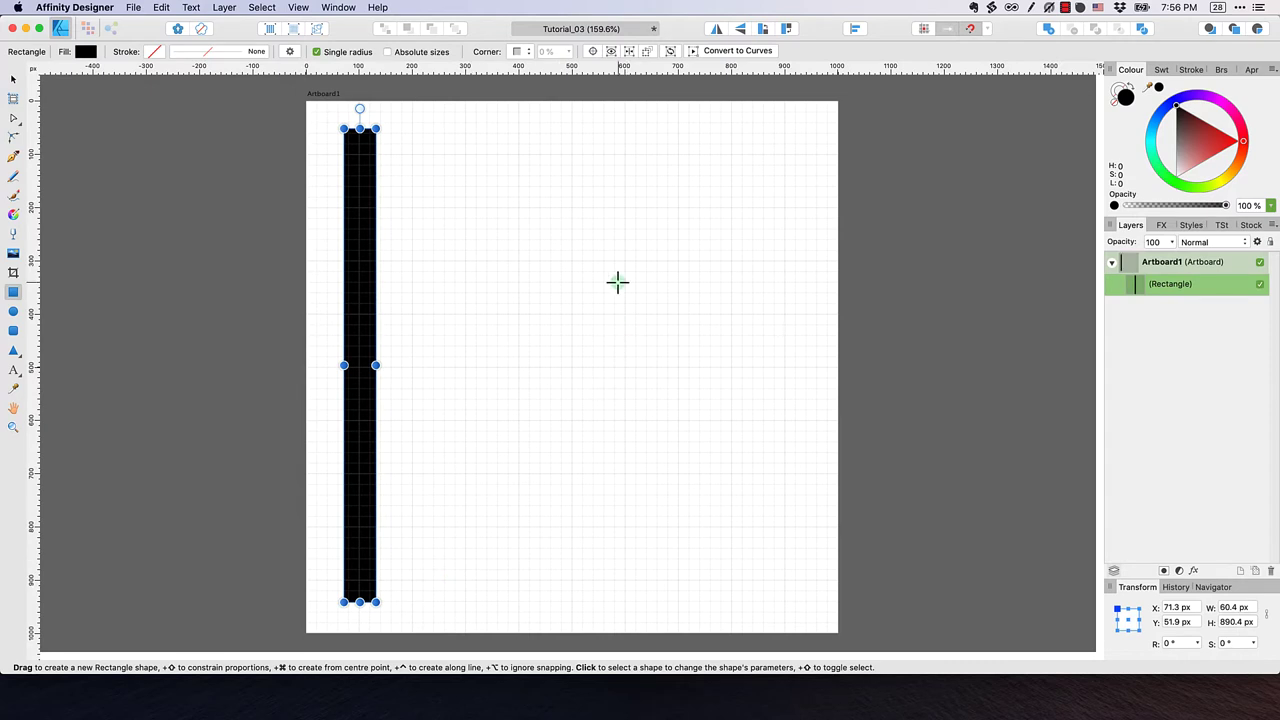
key(v)
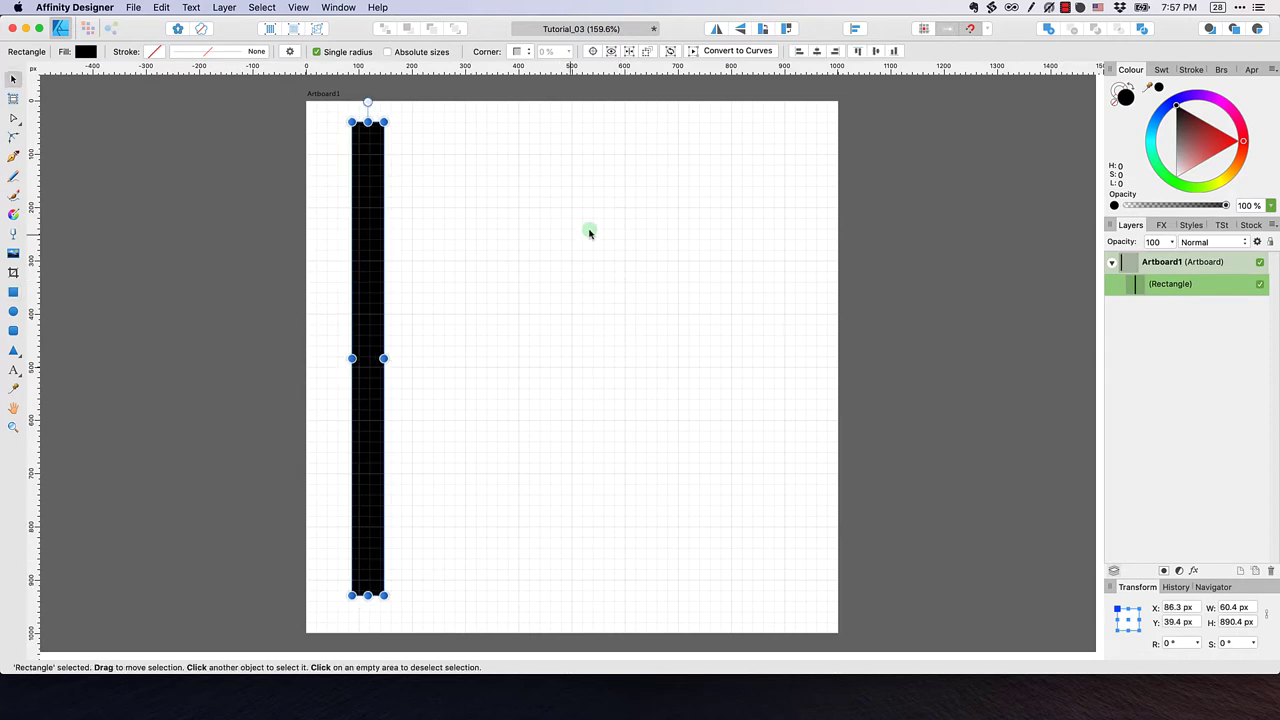
click(375, 241)
click(362, 151)
Set the black rectangle's width to 10 px and its height to 900 px
click(1238, 609)
click(1236, 607)
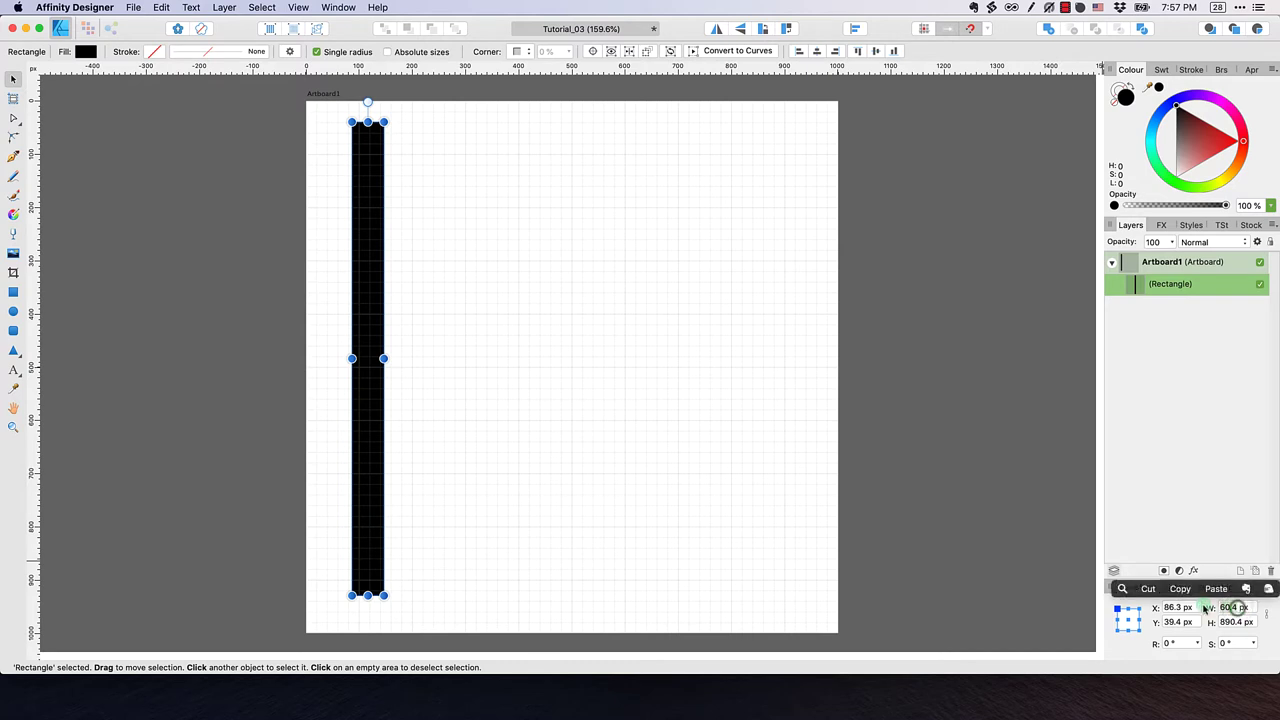
text(10)
key(Return)
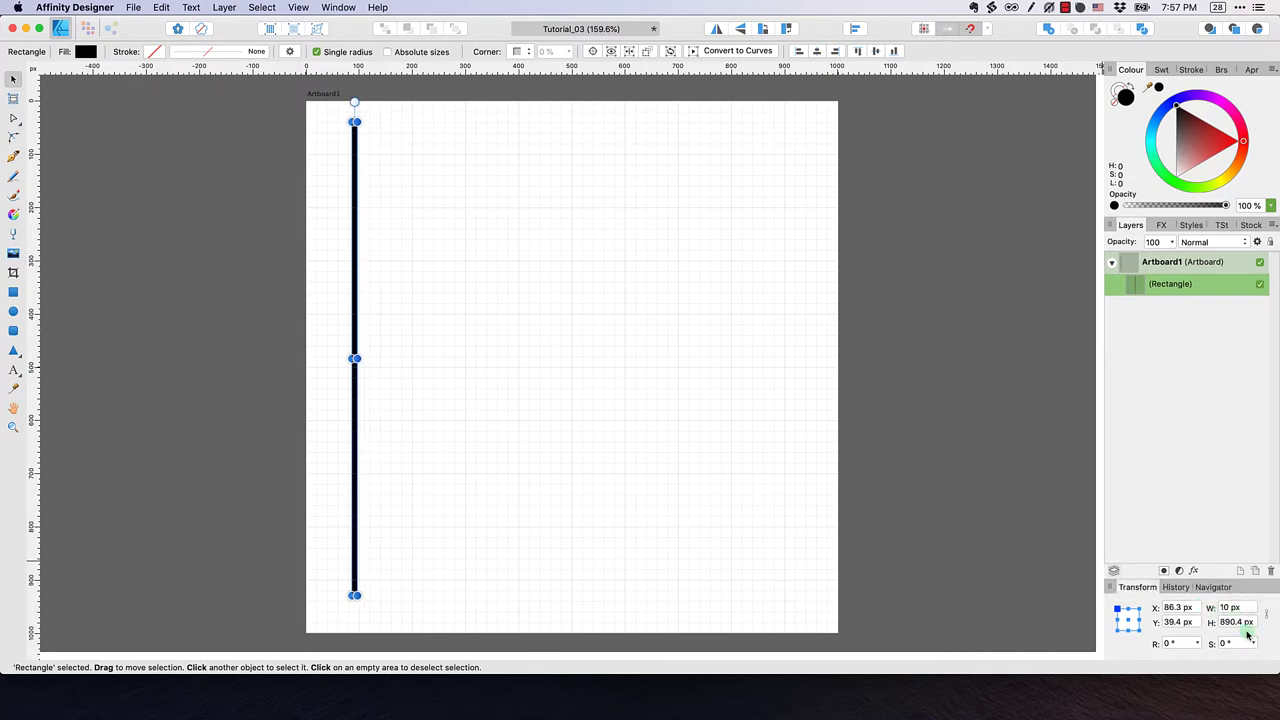
click(1242, 622)
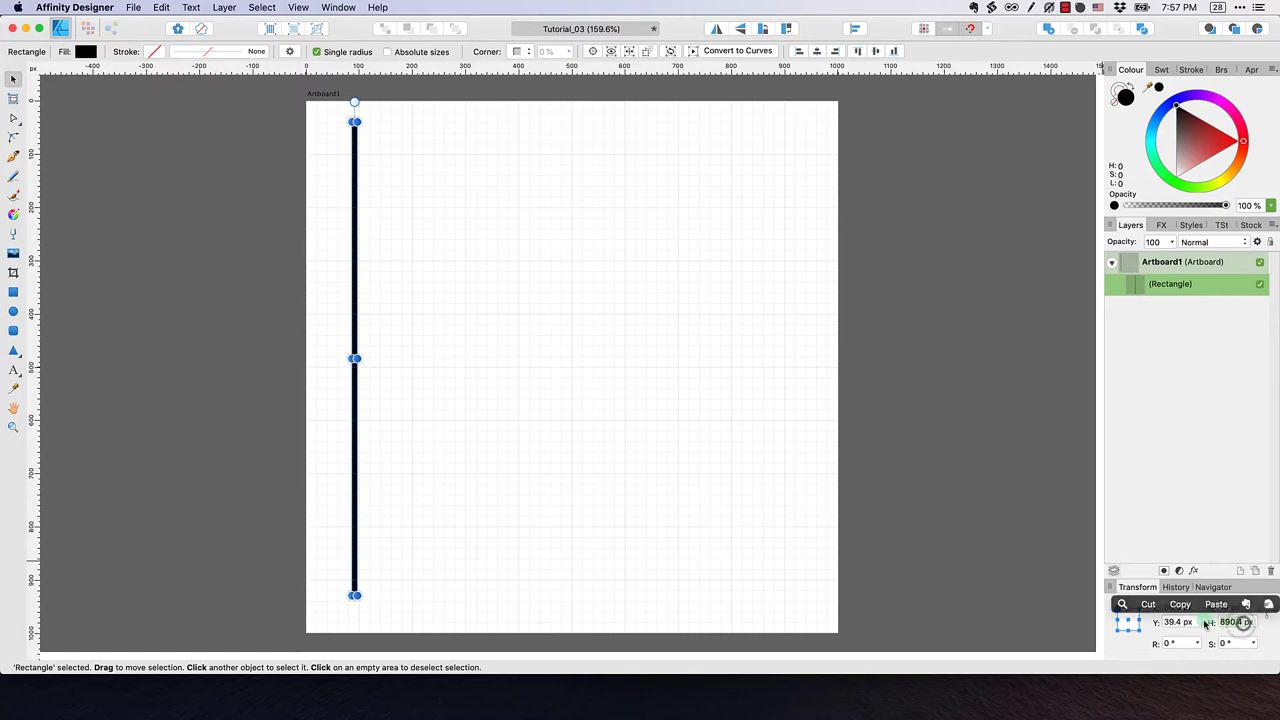
text(900)
key(Return)
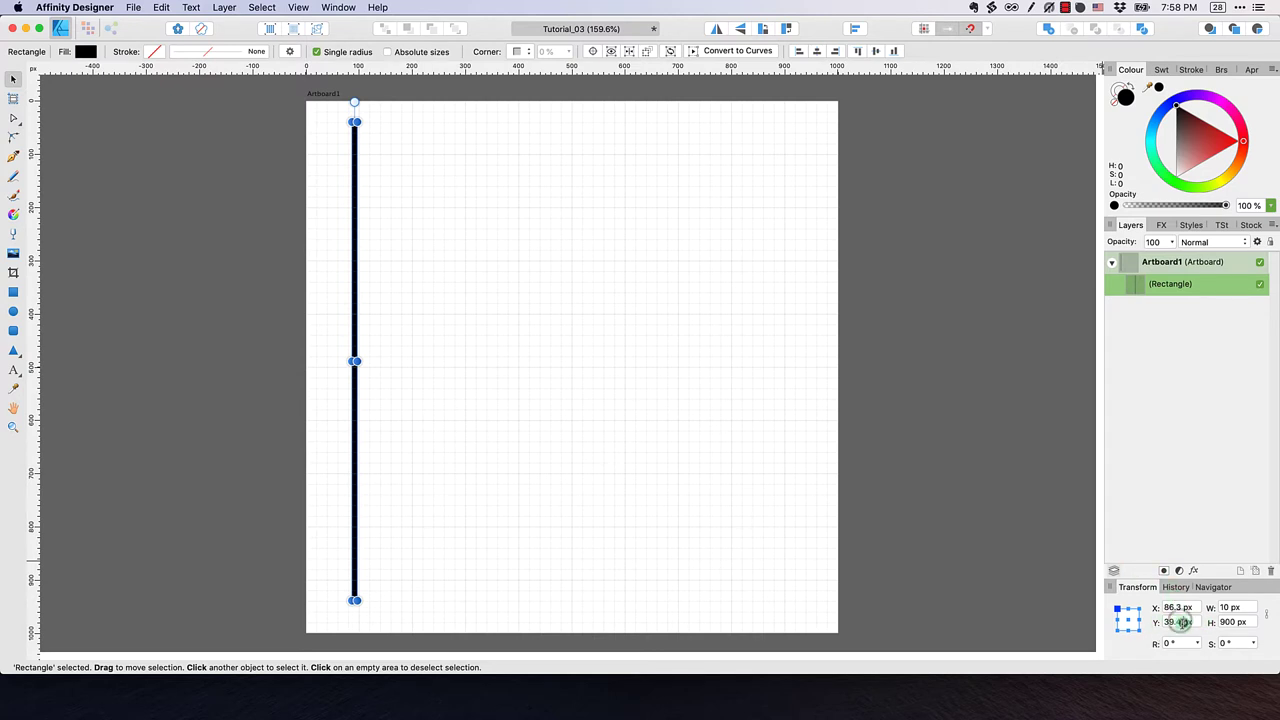
Set the thin rectangle's Y position to 50 px and deselect it
click(1180, 622)
text(50)
key(Return)
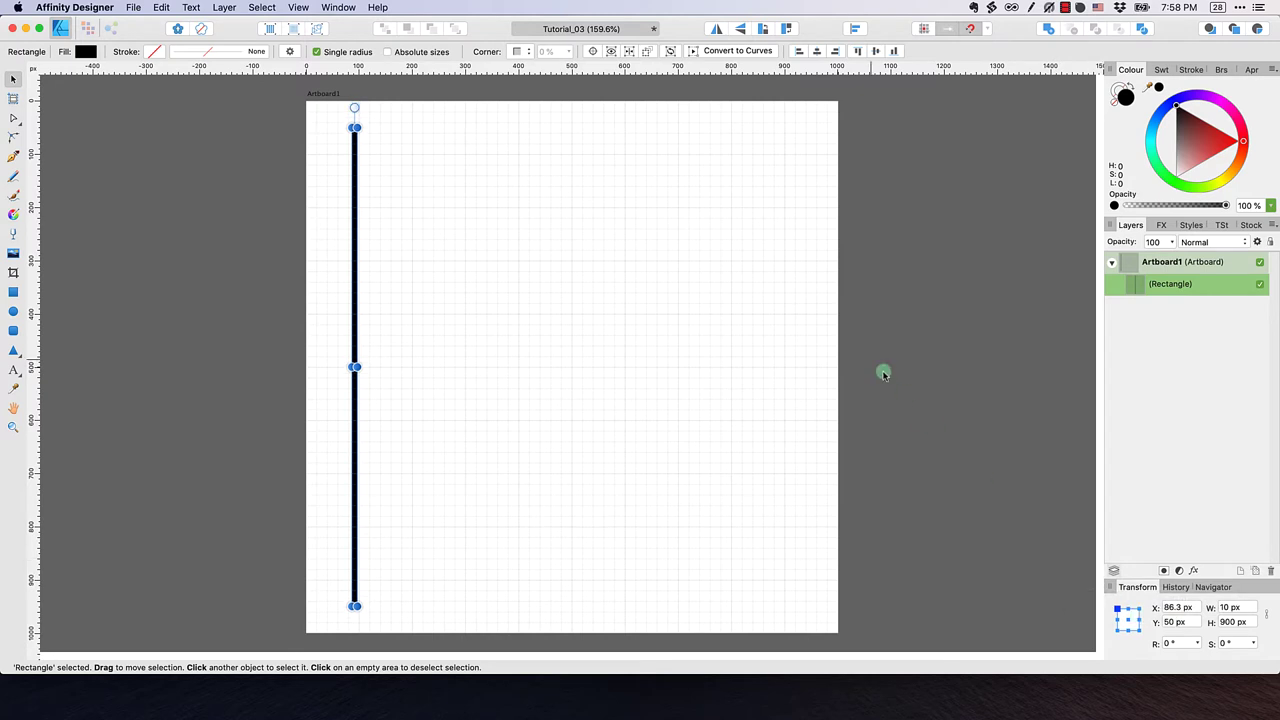
click(758, 320)
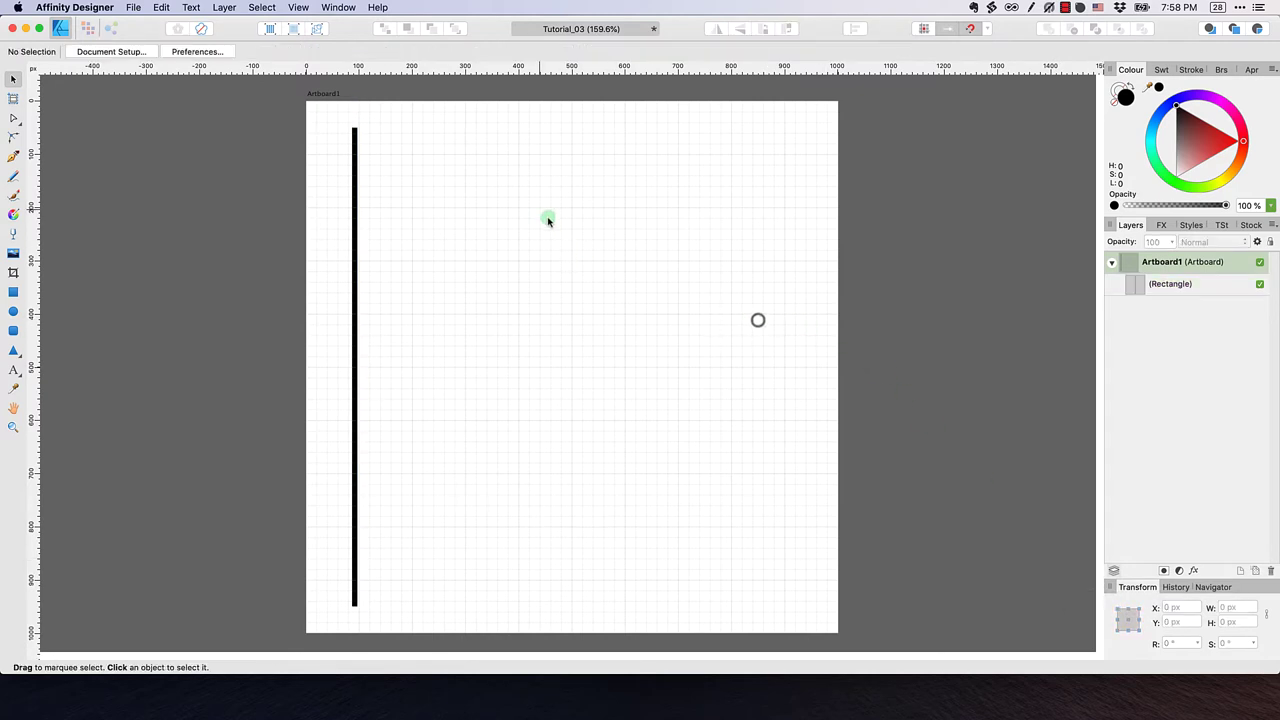
Copy the thin black rectangle and paste a duplicate of it on Artboard1
click(354, 322)
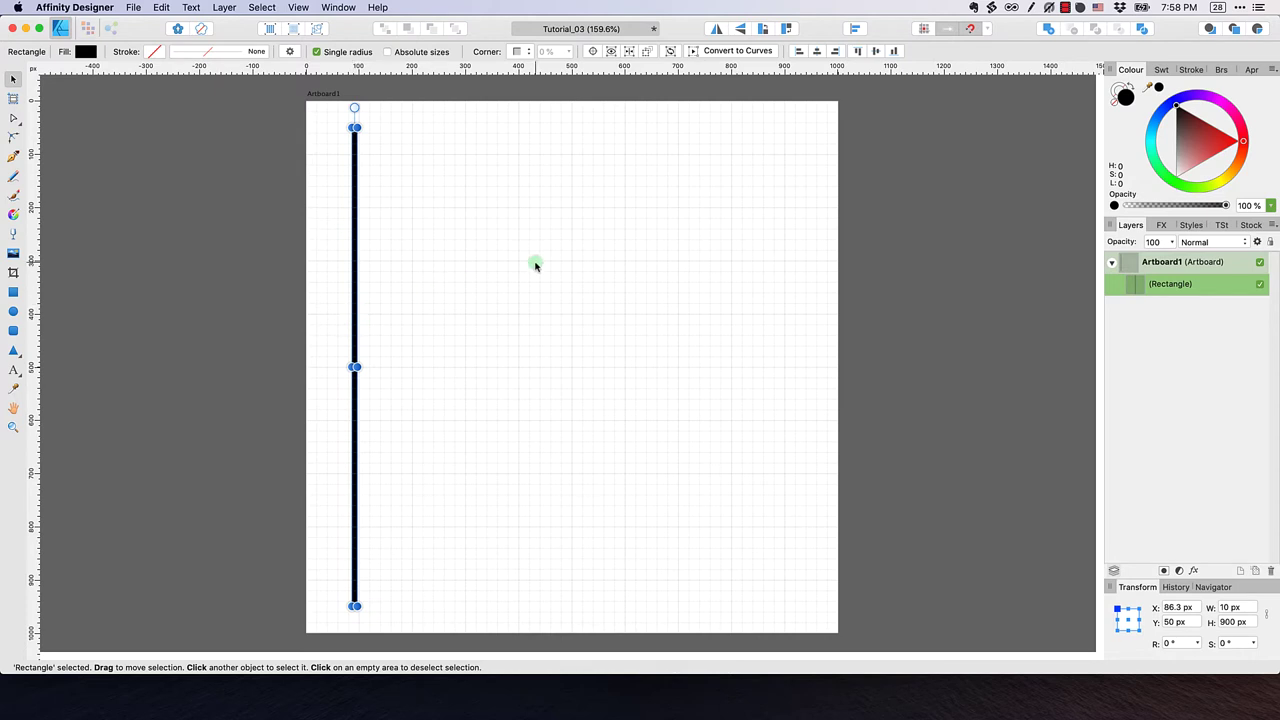
click(162, 8)
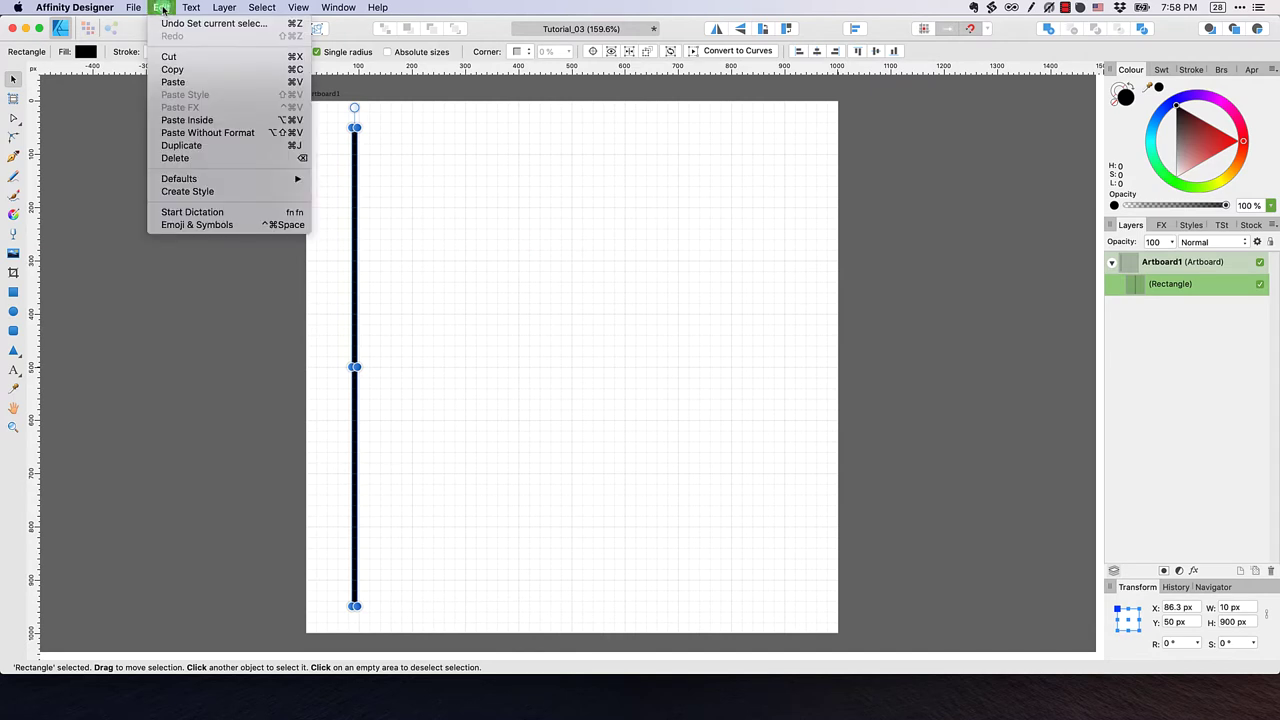
click(181, 72)
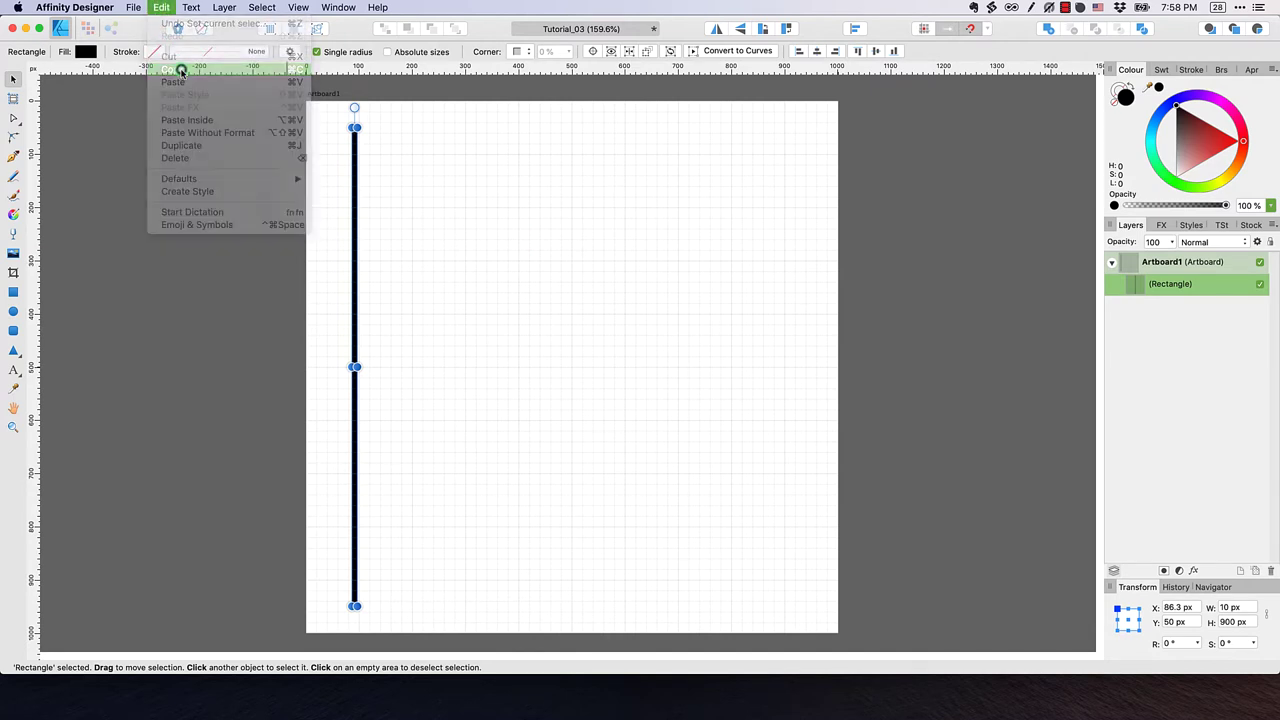
click(164, 8)
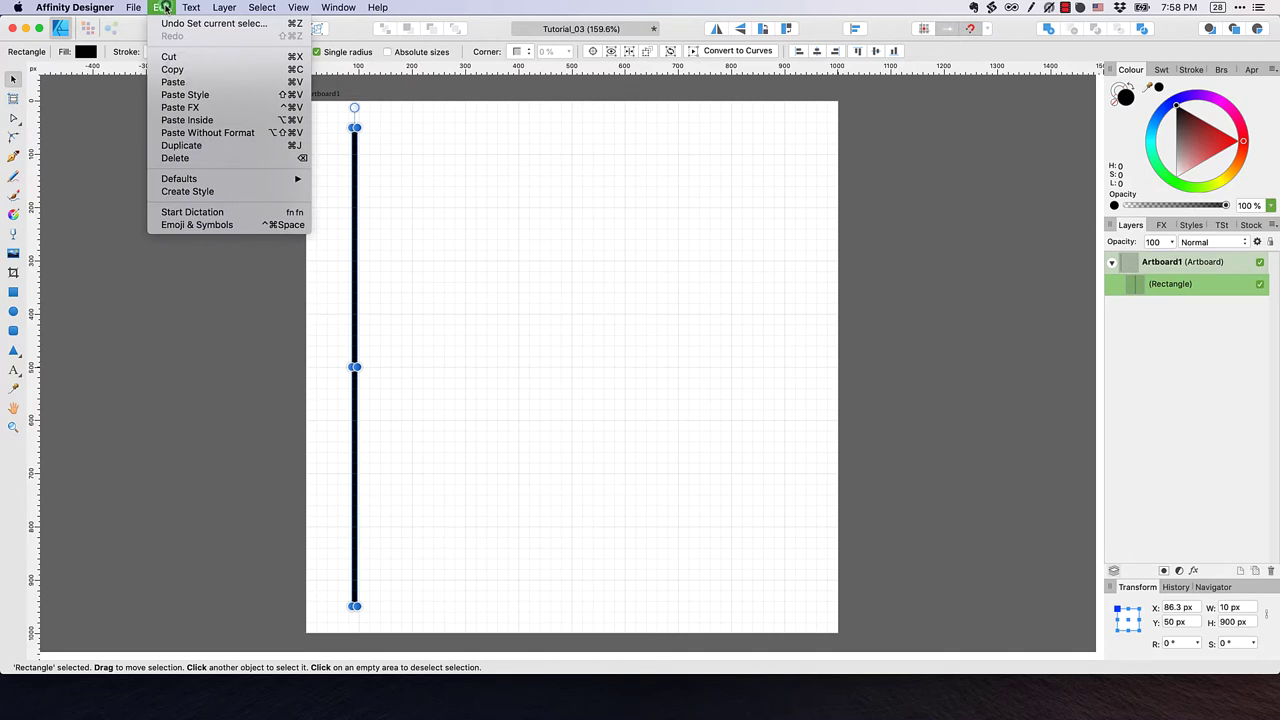
click(185, 82)
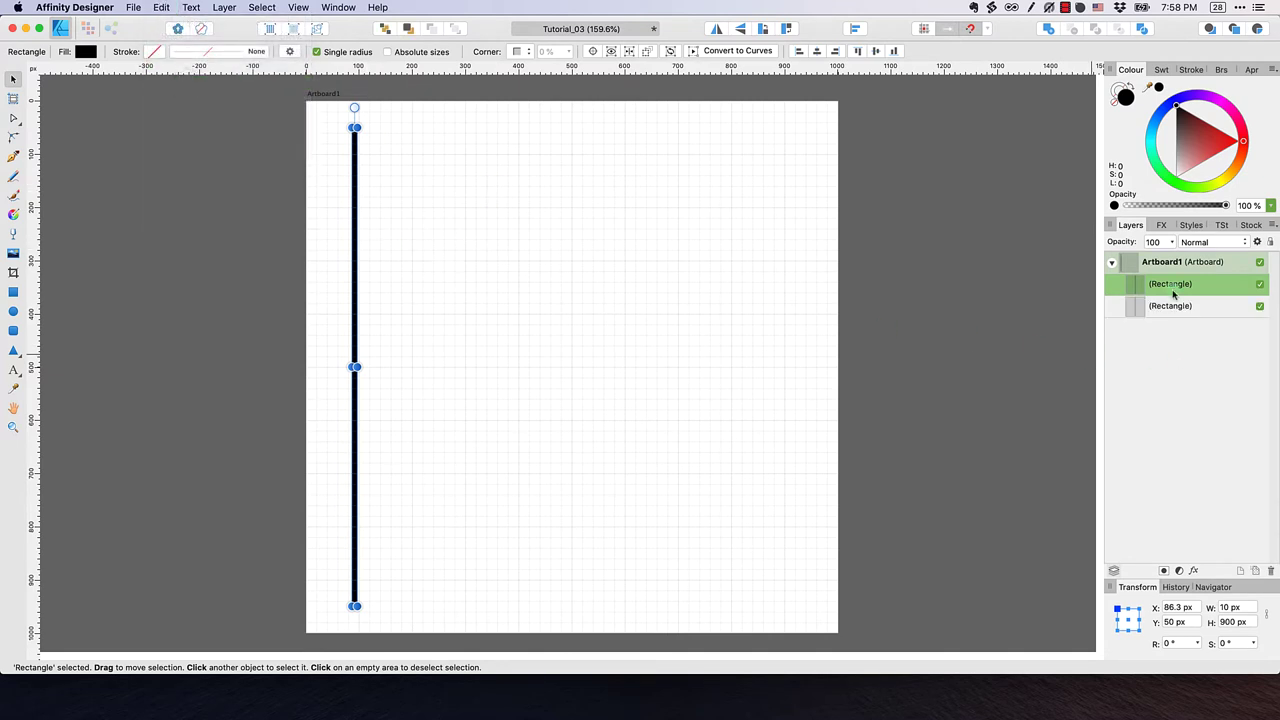
Move the topmost rectangle horizontally to the right of the original, to about X 145 px, and leave it selected
click(1155, 264)
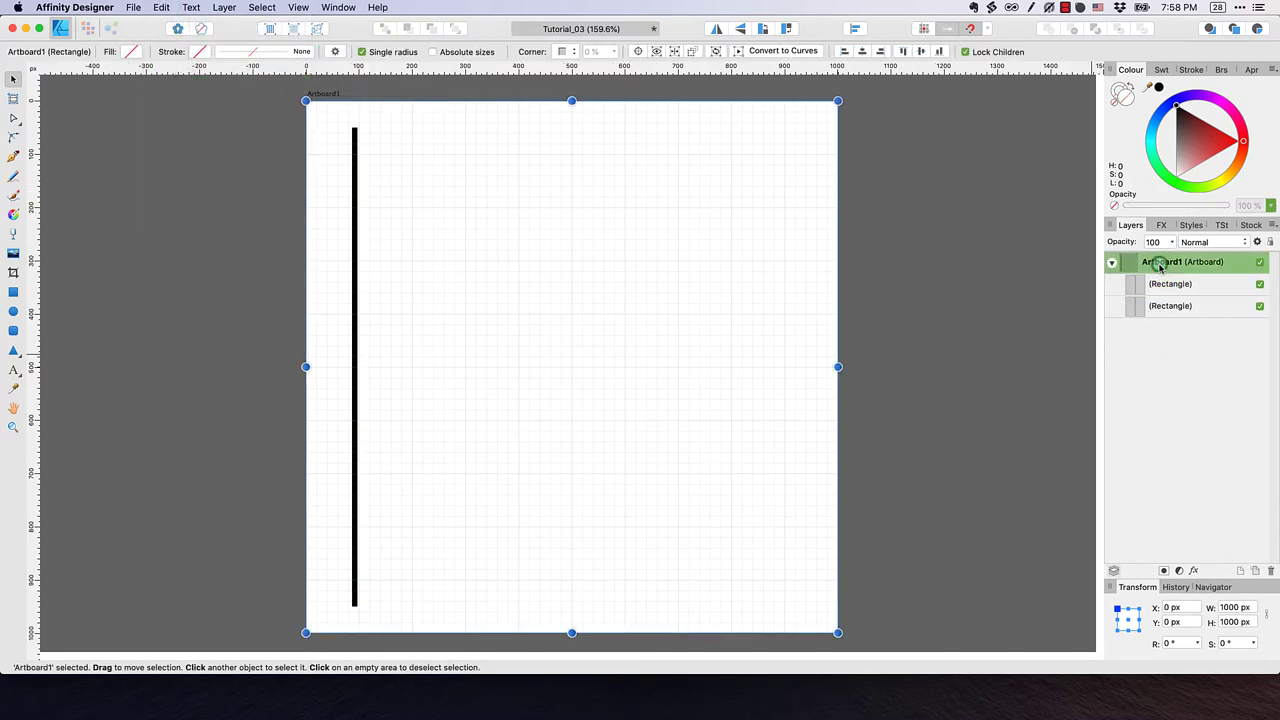
click(1166, 285)
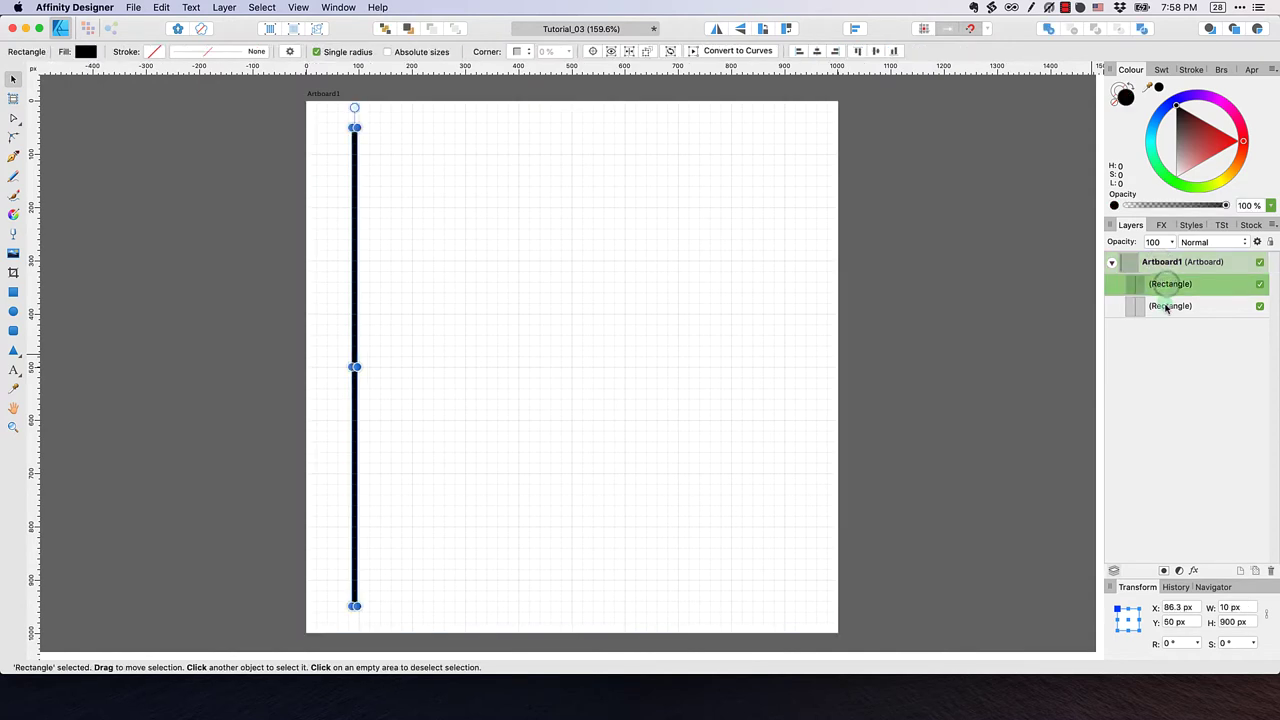
click(1166, 306)
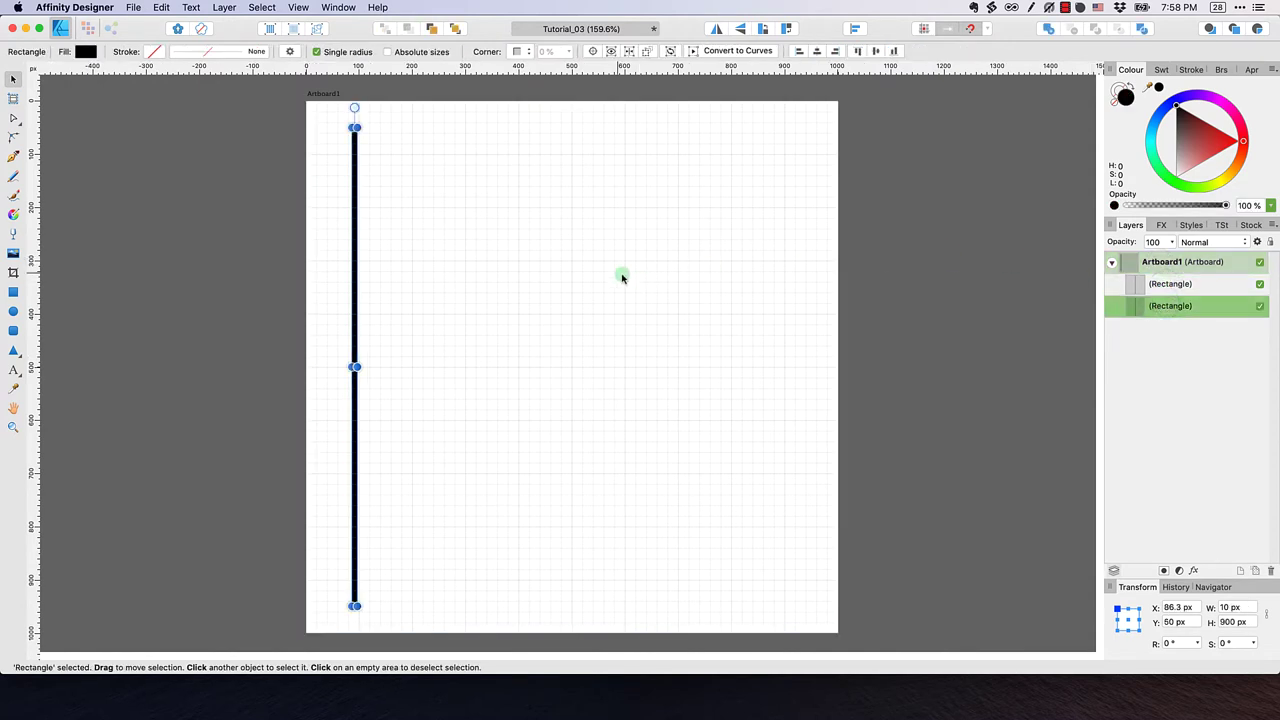
click(1172, 285)
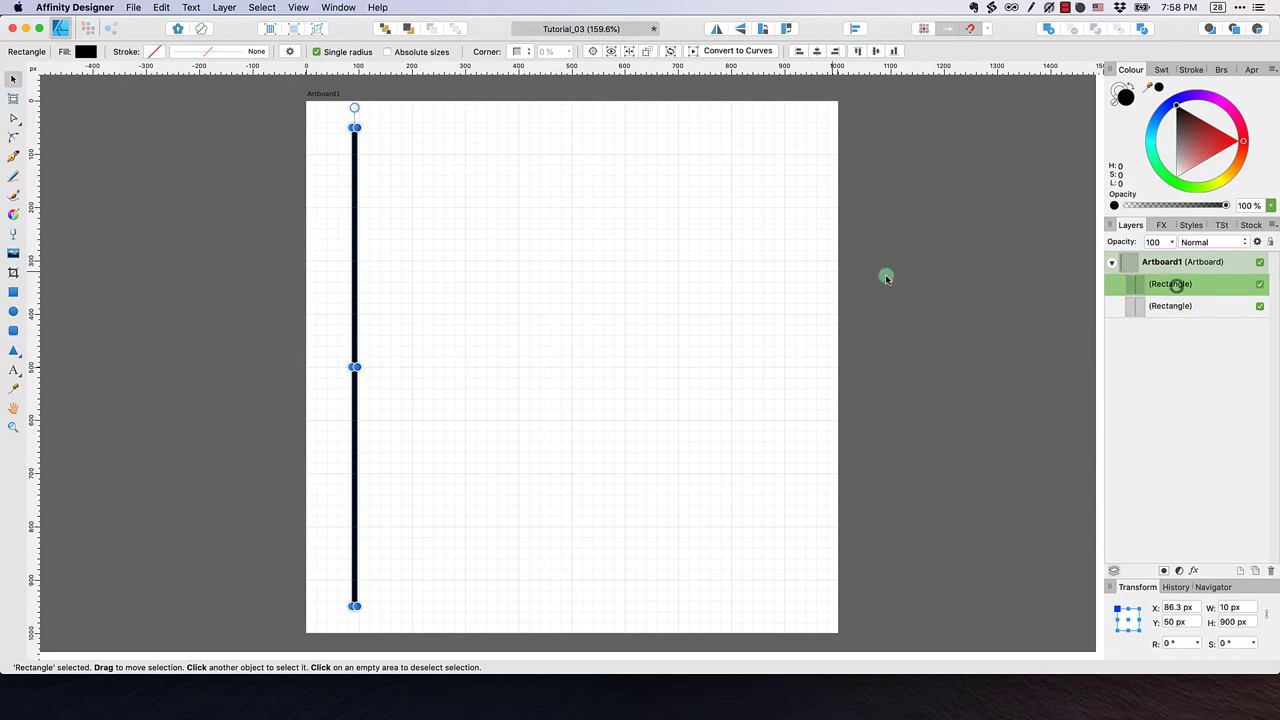
drag(354, 269, 386, 269)
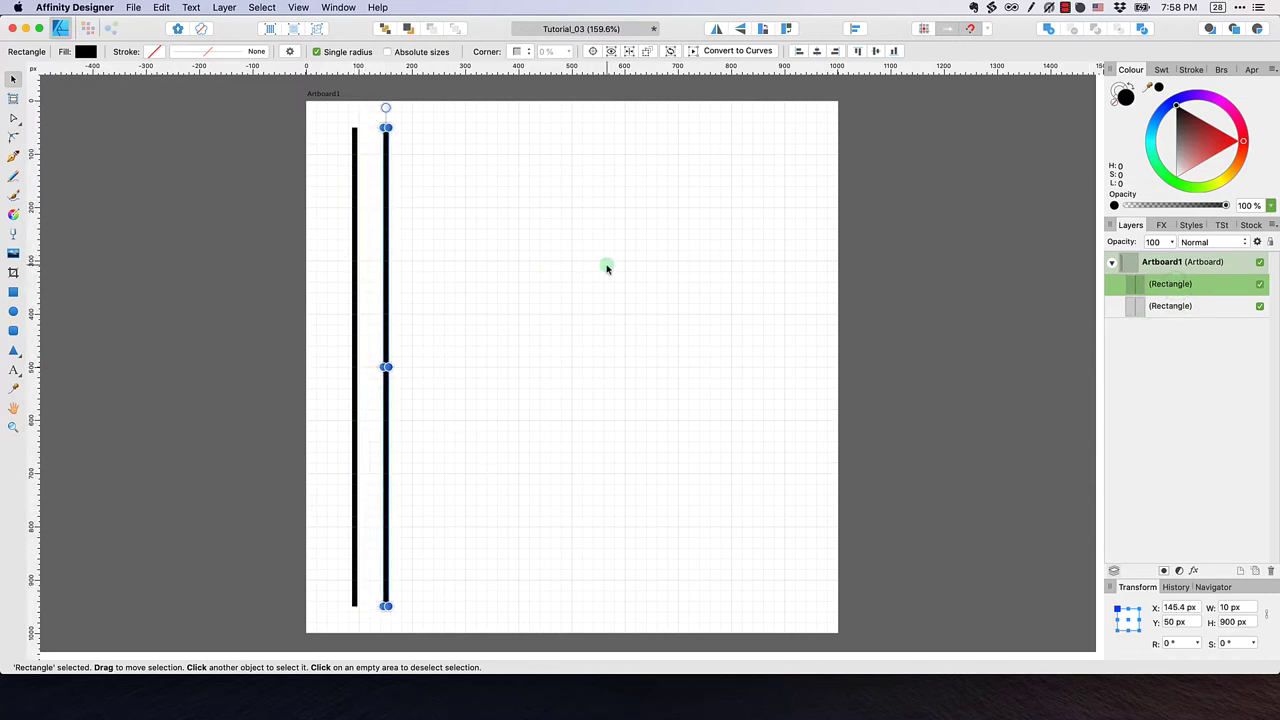
click(605, 268)
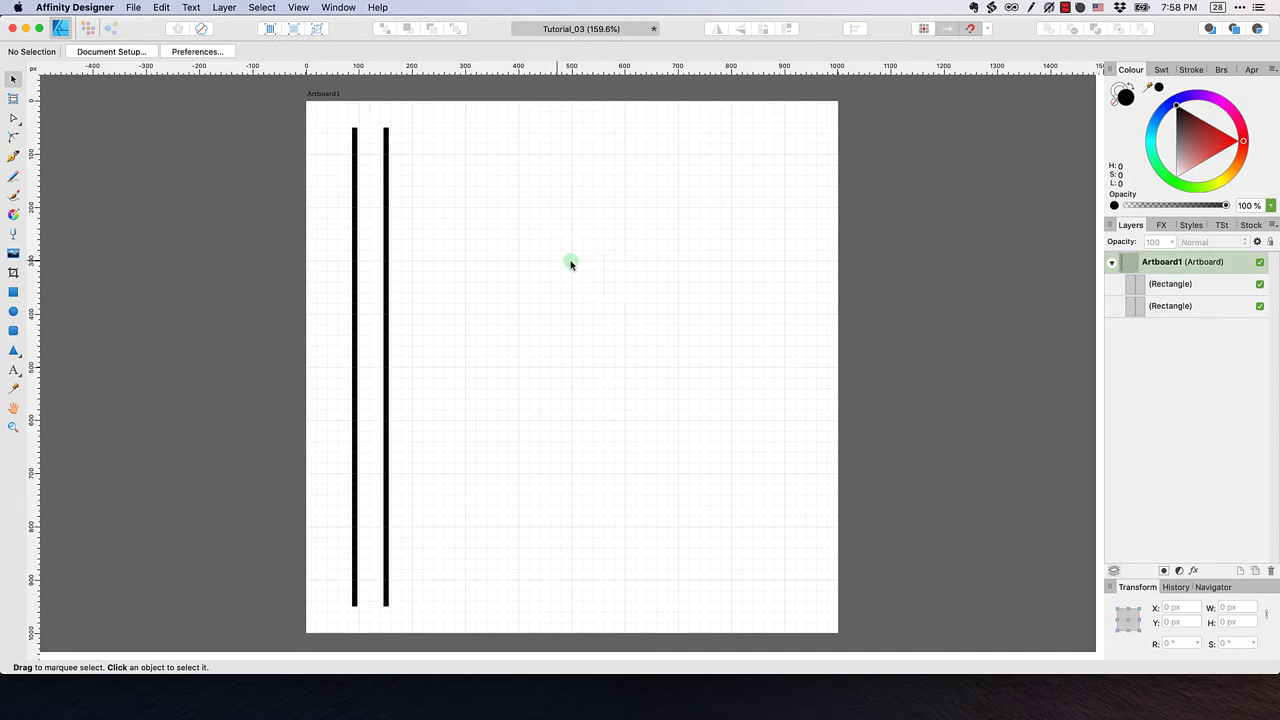
click(386, 295)
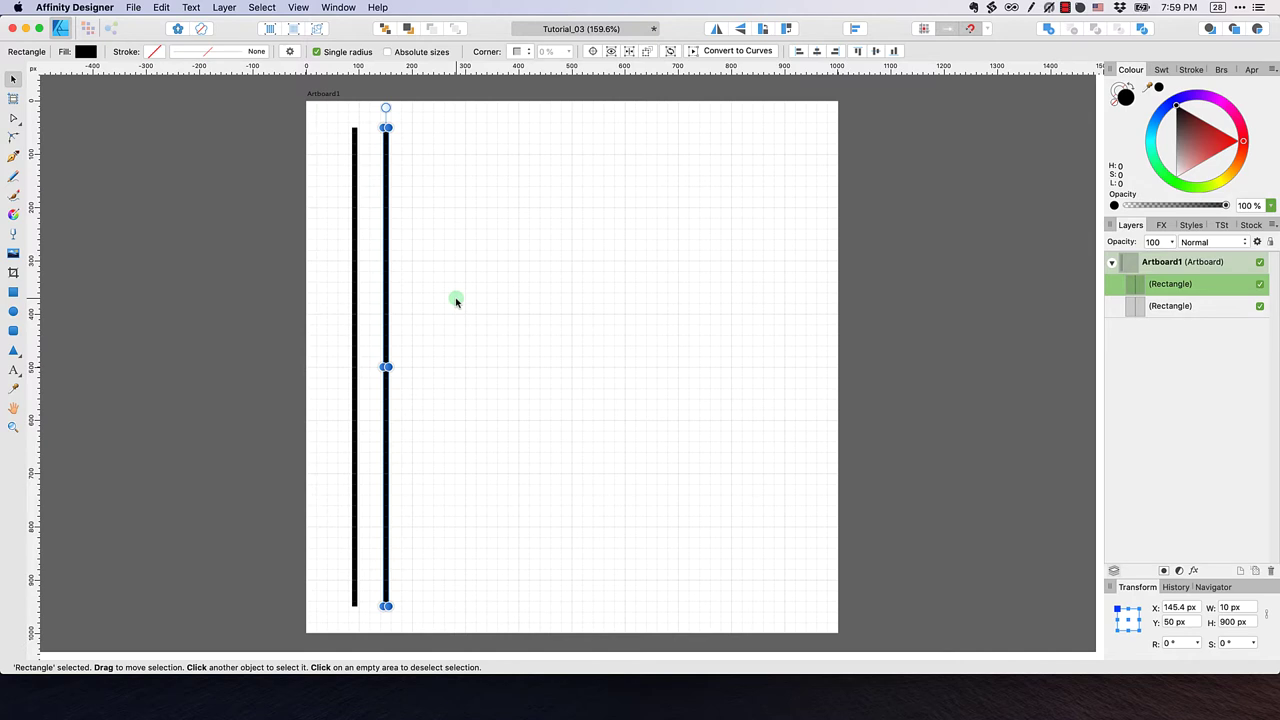
Duplicate the thin bar three more times towards the right, at about X 207, 285 and 362 px, and deselect
drag(386, 295, 419, 295)
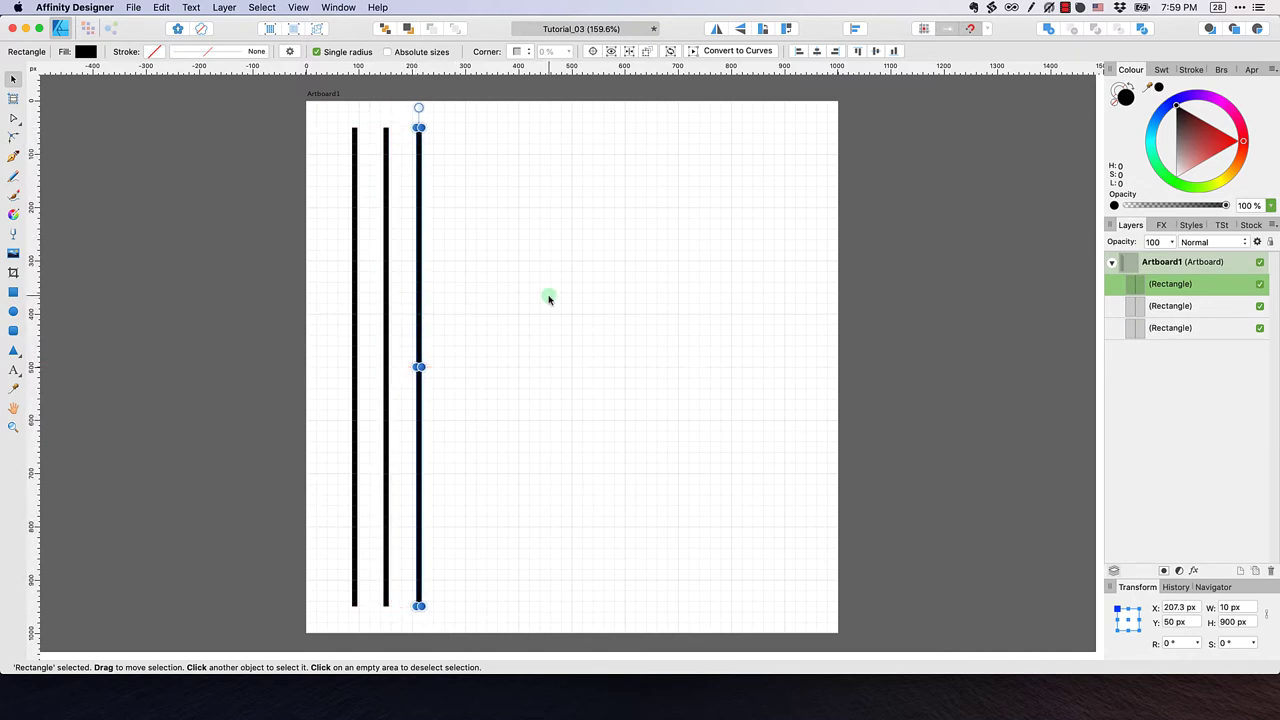
click(545, 293)
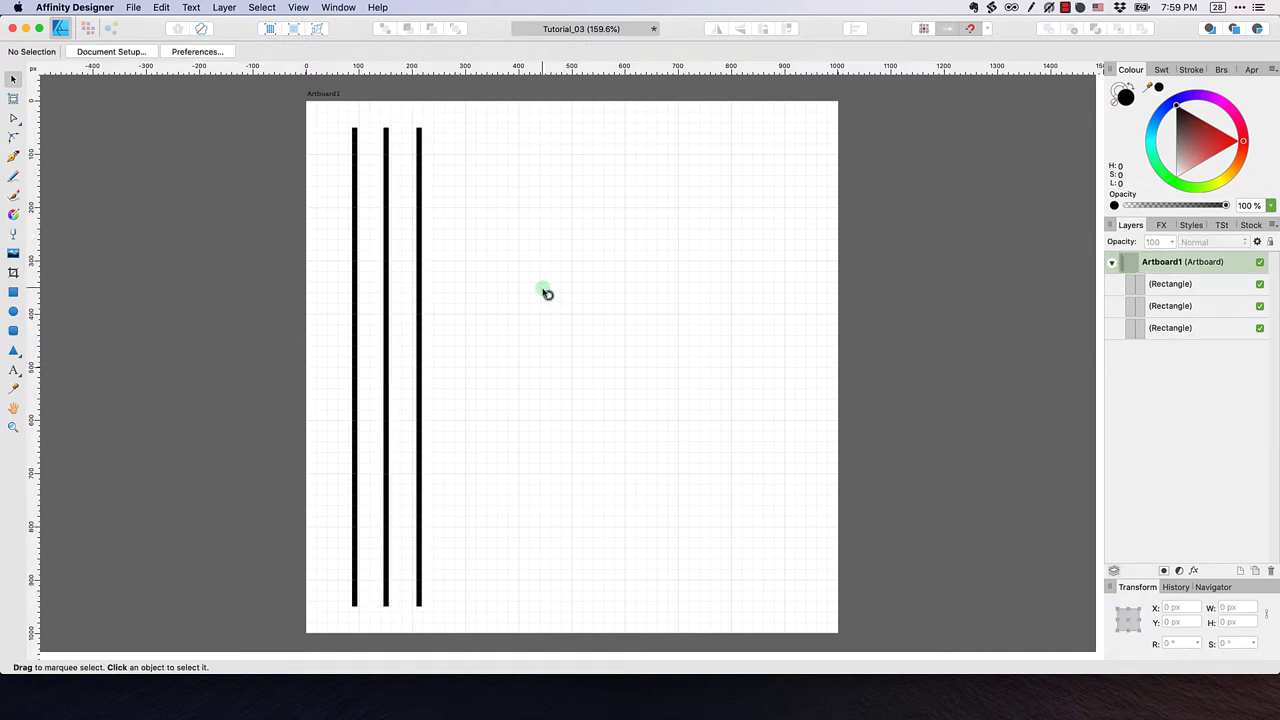
click(419, 271)
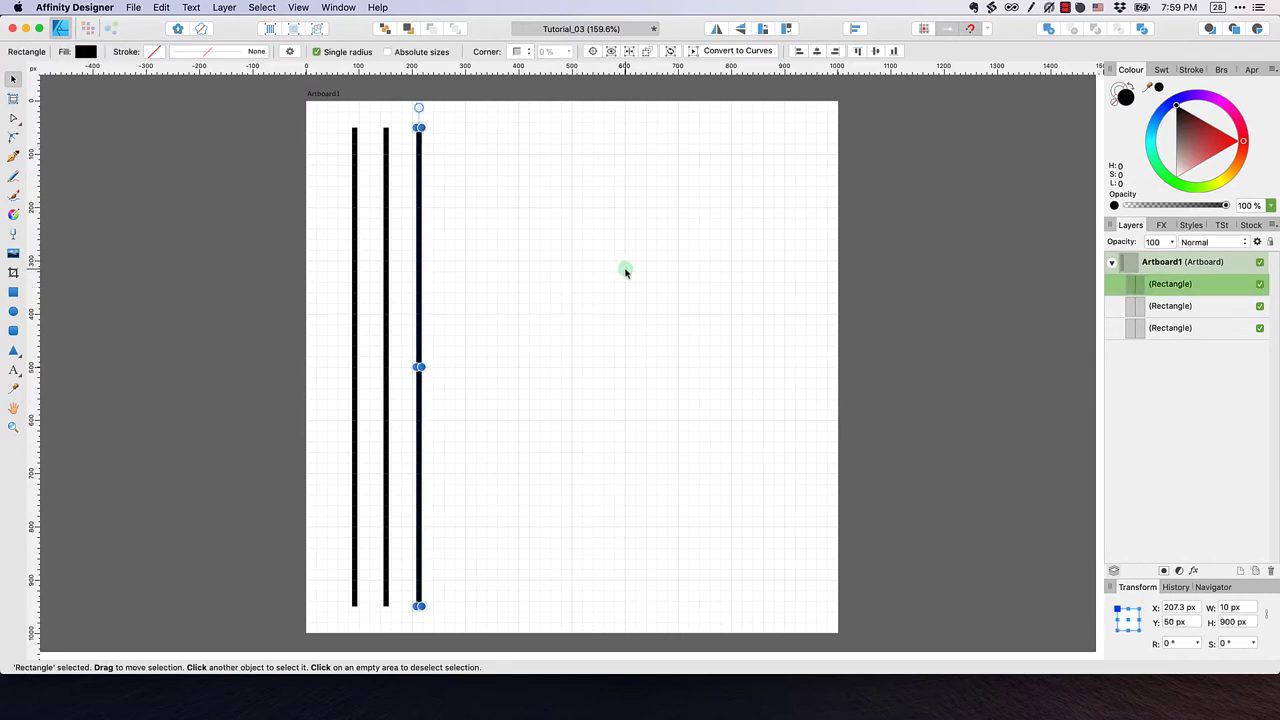
drag(417, 239, 474, 243)
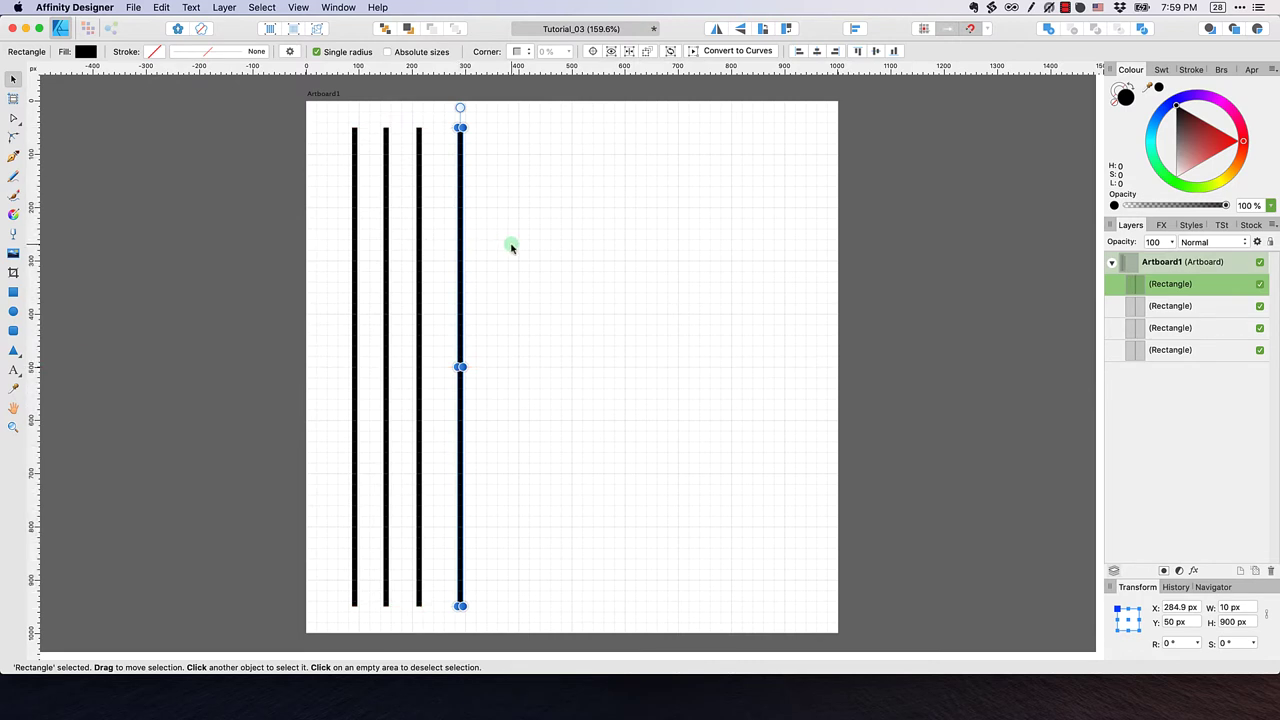
key(super+j)
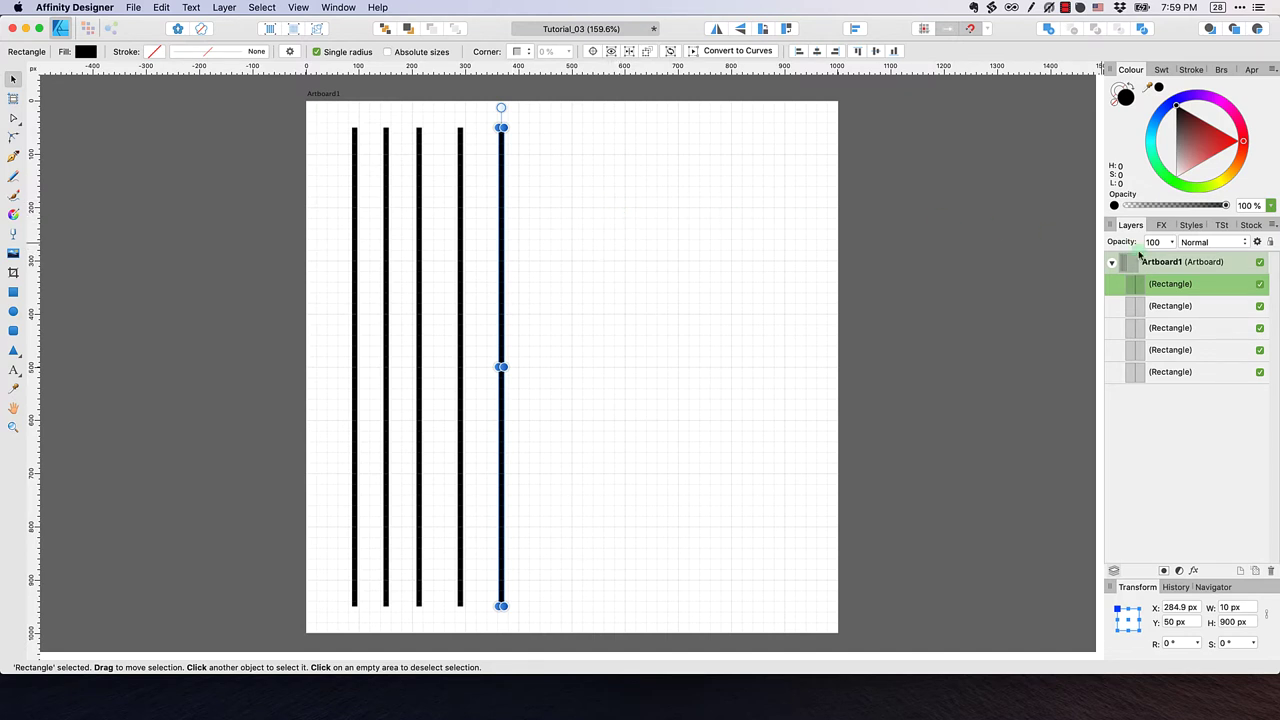
click(706, 246)
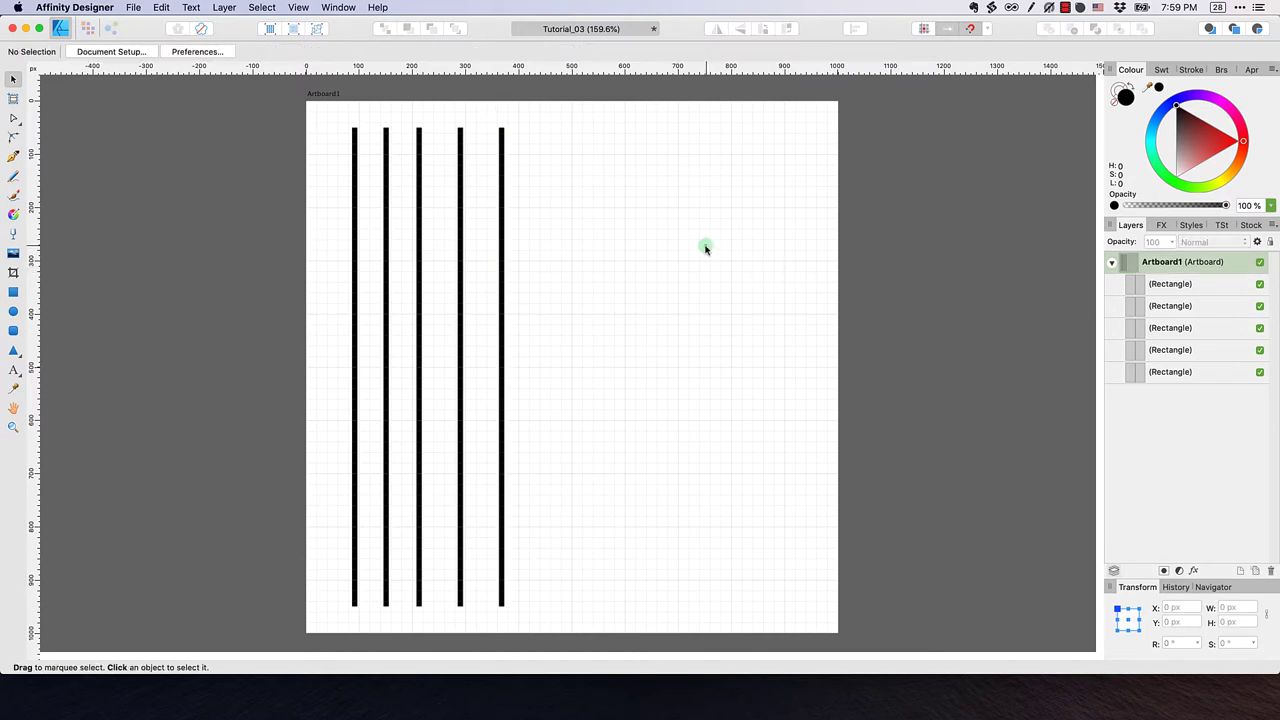
Examine Artboard1 and its five rectangle layers one by one to match each layer to its bar
click(1163, 263)
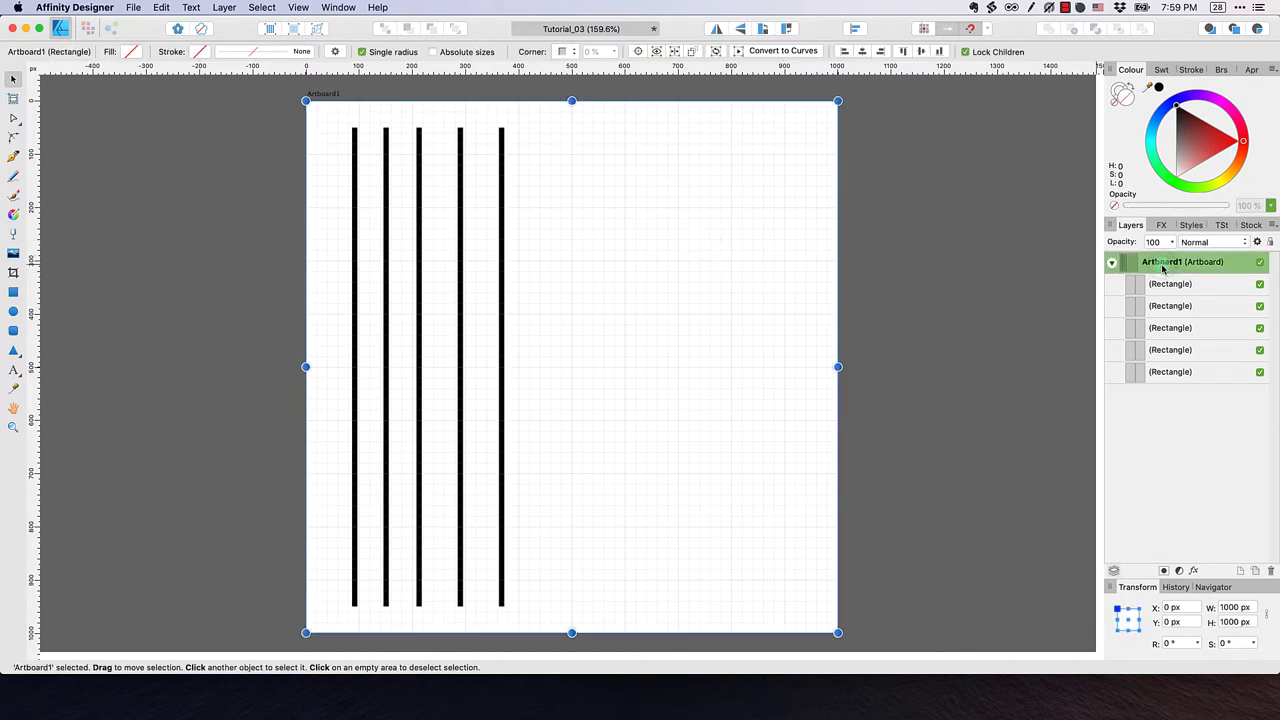
click(1187, 295)
click(1189, 295)
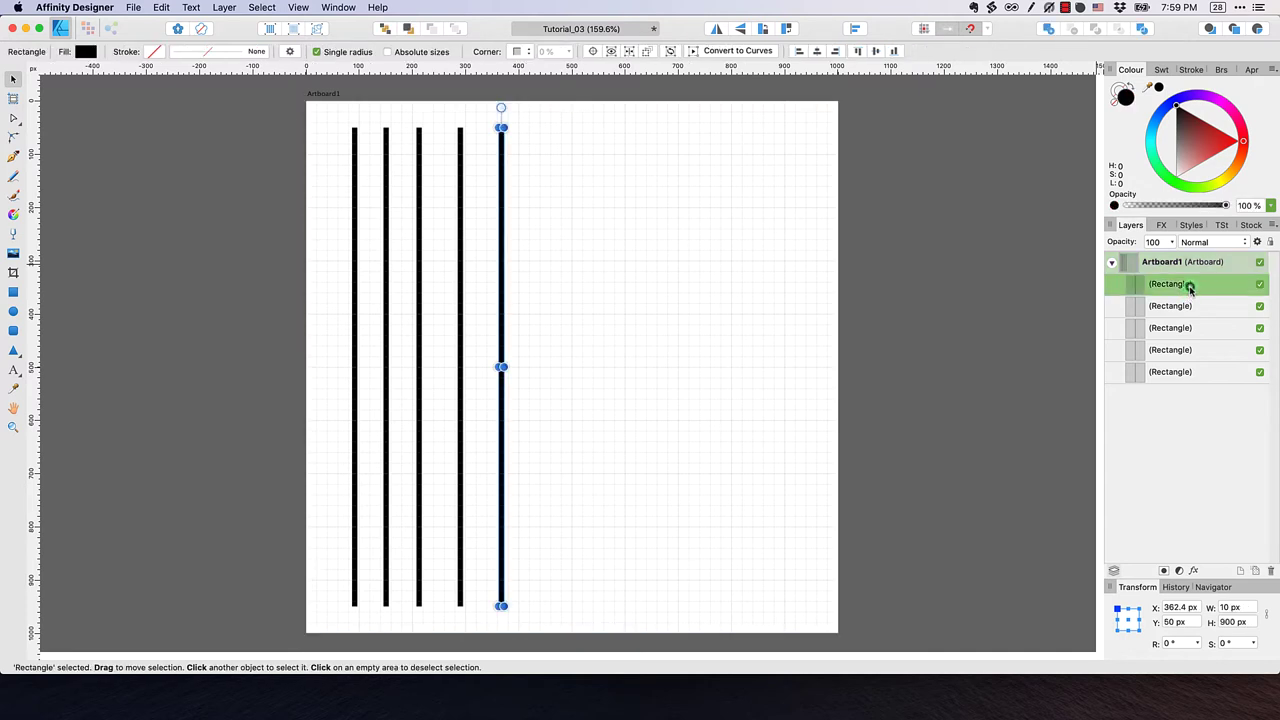
click(1195, 306)
click(1196, 328)
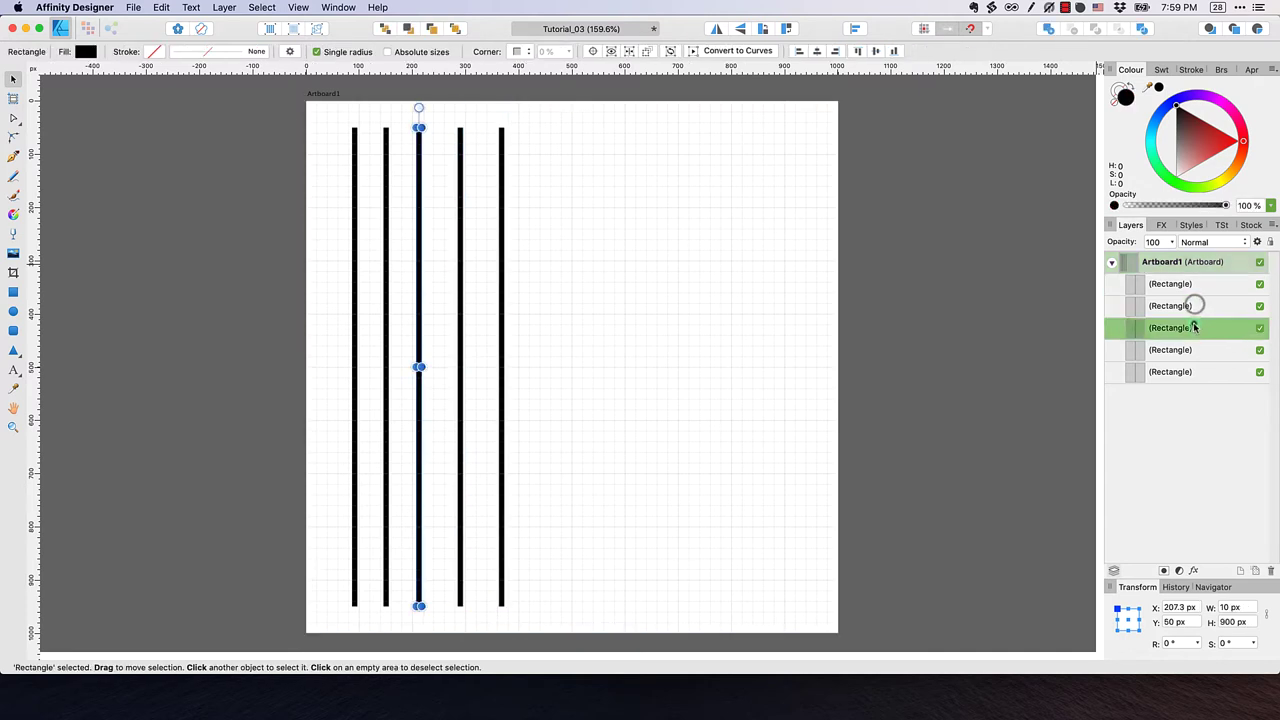
click(1196, 349)
click(1200, 372)
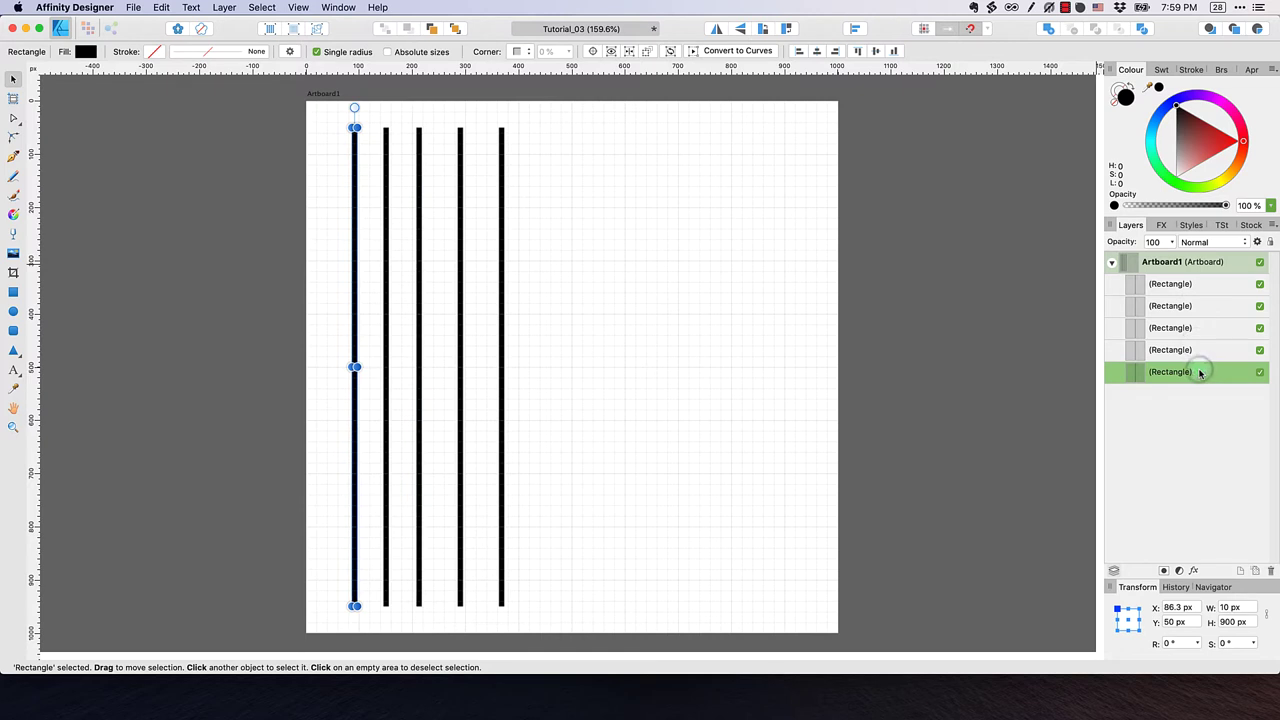
double_click(1190, 285)
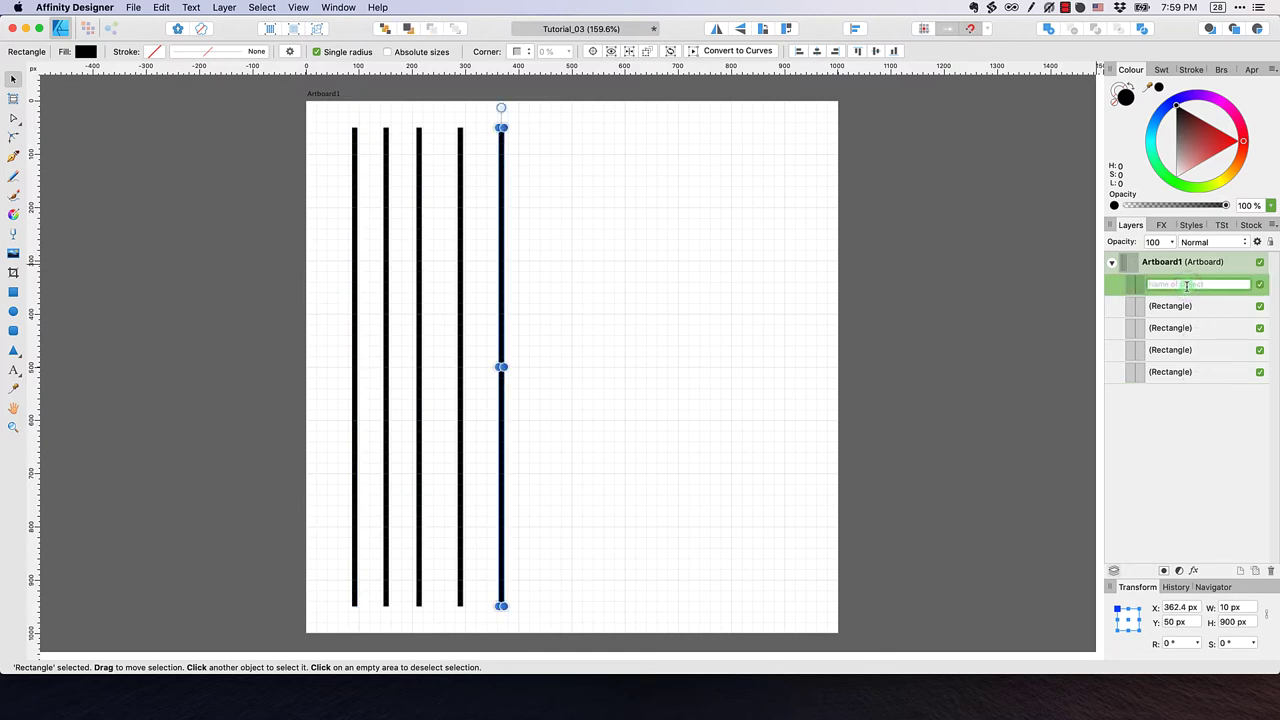
Rename the leftmost bar's layer as Line 1 and the second bar's layer as Line 2
click(354, 232)
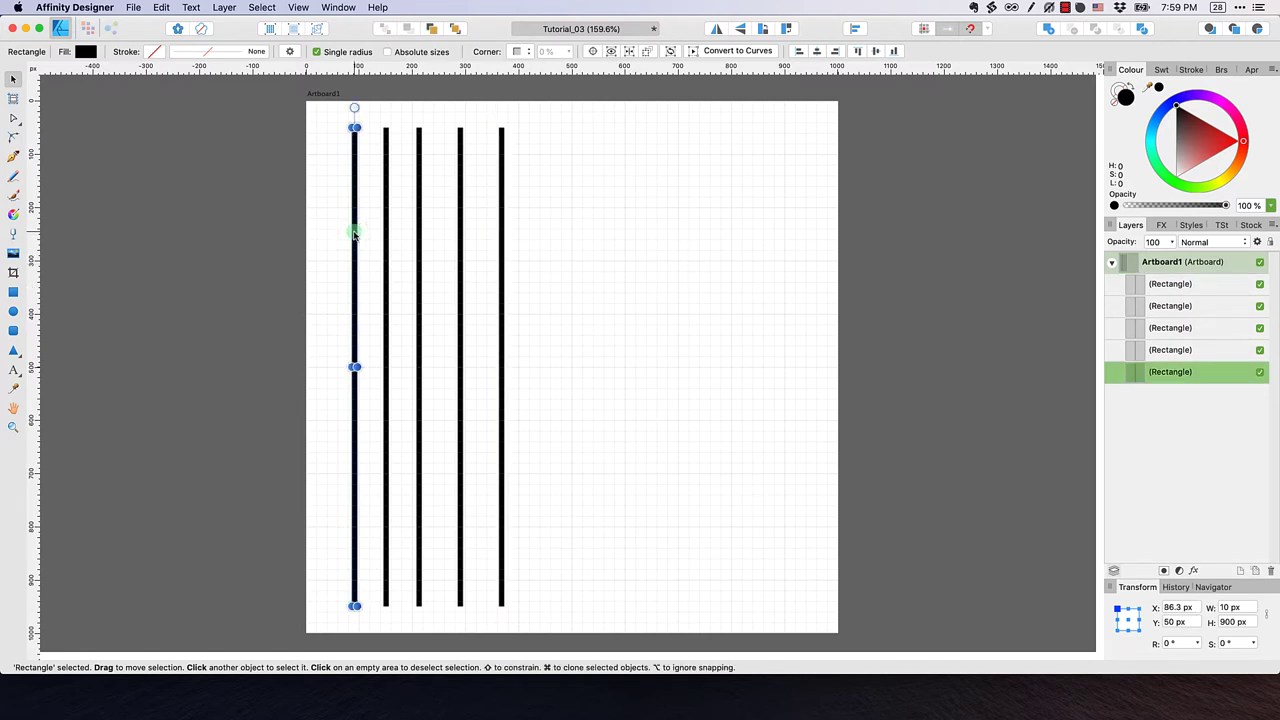
double_click(1179, 376)
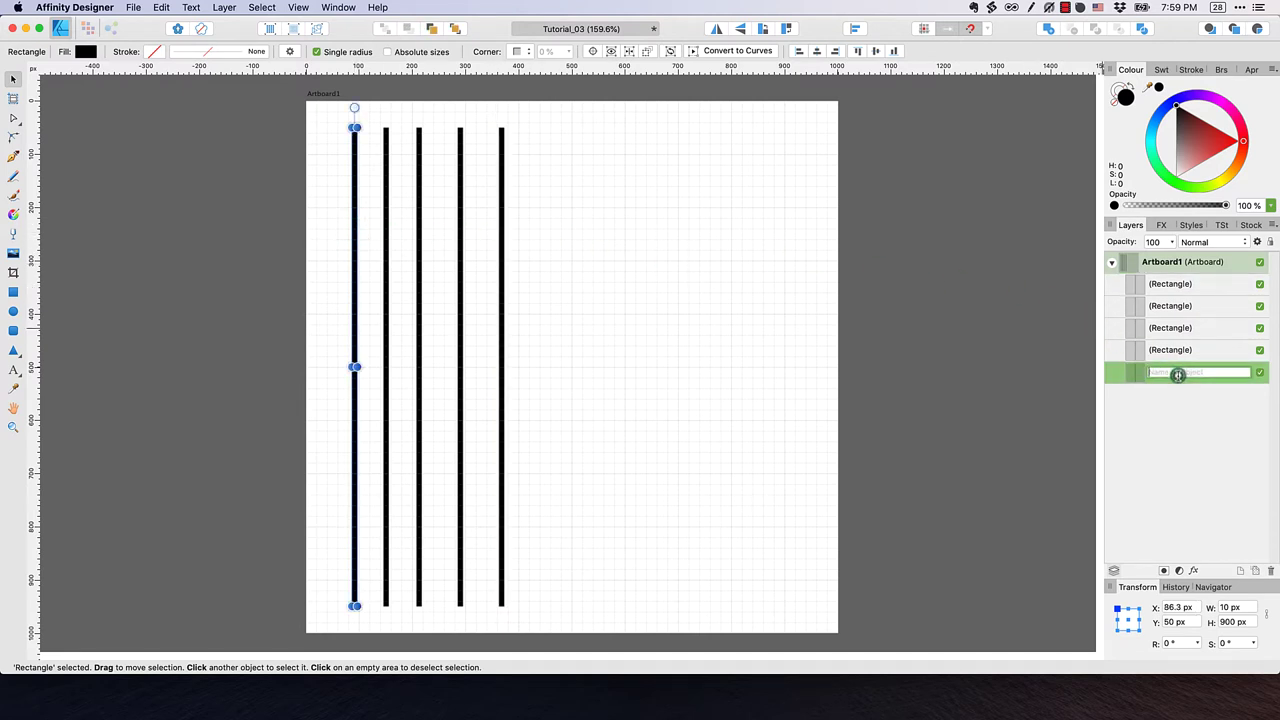
text(Line 1)
click(1180, 350)
double_click(1180, 350)
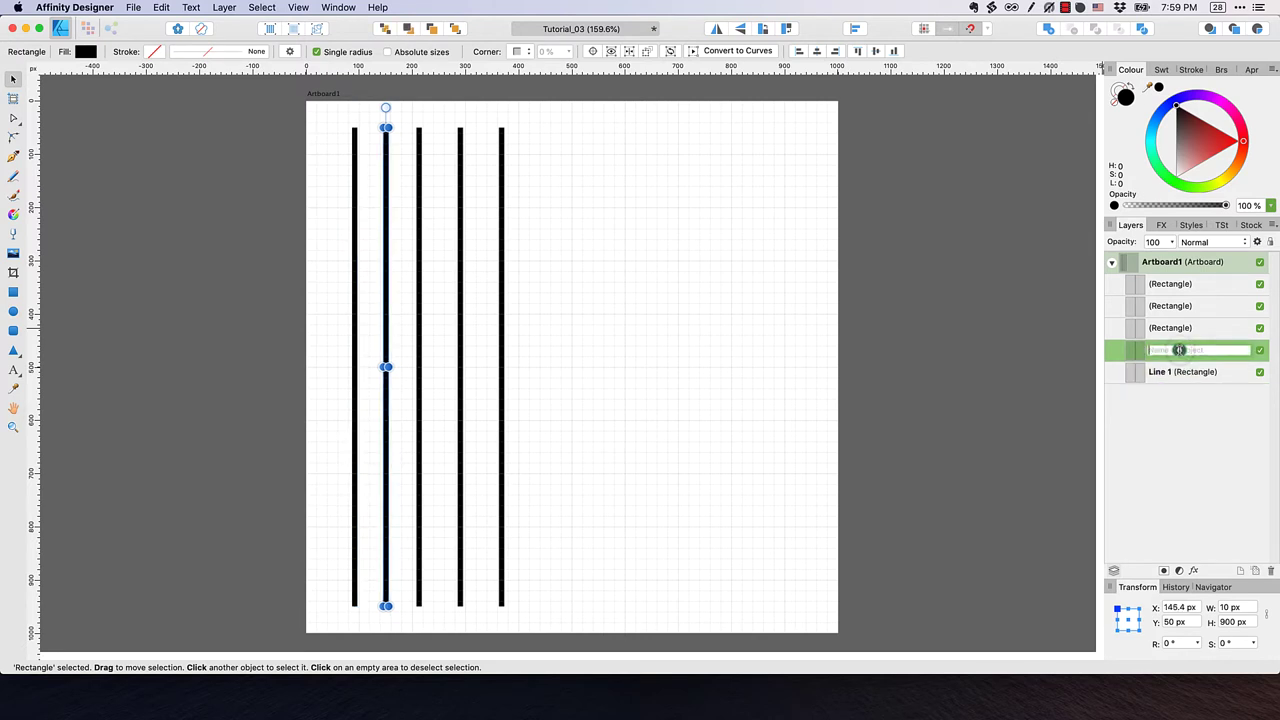
text(Line 2)
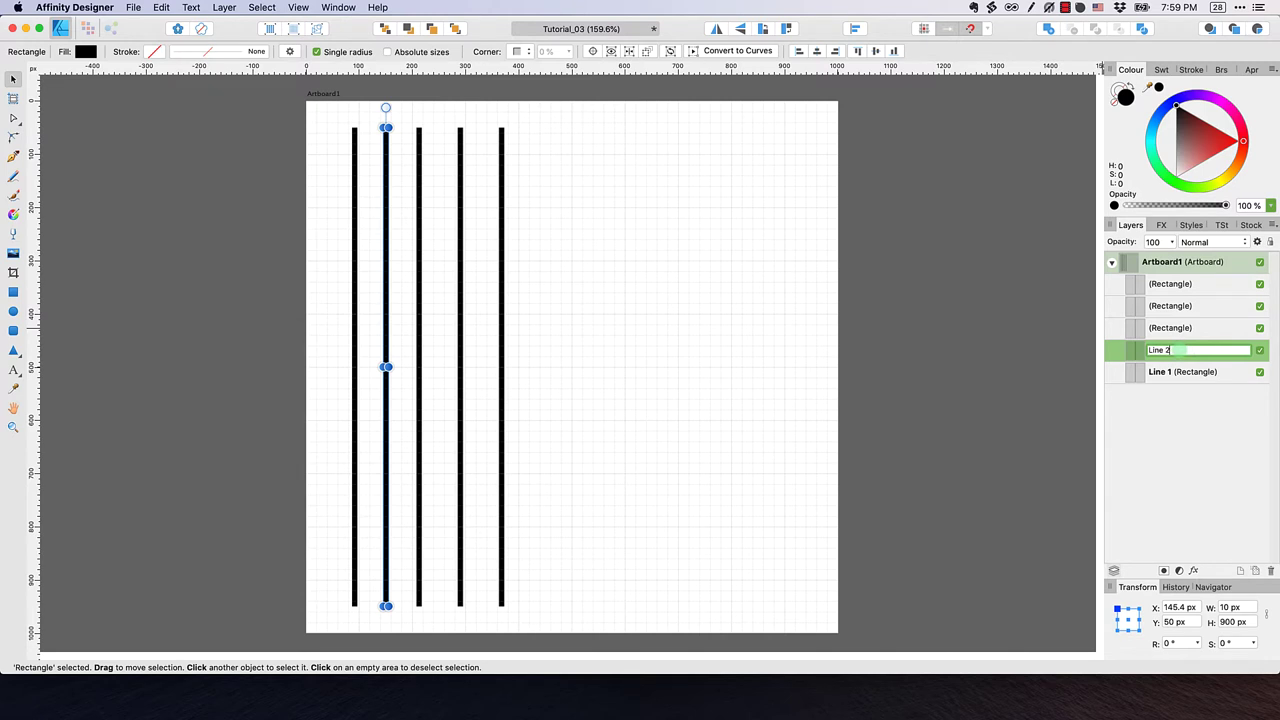
Rename the third bar's layer as Line 3 and the fourth bar's layer as Line 4
click(1182, 329)
double_click(1182, 329)
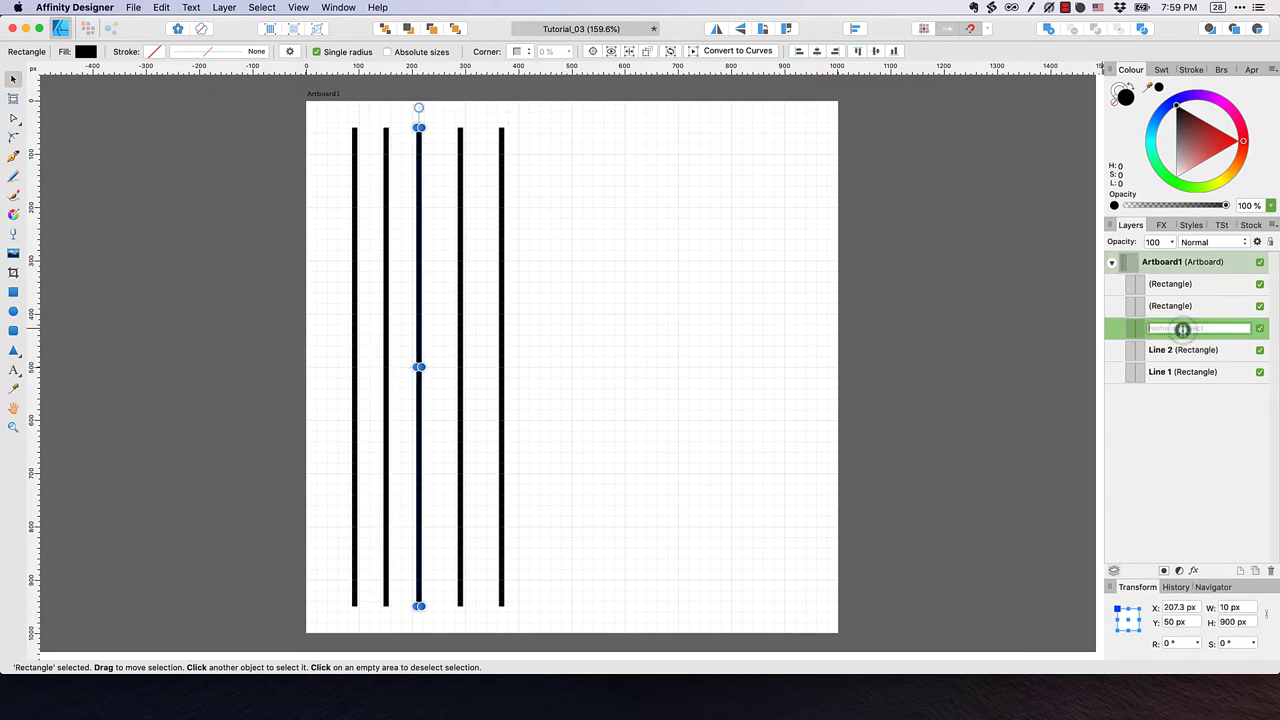
text(Line 3)
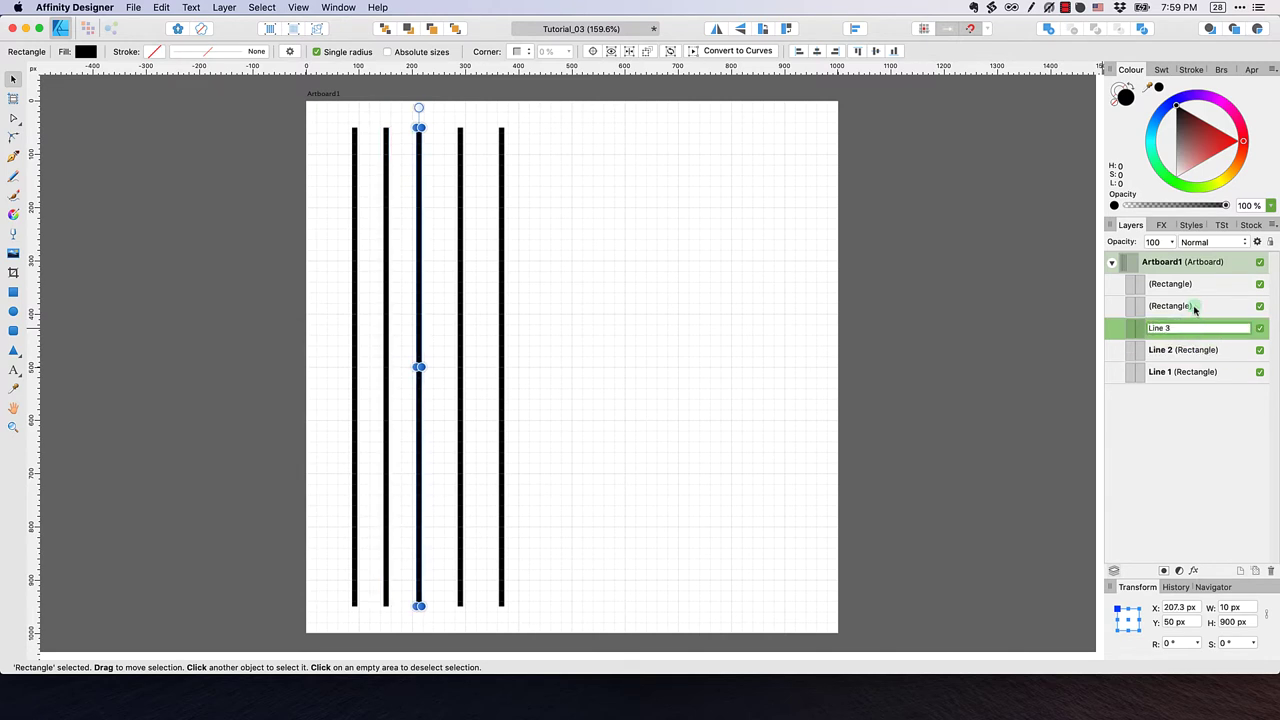
click(1190, 306)
double_click(1190, 306)
text(Line 4)
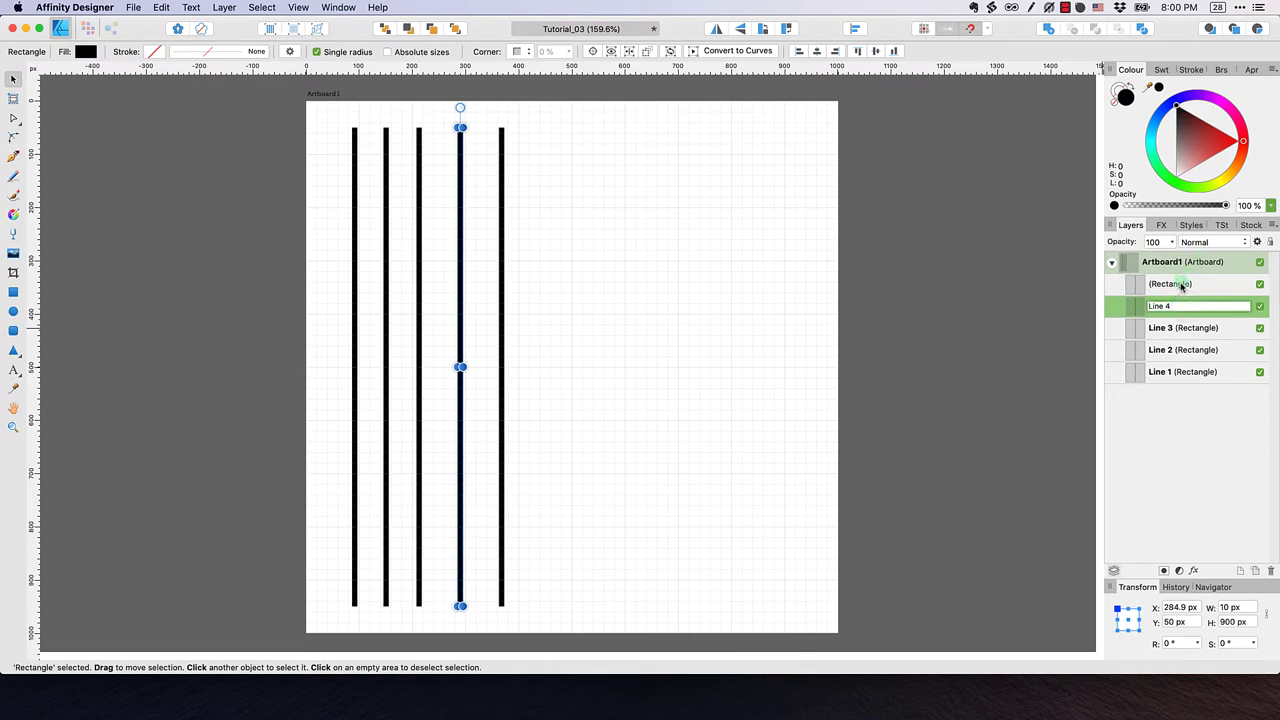
Rename the rightmost bar's layer as Line 5 and deselect everything
click(1184, 284)
double_click(1184, 284)
text(Line 5)
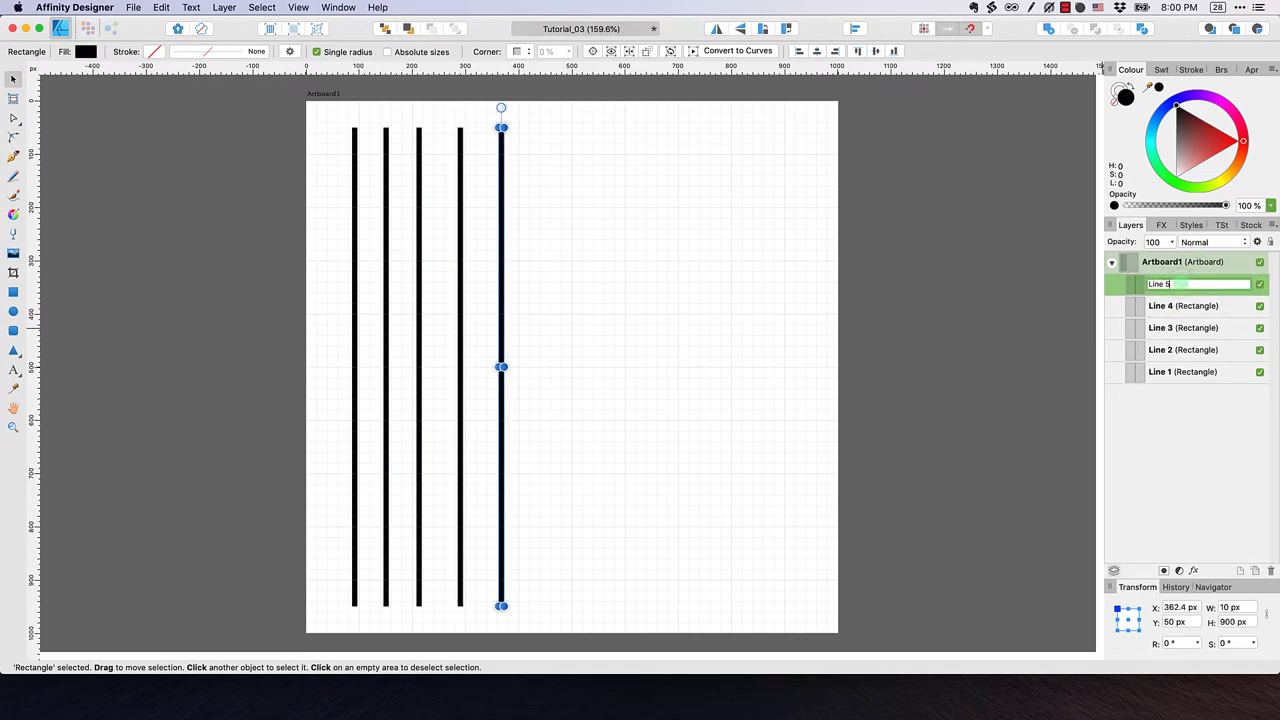
click(877, 238)
click(664, 225)
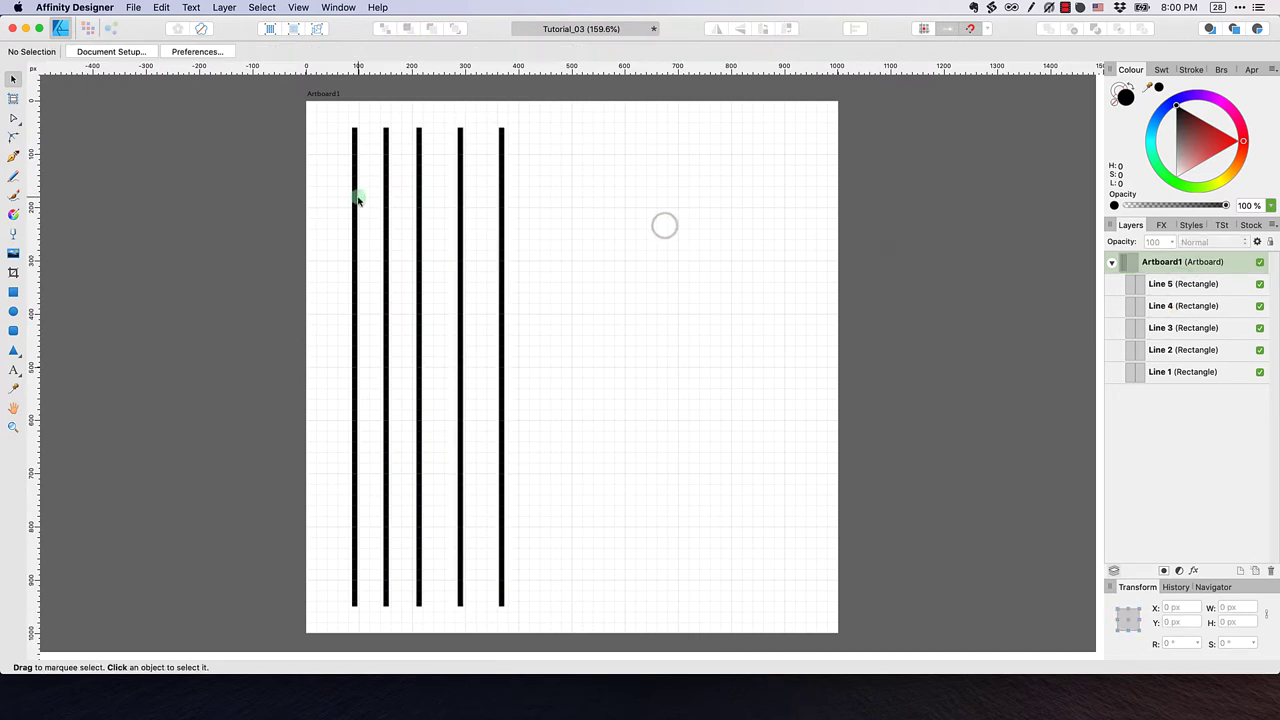
Move Line 1 left to about X 63 px and Line 5 close to the artboard's right edge, then clear the selection
drag(354, 197, 344, 196)
click(510, 249)
drag(510, 249, 800, 256)
click(654, 249)
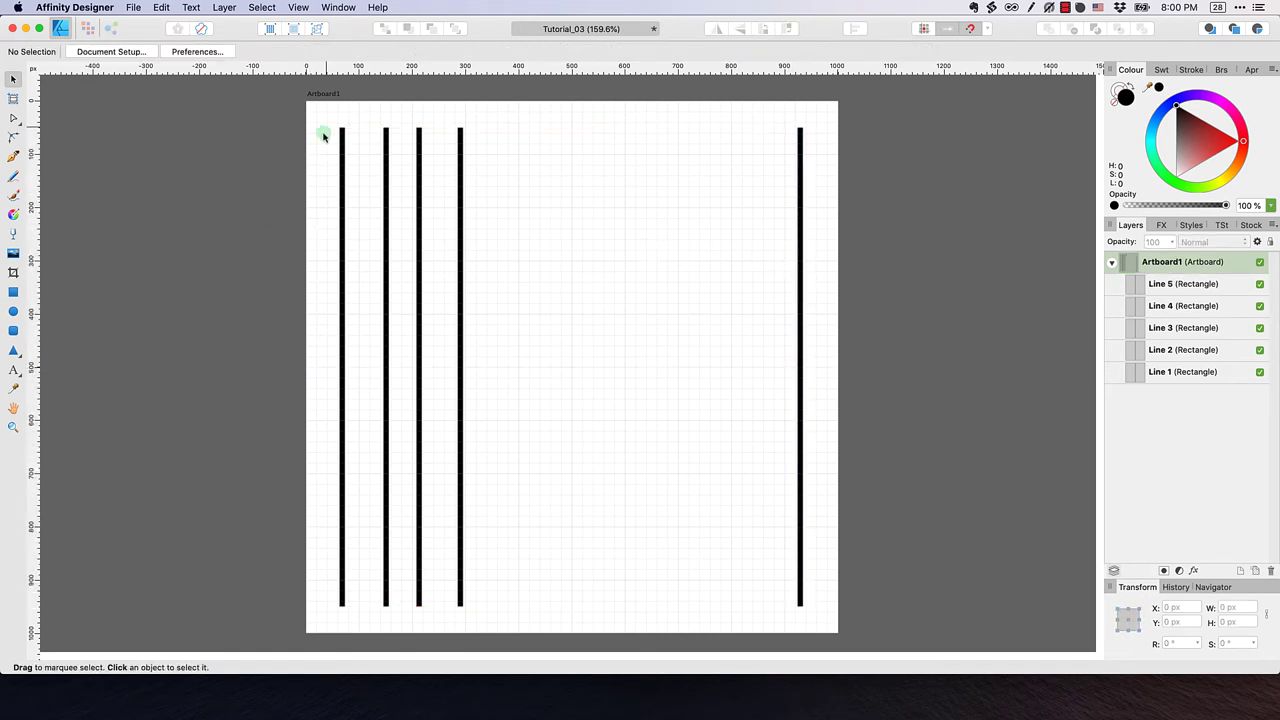
Select all five bars on Artboard1 and align them to the top
drag(317, 115, 828, 624)
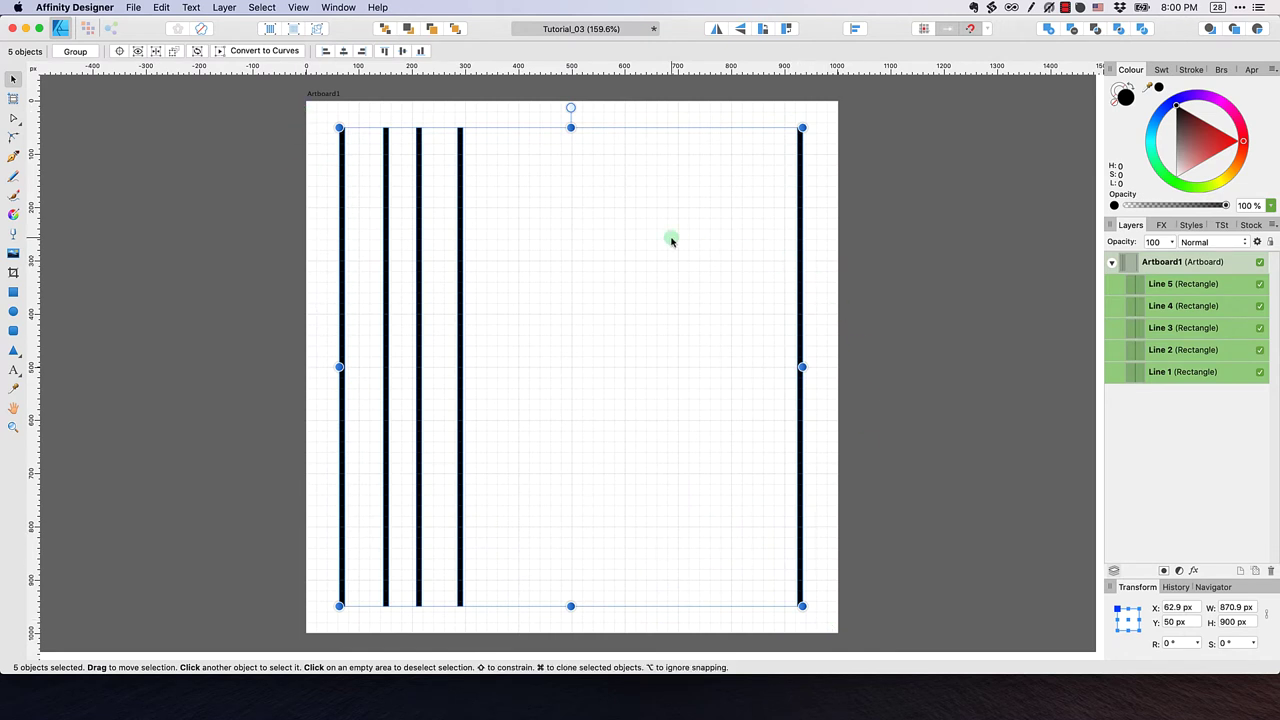
click(226, 9)
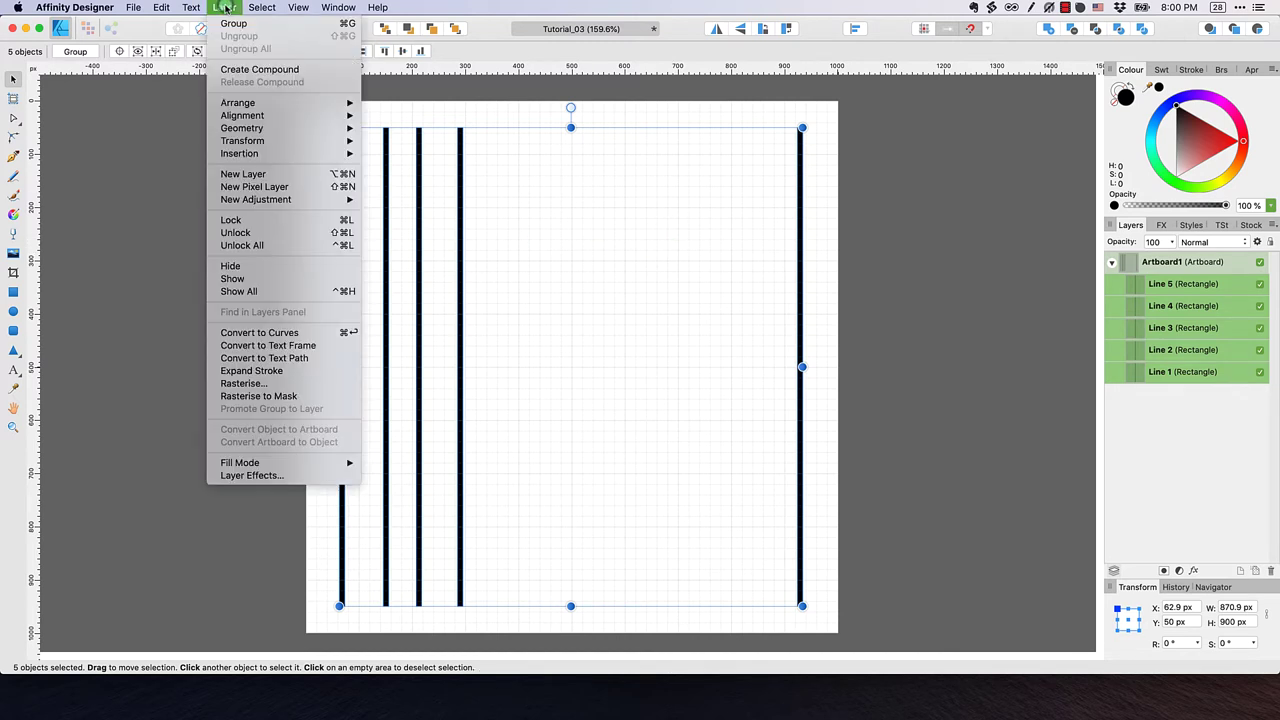
mouse_move(257, 116)
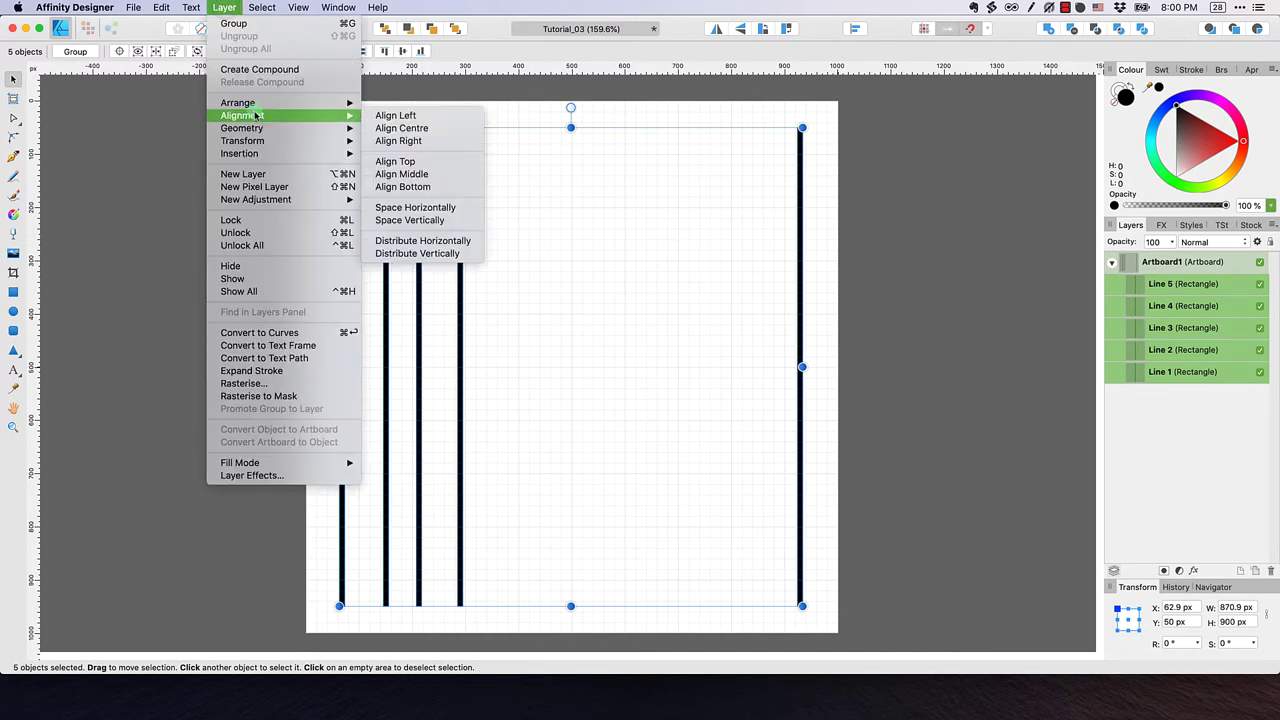
click(414, 162)
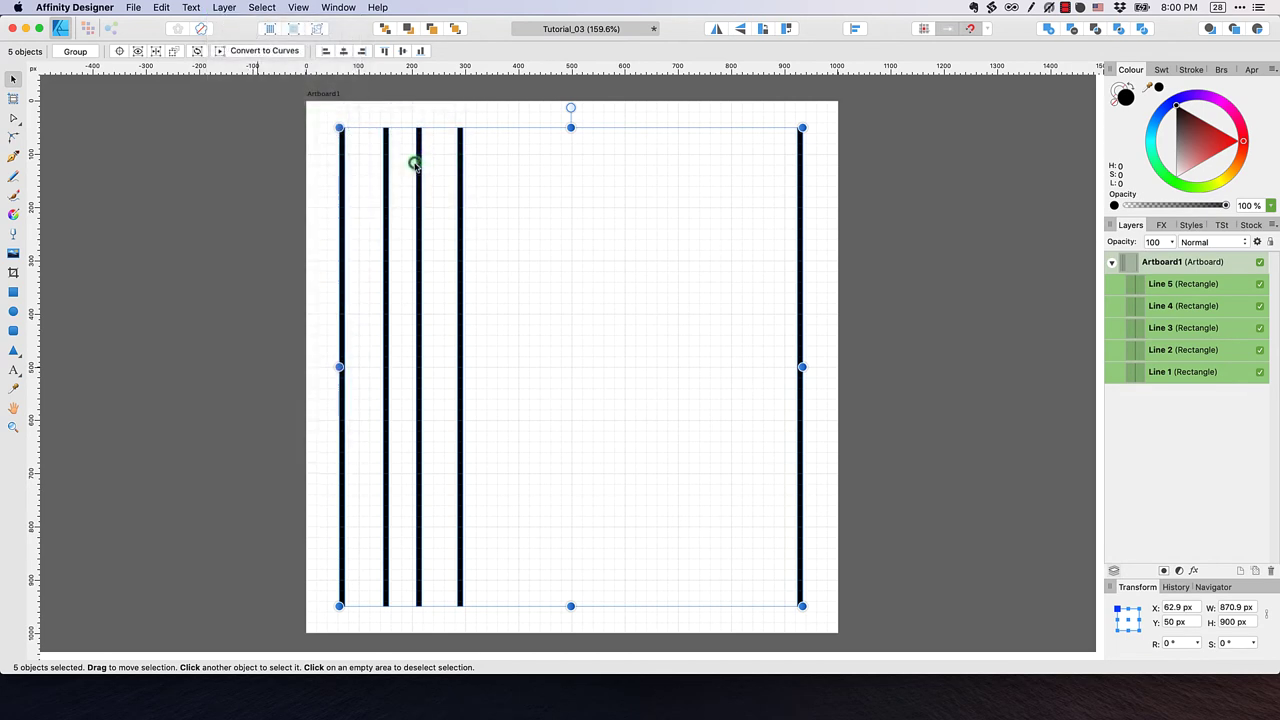
Distribute the five selected bars horizontally between Line 1 and Line 5 and deselect them
click(224, 9)
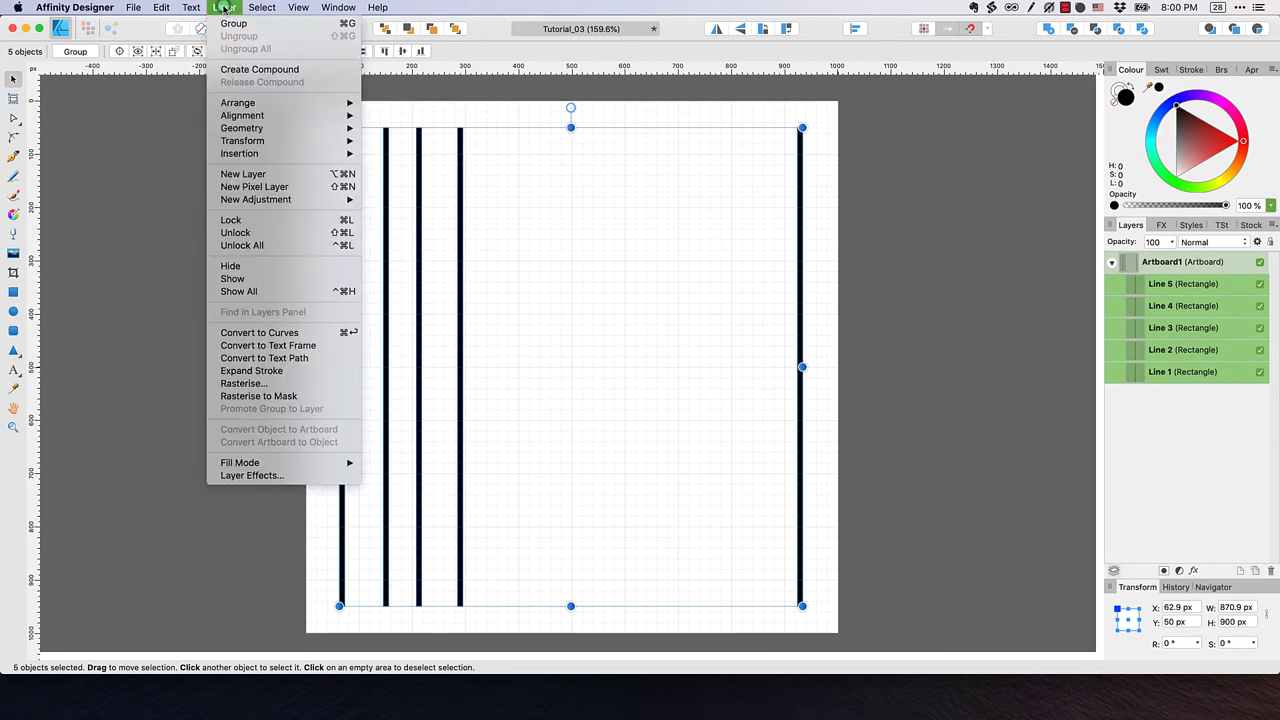
mouse_move(263, 121)
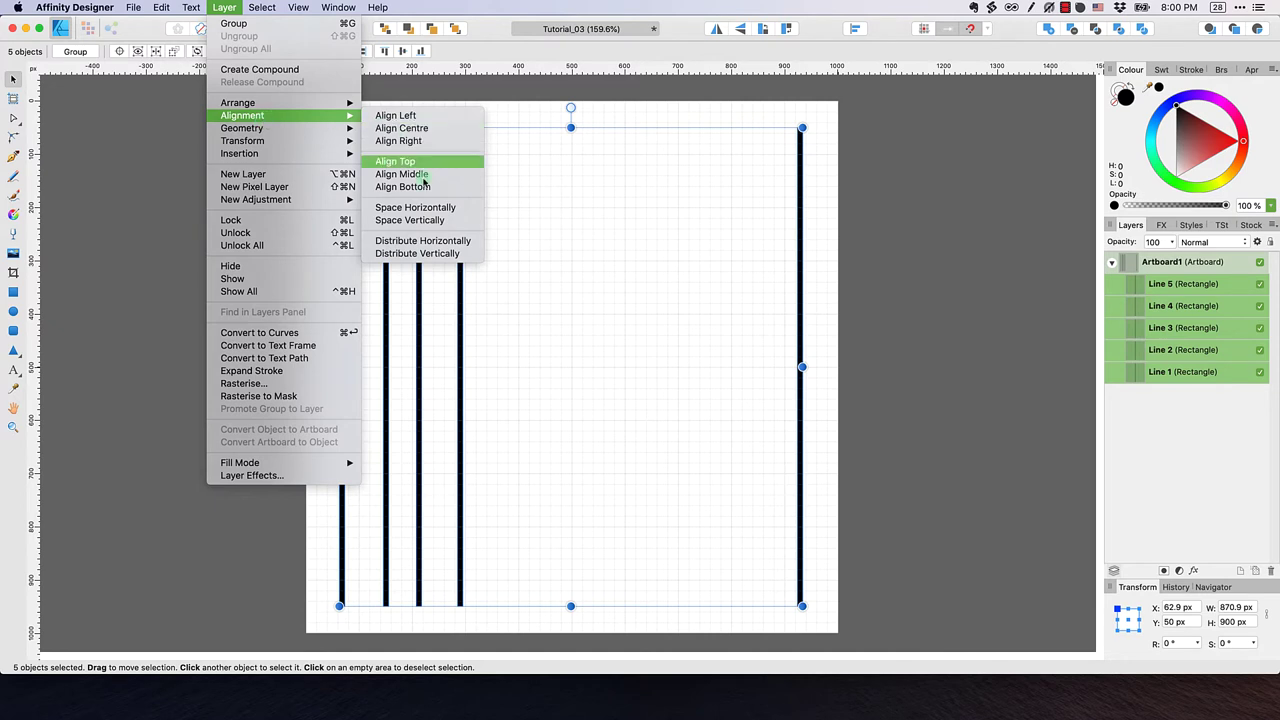
click(440, 243)
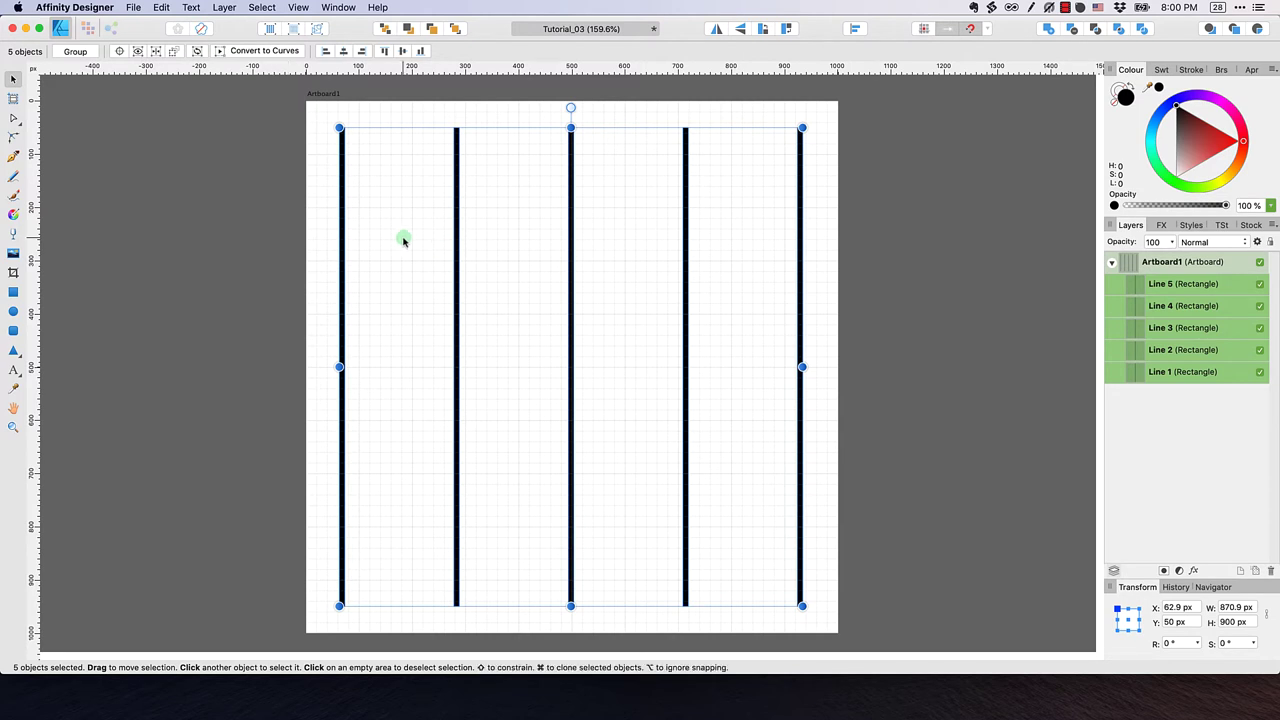
click(314, 189)
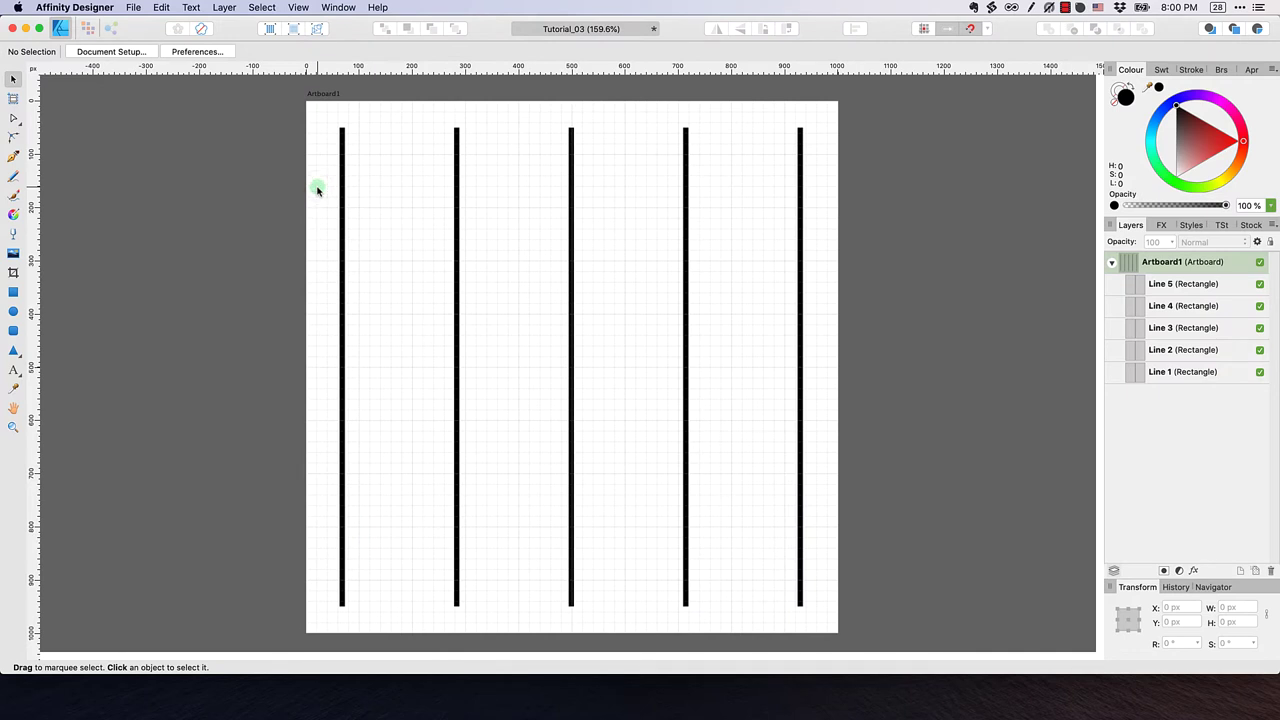
Insert a second artboard at Document size beside Artboard1
click(13, 100)
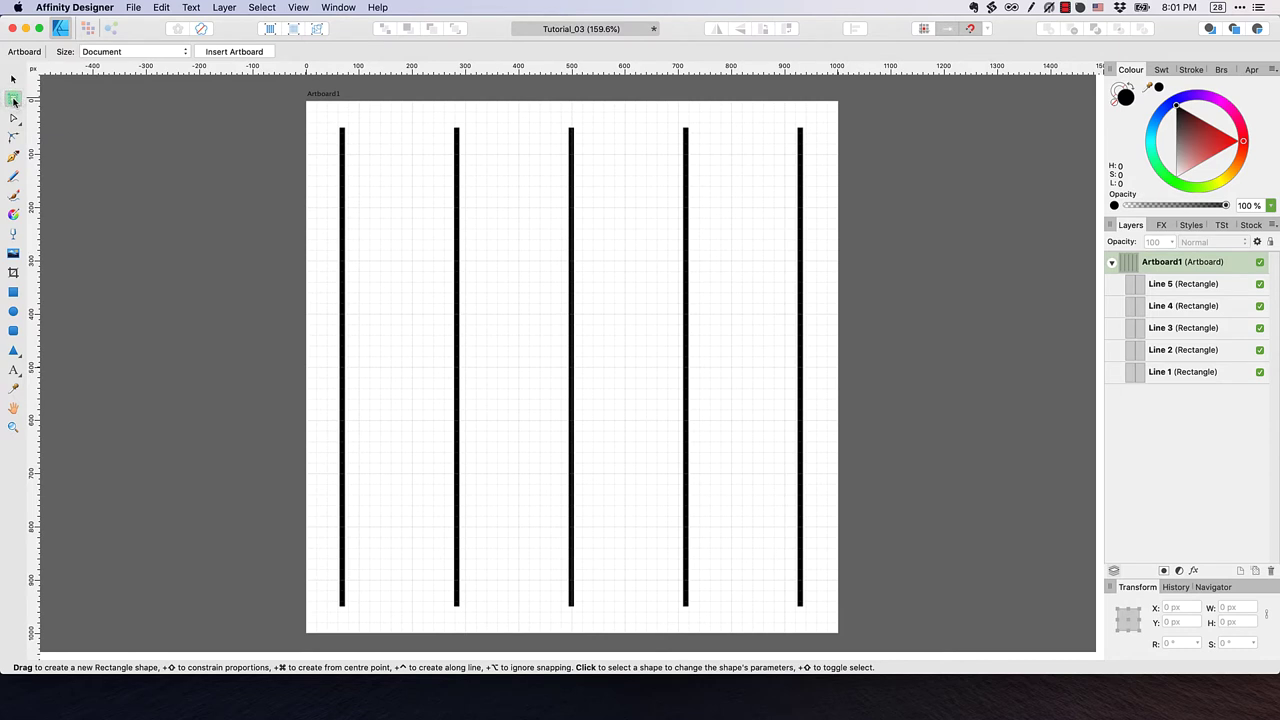
click(221, 53)
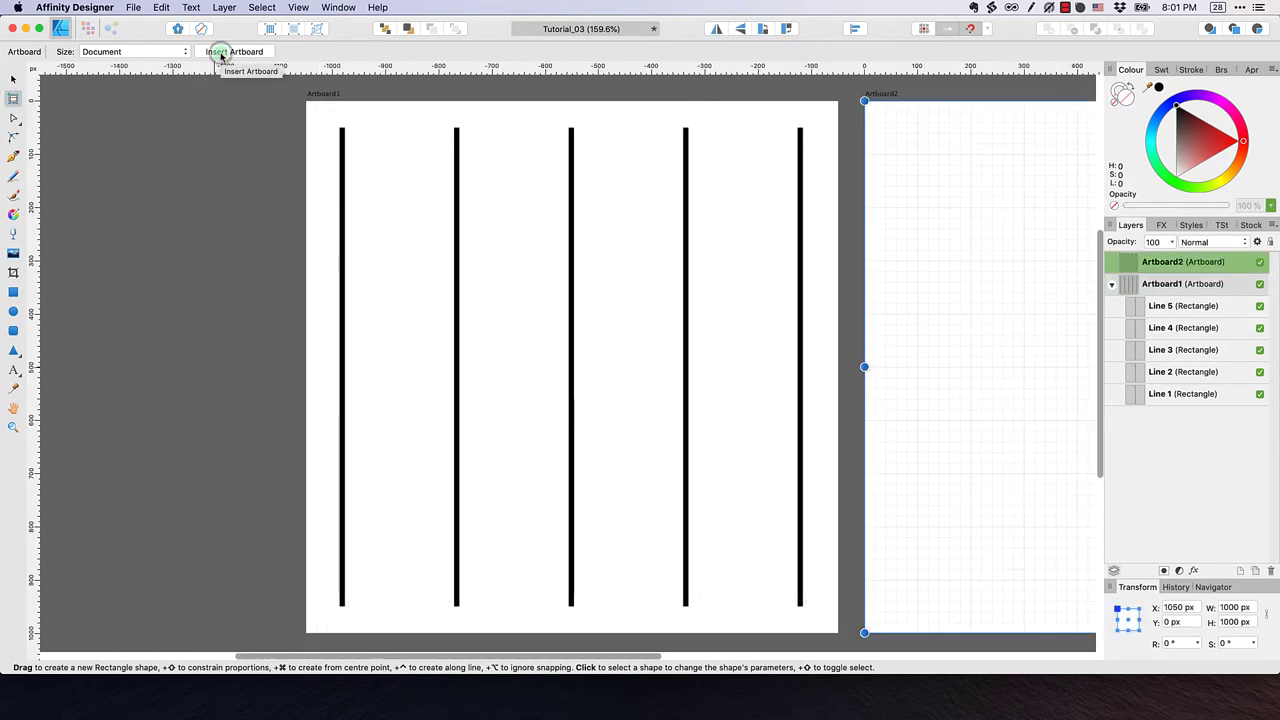
key(super+1)
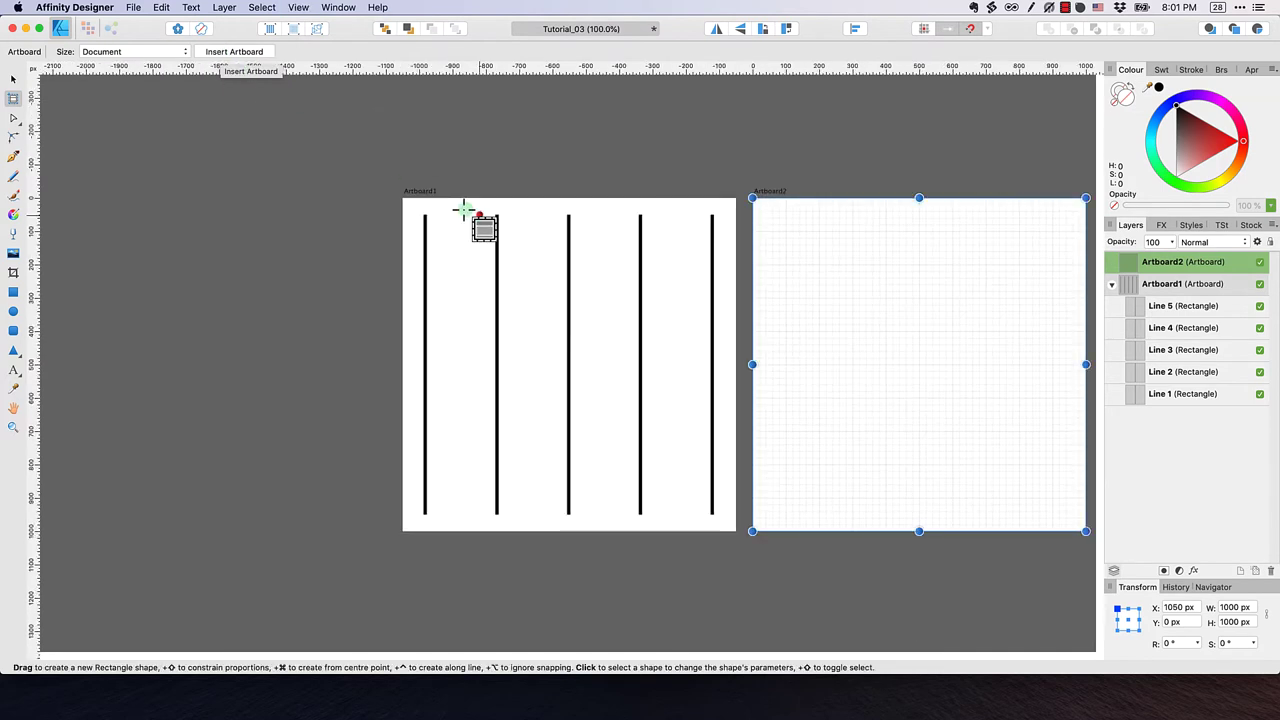
key(space)
drag(866, 263, 668, 186)
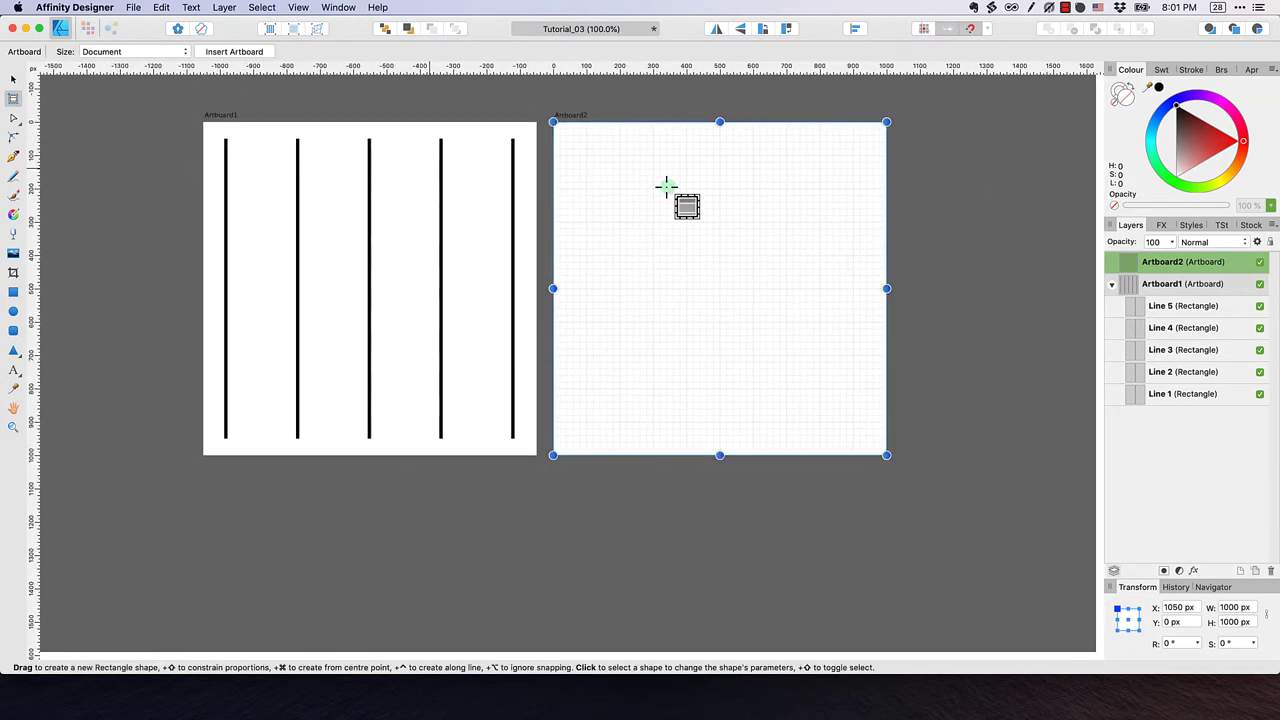
Select all five bars on Artboard1 and copy them
double_click(1176, 262)
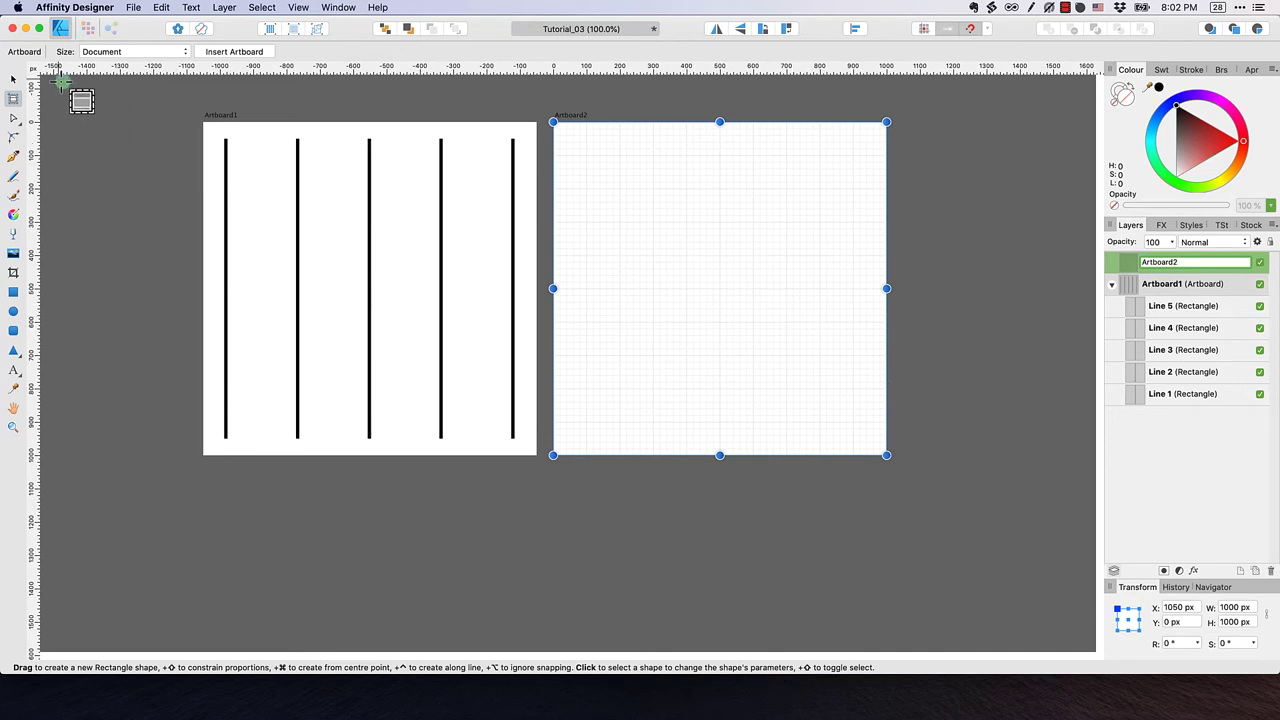
key(v)
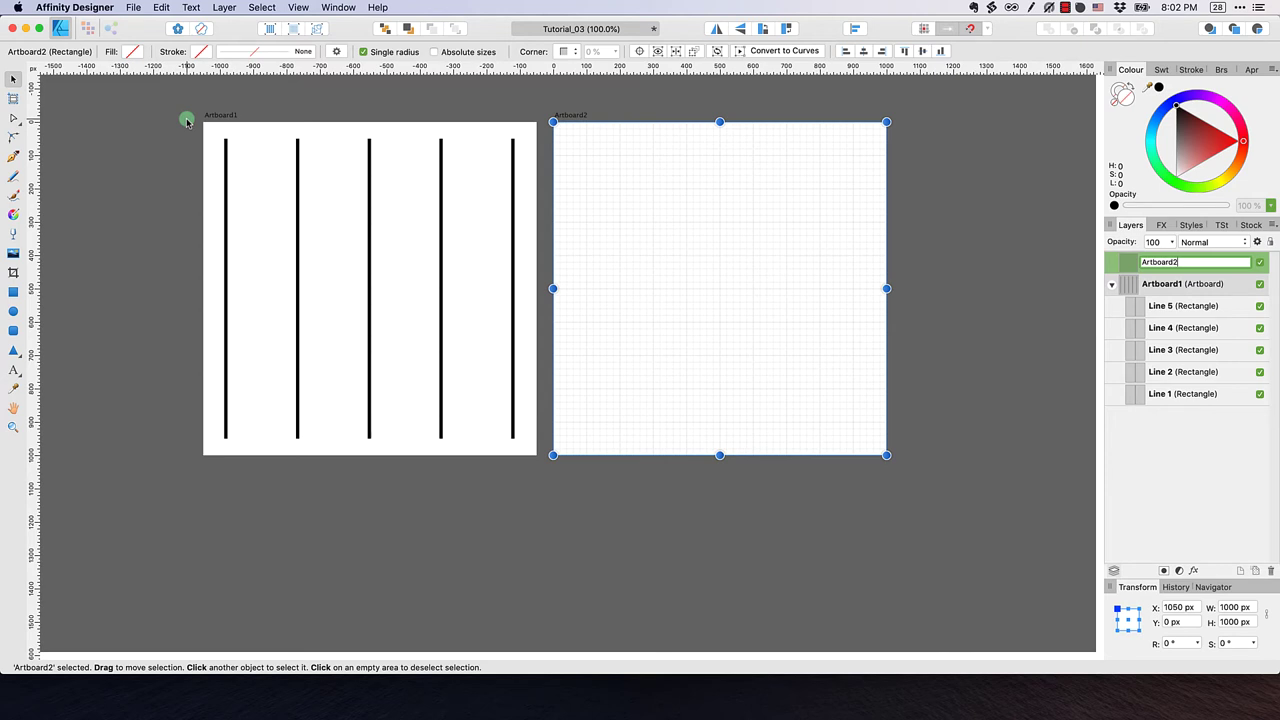
click(185, 124)
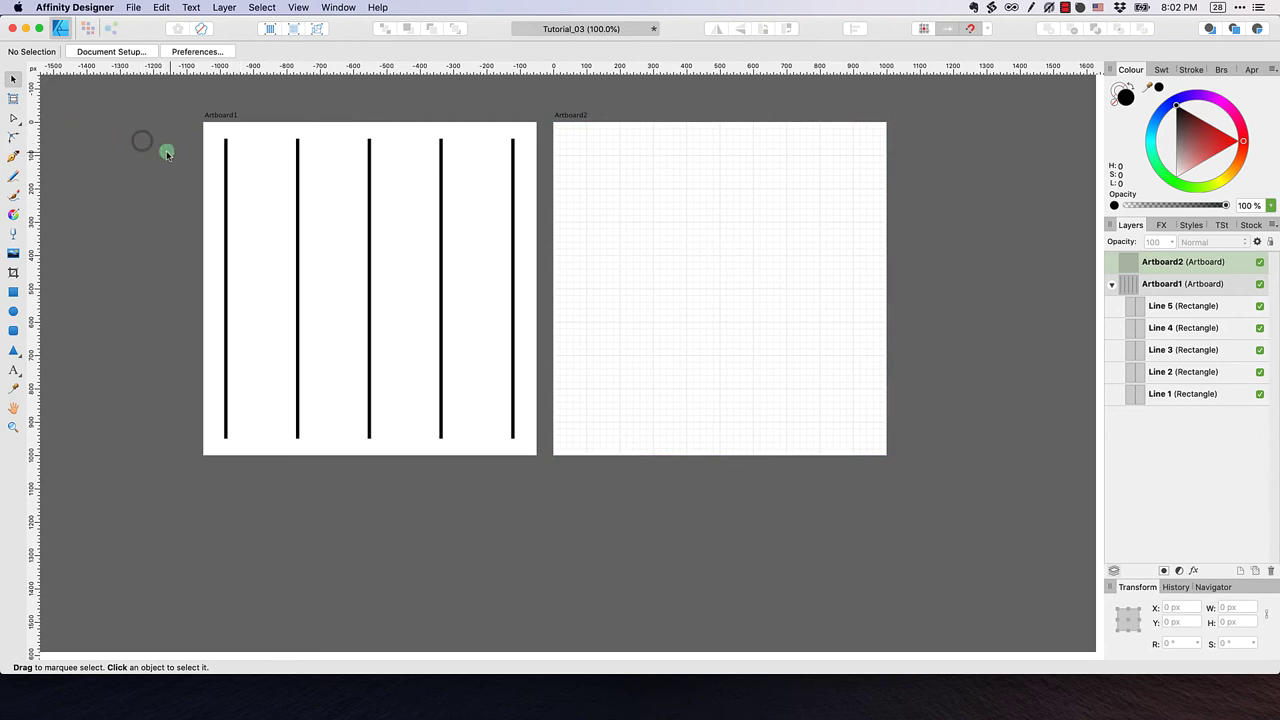
drag(179, 130, 524, 460)
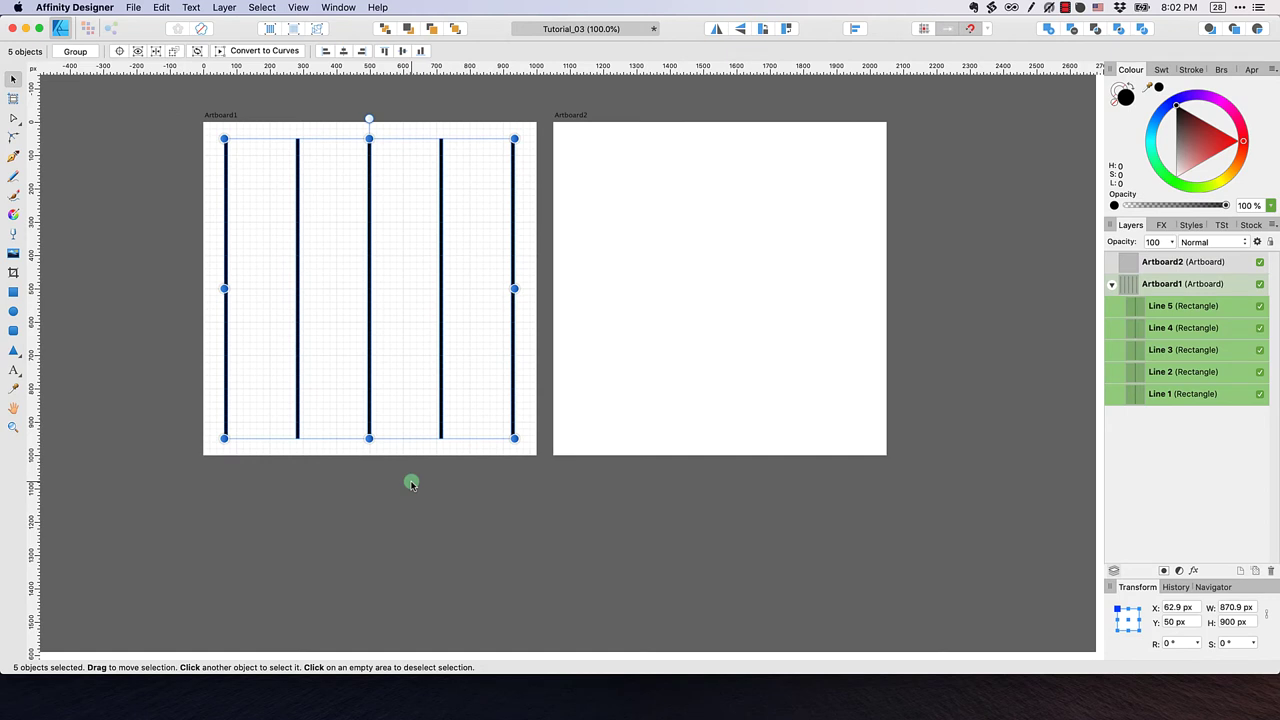
click(161, 8)
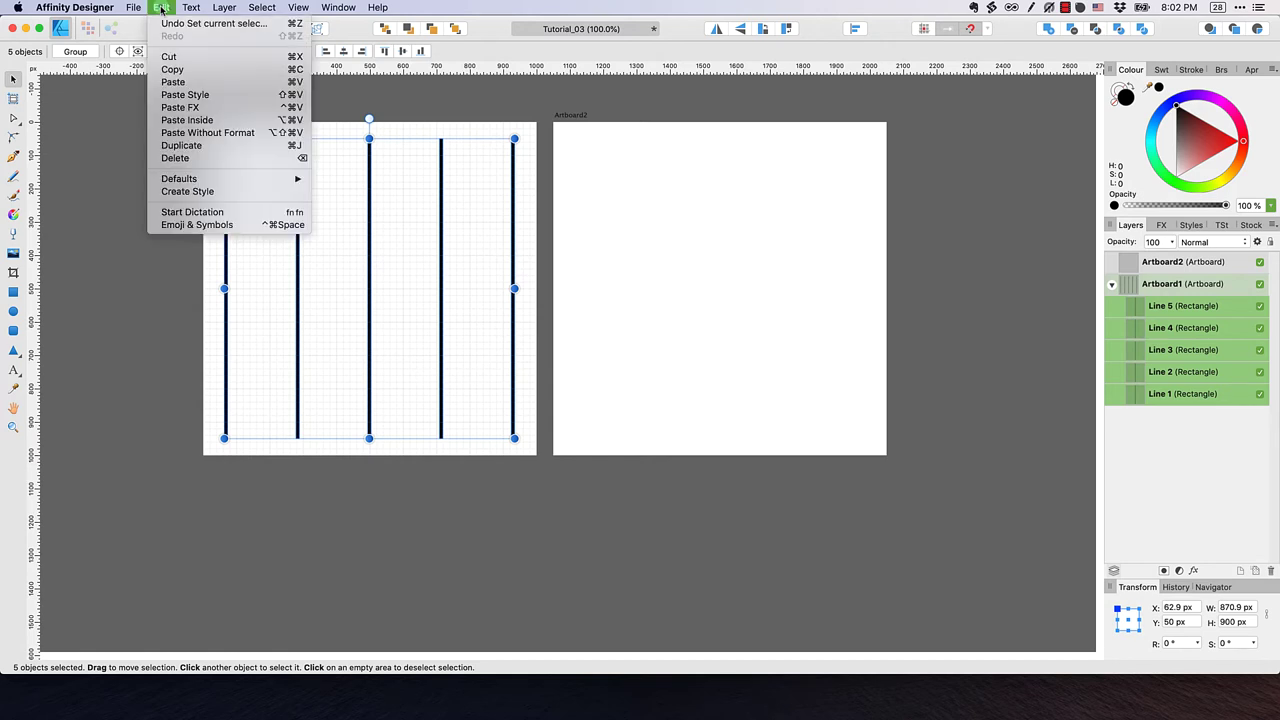
click(194, 74)
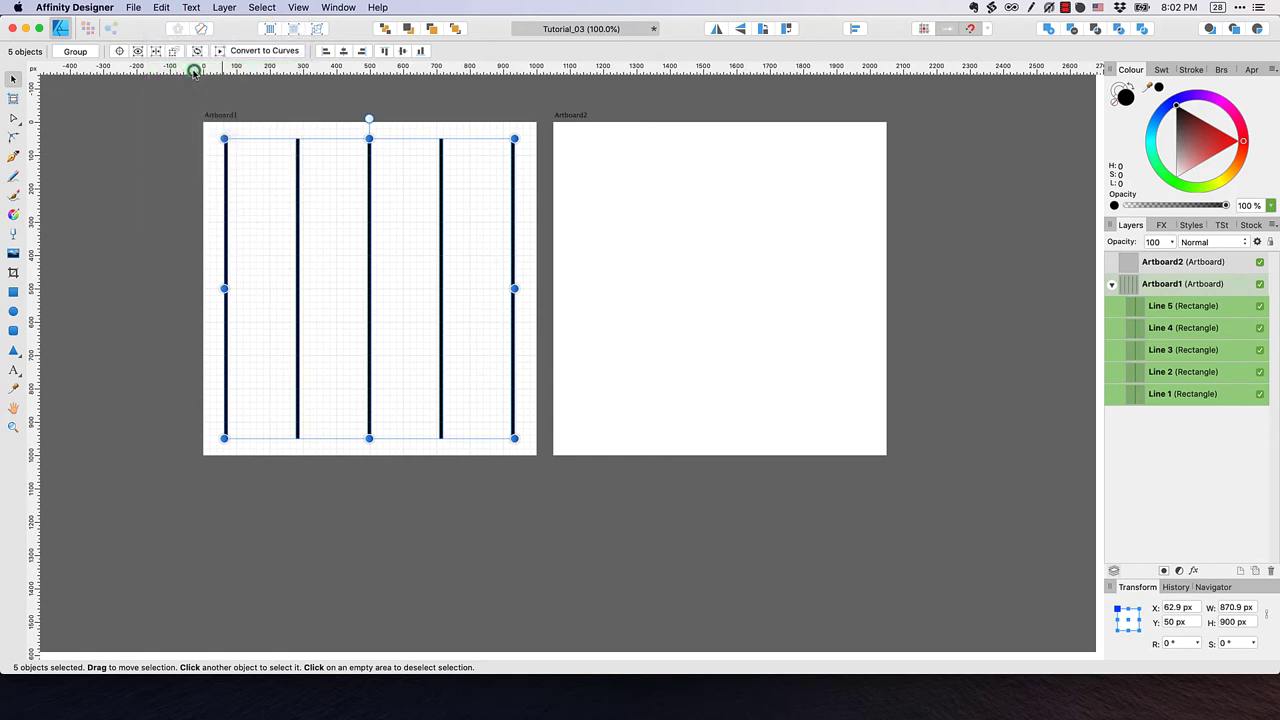
Paste the five copied bars into Artboard2
click(1173, 265)
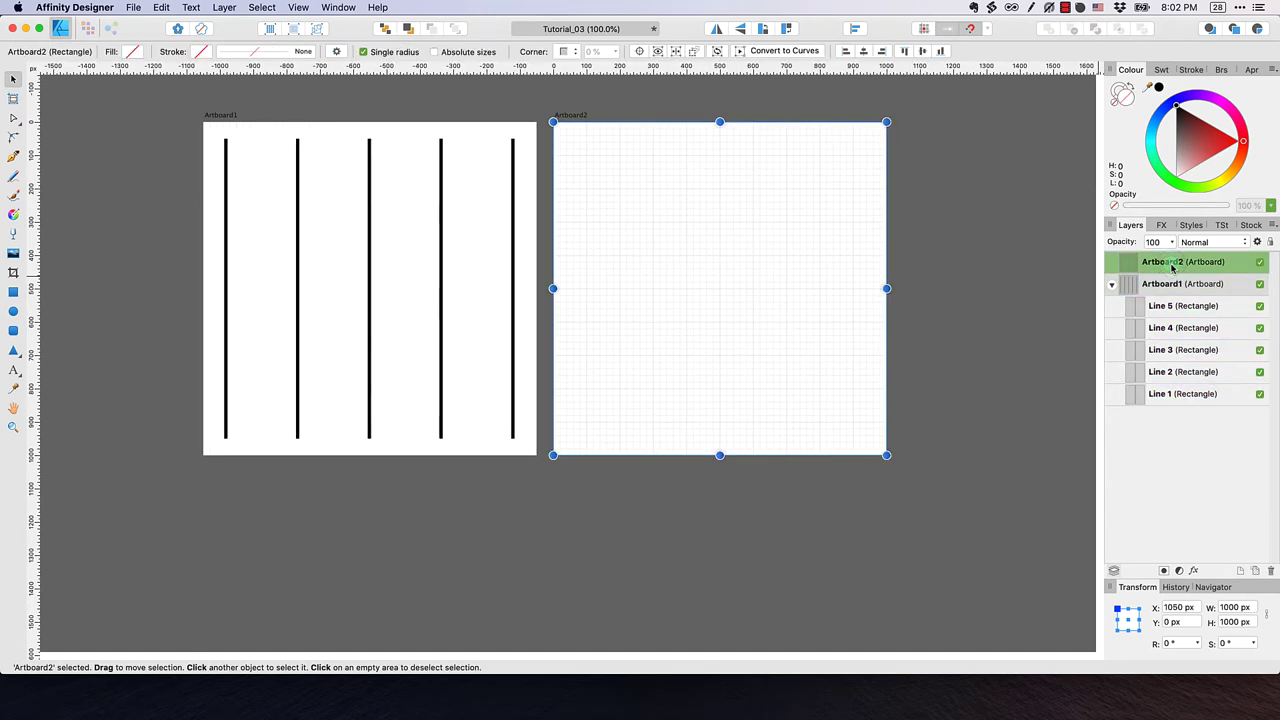
click(161, 8)
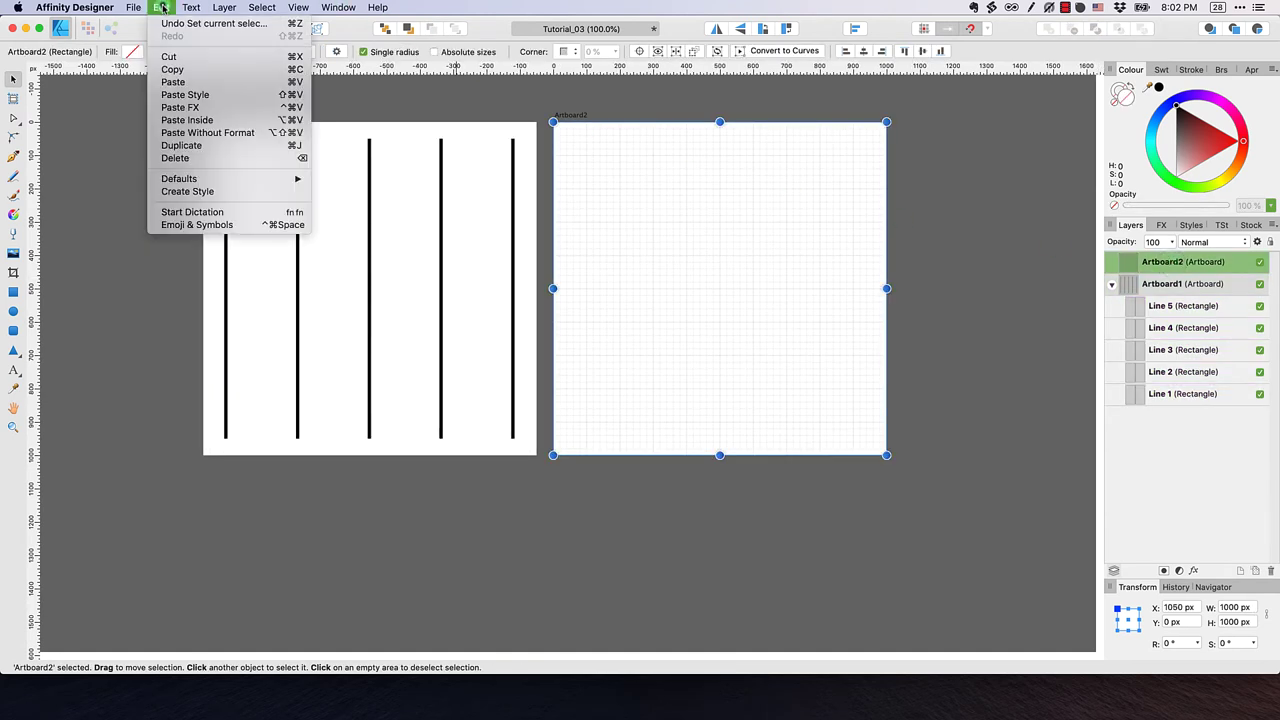
click(212, 84)
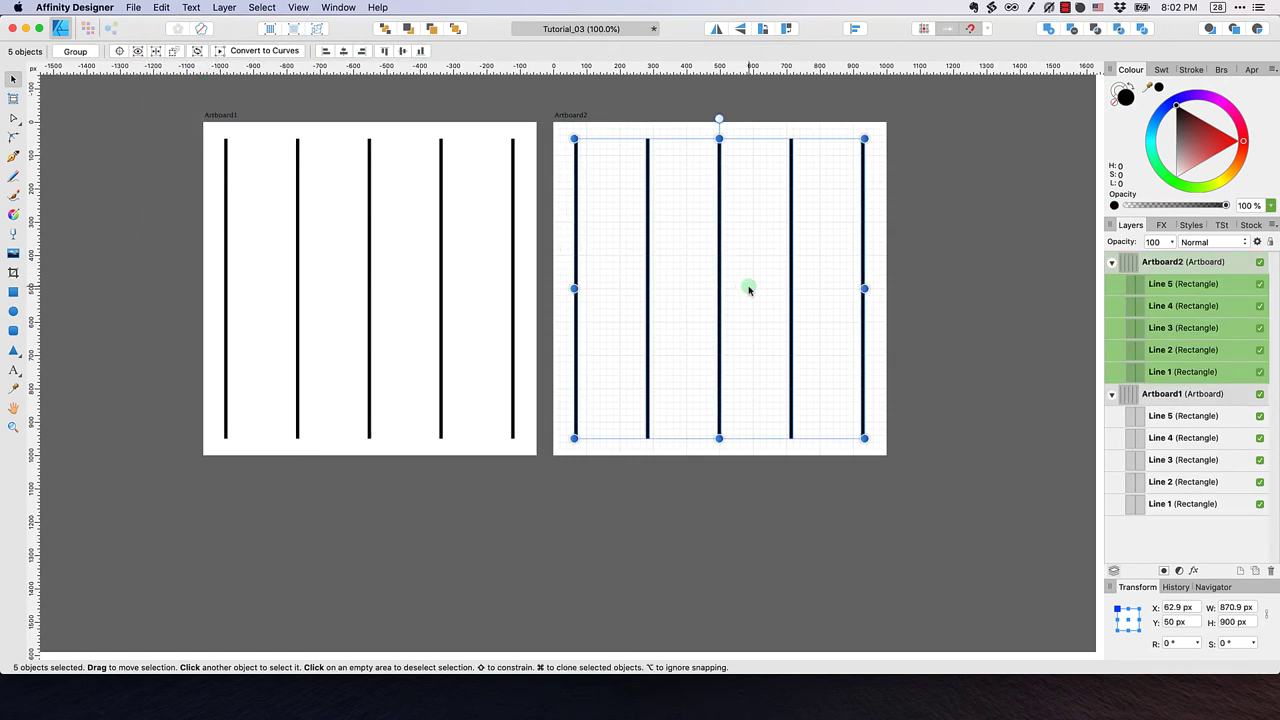
Check the pasted Line 1 to Line 5 on Artboard2 one by one, then select Artboard2 itself
click(1185, 371)
click(1184, 349)
click(1184, 327)
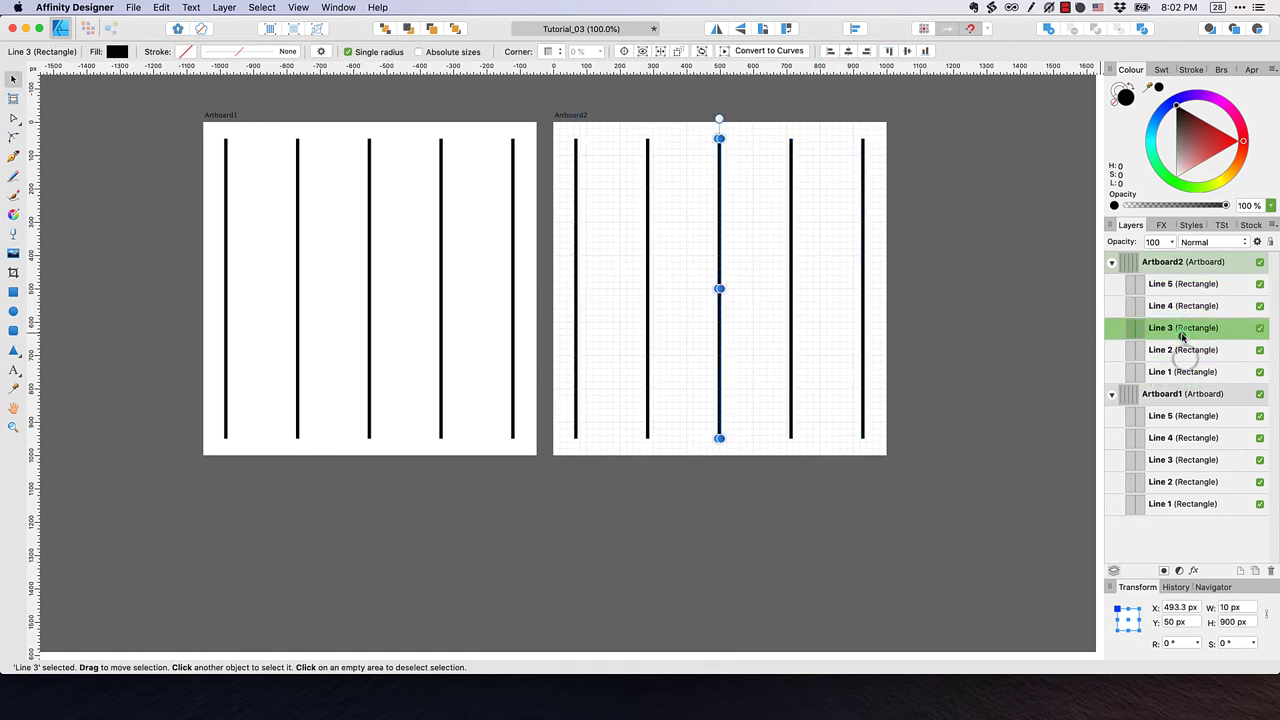
click(1184, 305)
click(1186, 284)
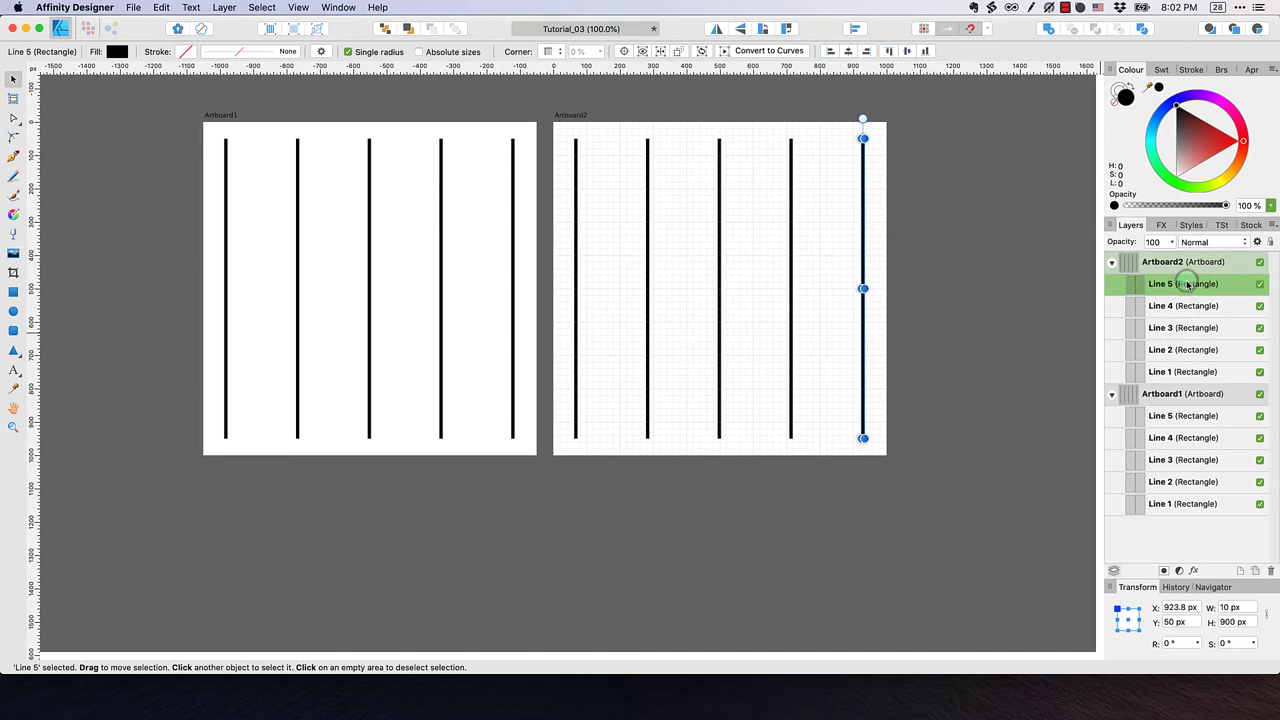
click(1177, 263)
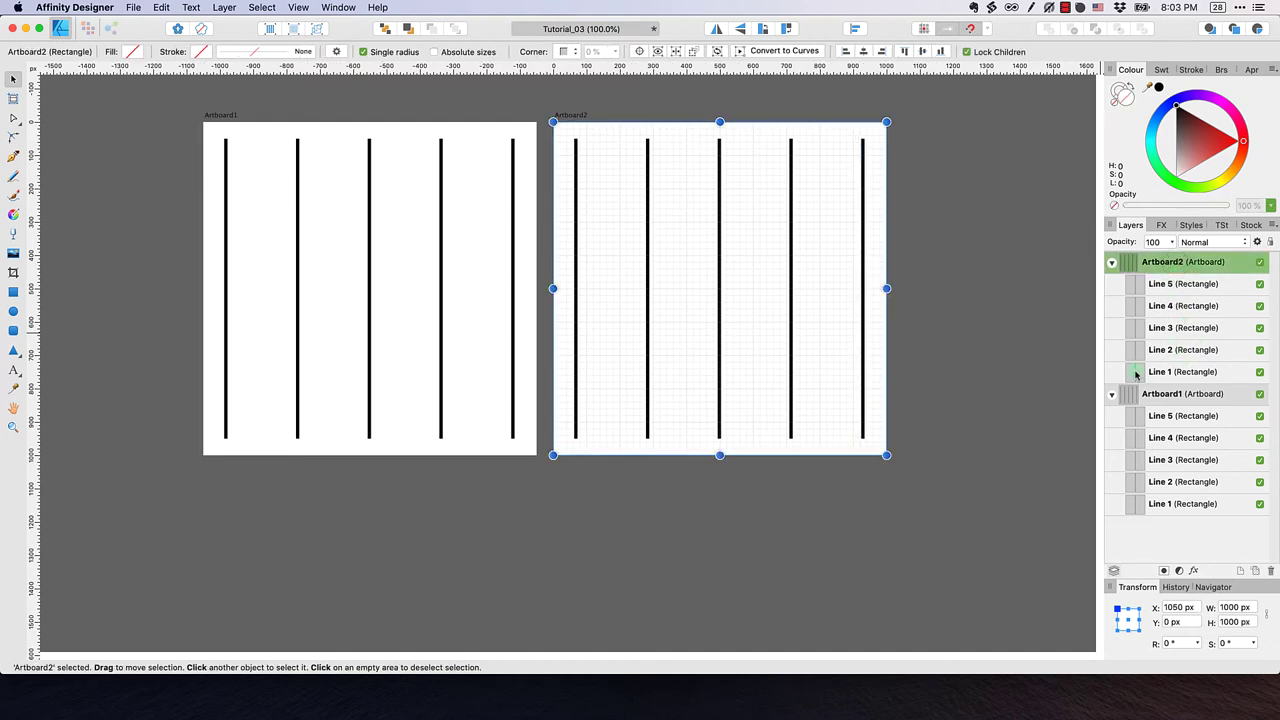
Collapse the layer lists of Artboard1 and Artboard2 and clear the selection
click(1111, 394)
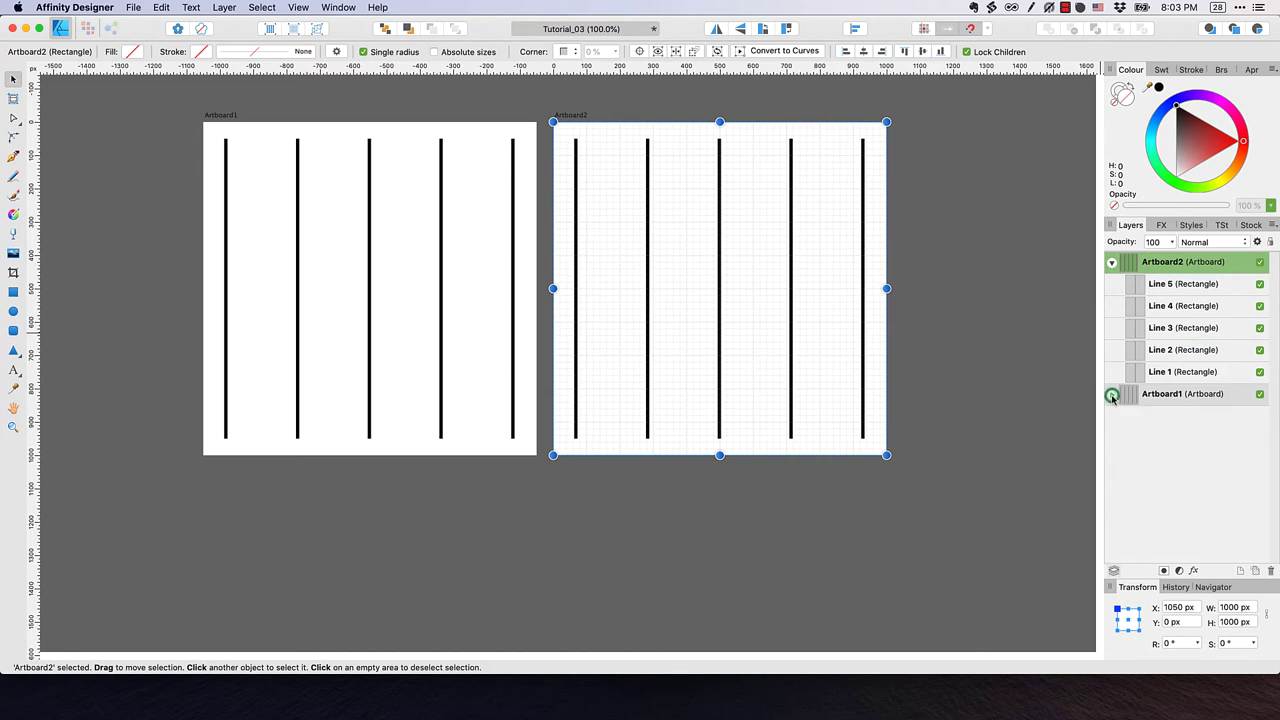
click(1112, 262)
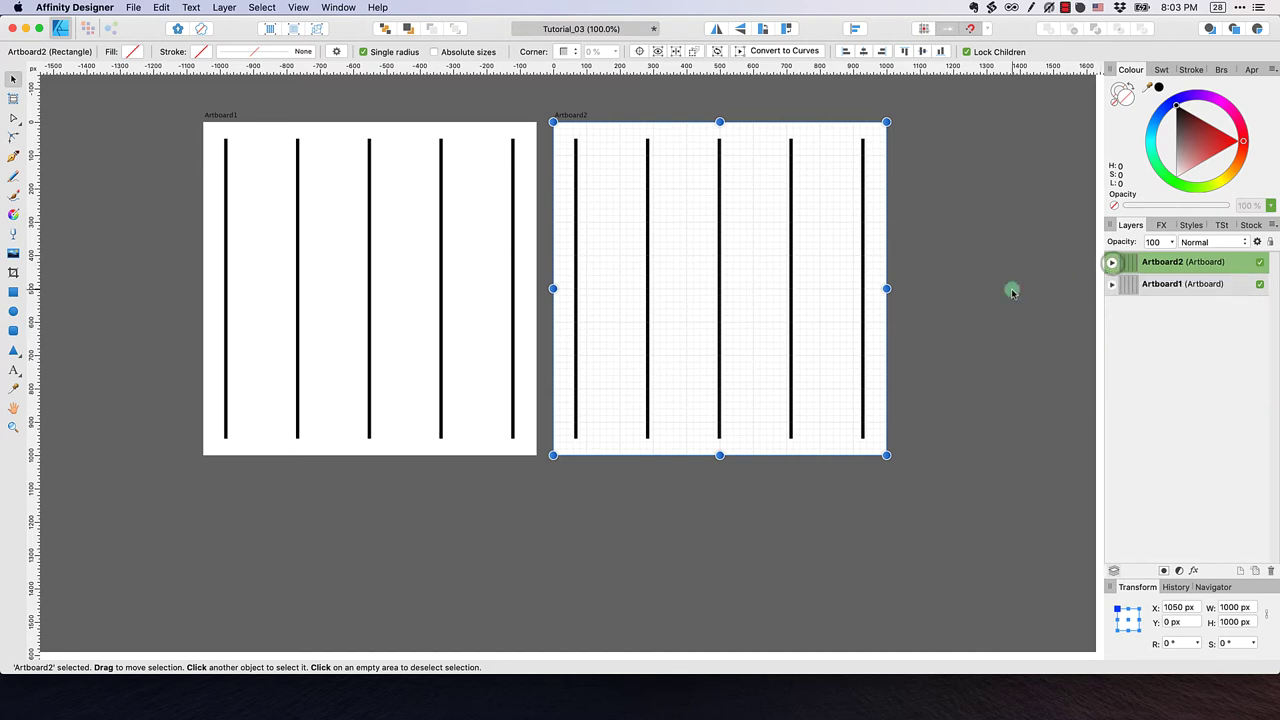
click(980, 297)
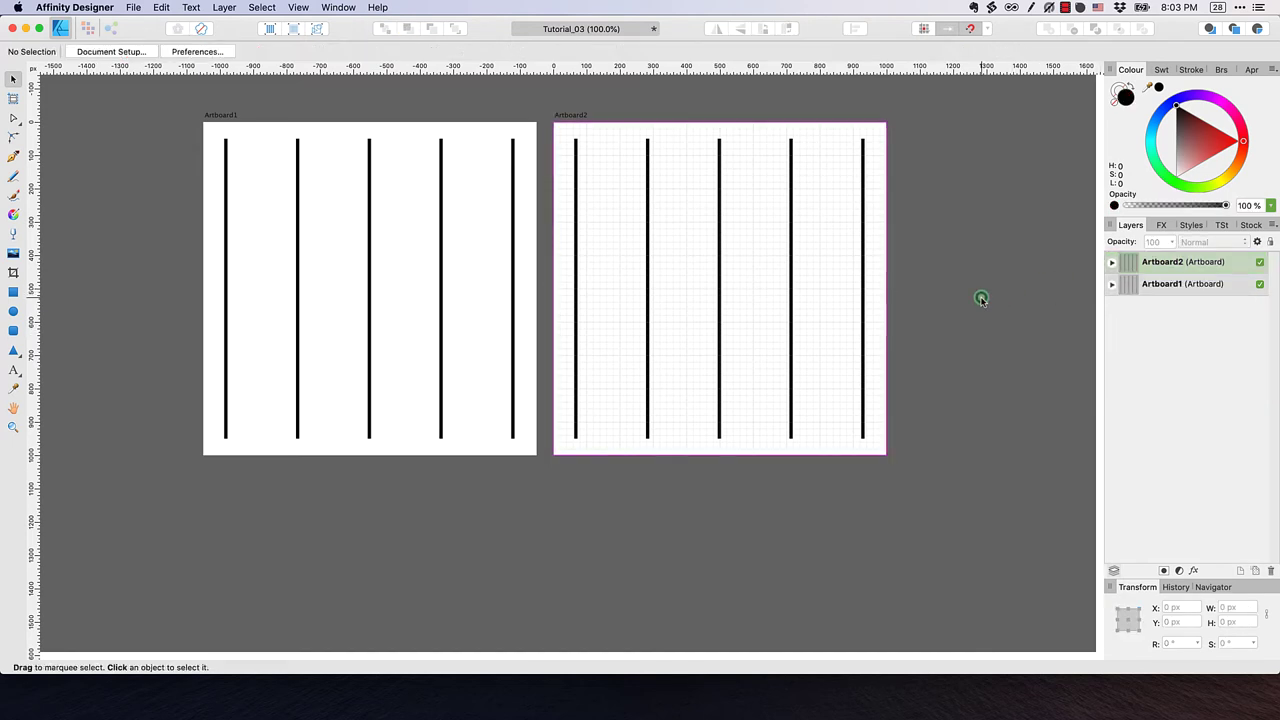
click(1113, 264)
click(1113, 264)
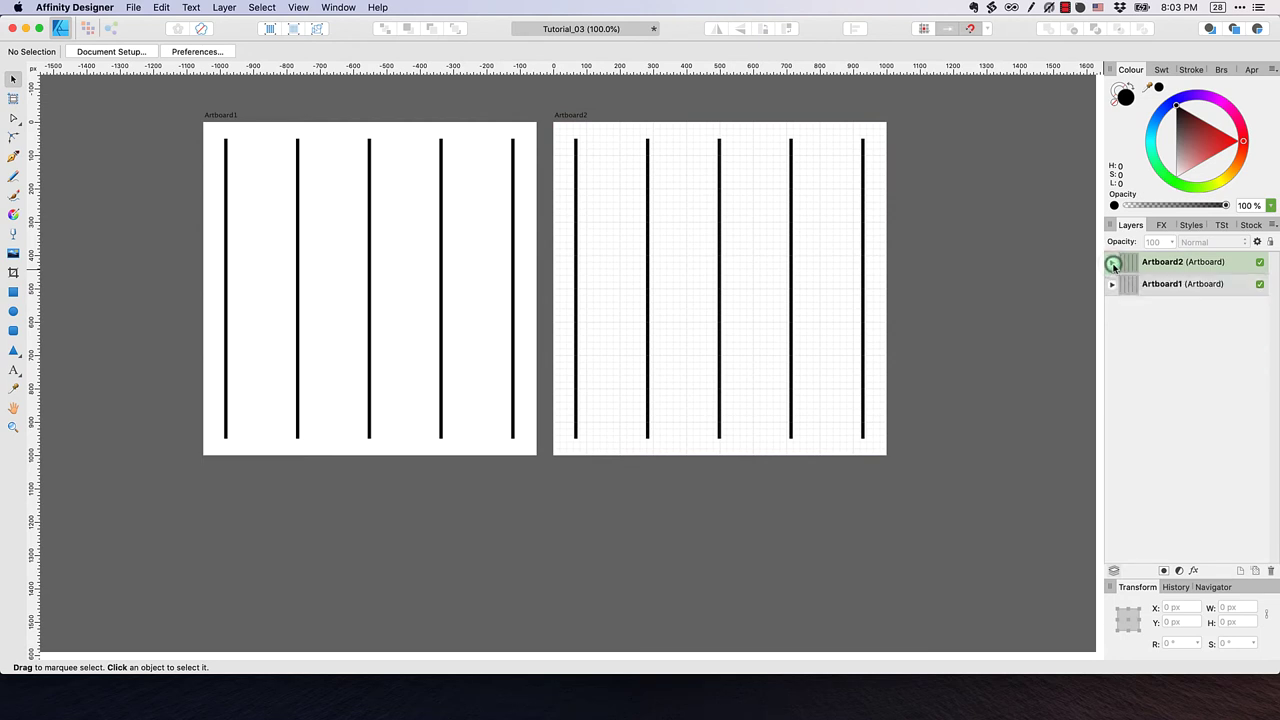
click(1113, 264)
click(1113, 264)
click(1113, 264)
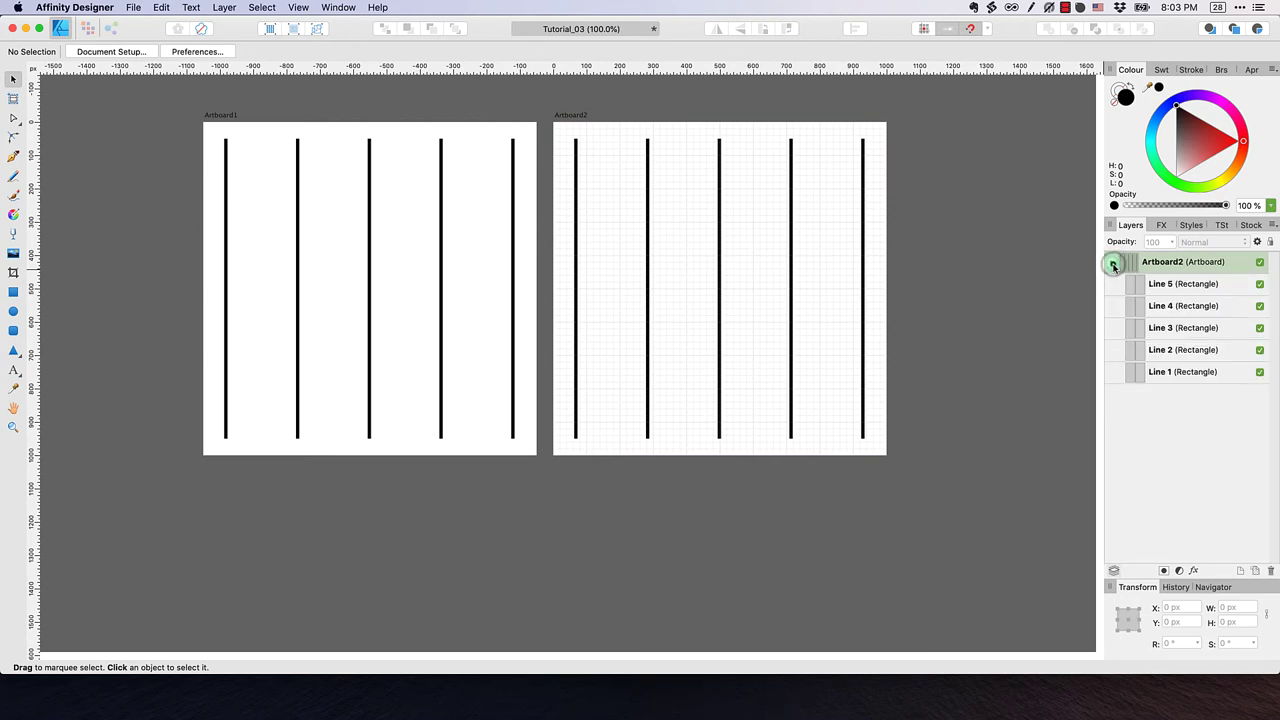
click(1113, 264)
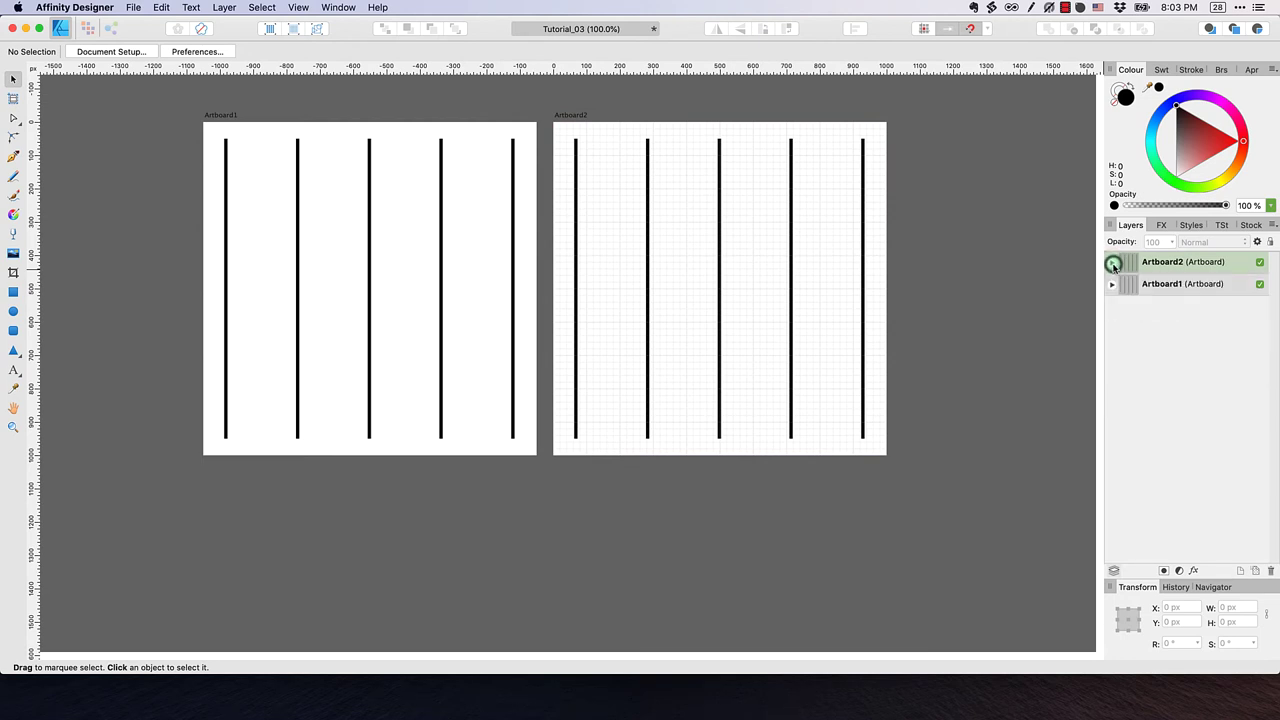
Lock Artboard1, clear the selection and try to marquee-select its bars
click(1270, 243)
click(1008, 312)
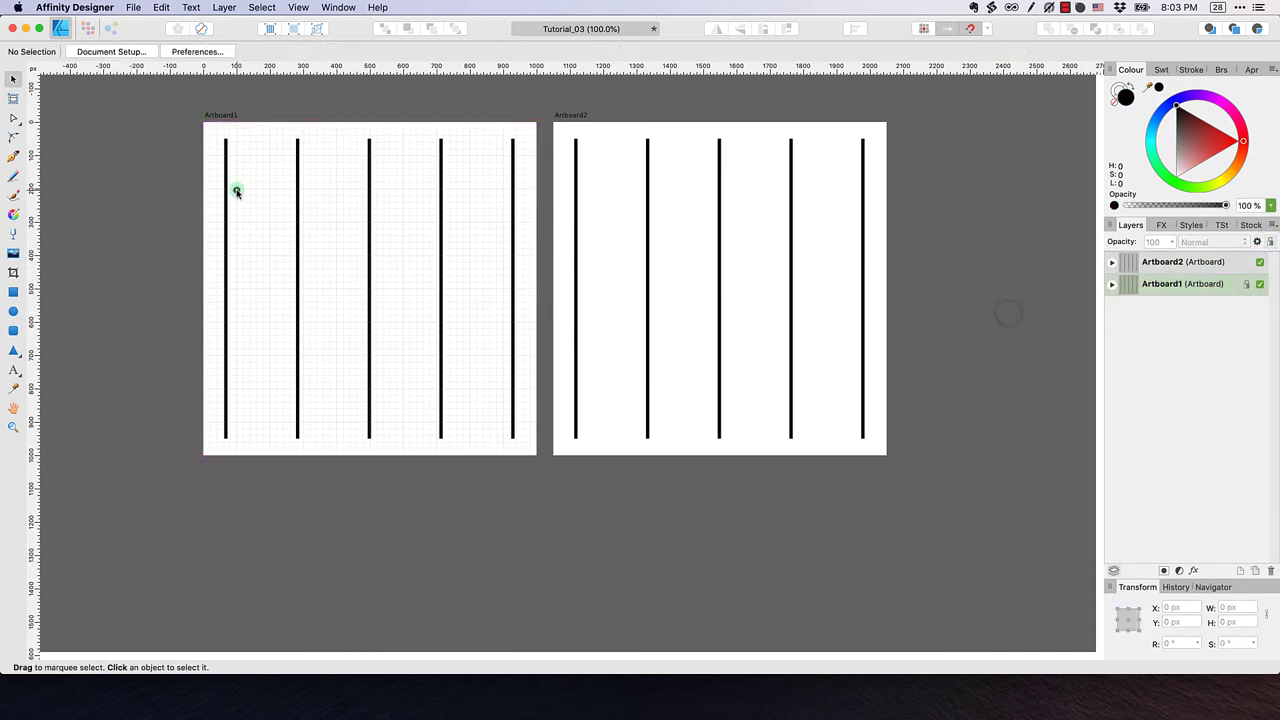
drag(237, 192, 384, 404)
drag(194, 211, 400, 341)
drag(953, 467, 932, 491)
click(160, 148)
Insert two more artboards at Document size beside Artboard2
click(14, 99)
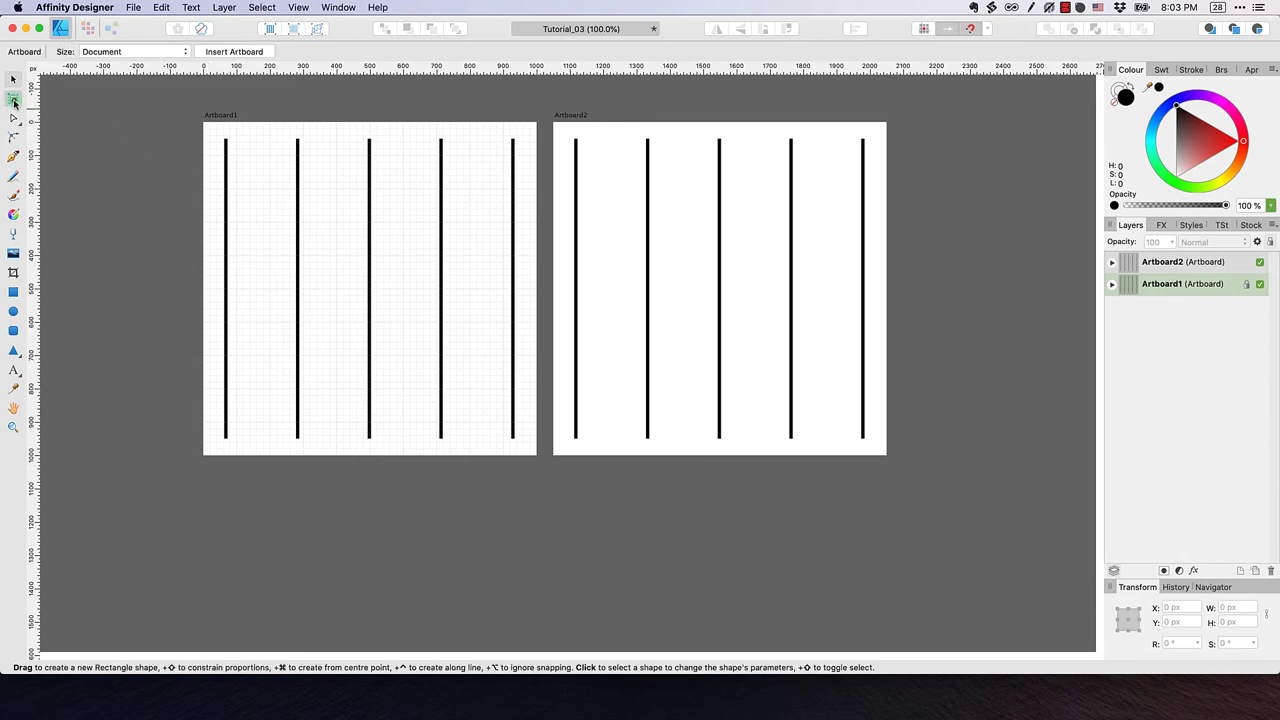
click(217, 58)
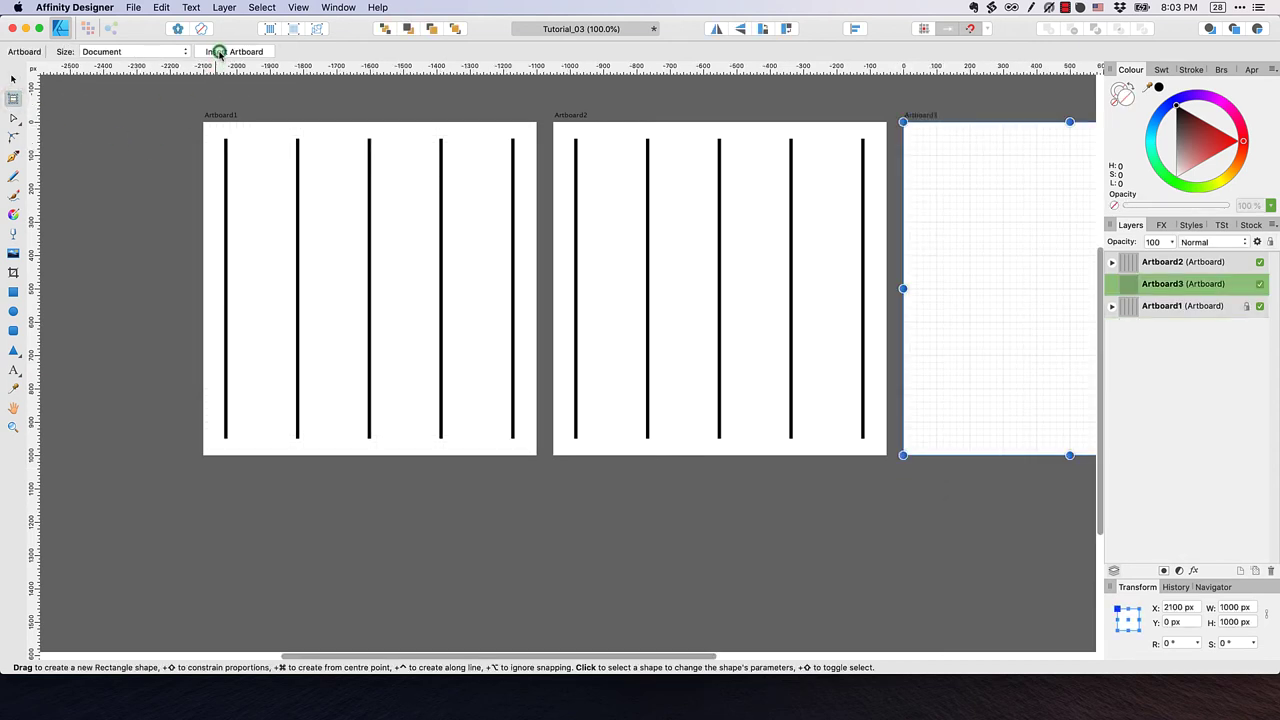
click(220, 52)
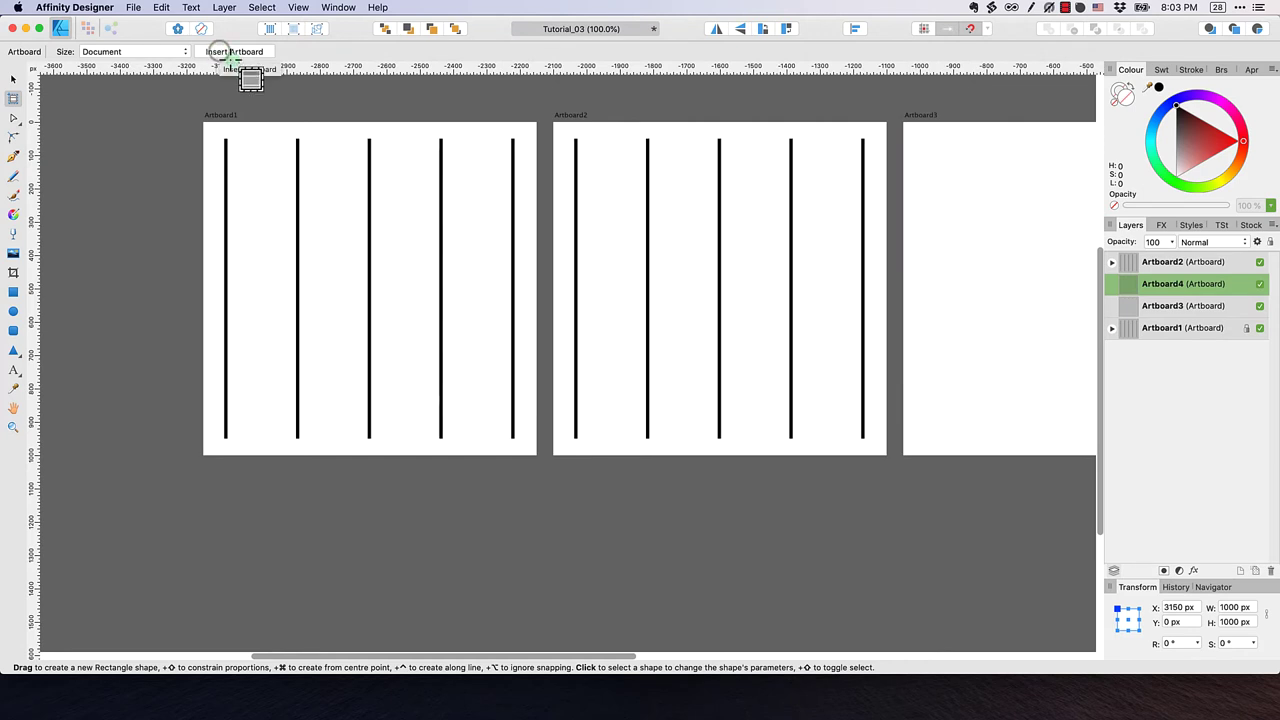
Move Artboard3 directly below Artboard1 and Artboard4 directly below Artboard2, both at about Y 1111 px
key(super+minus)
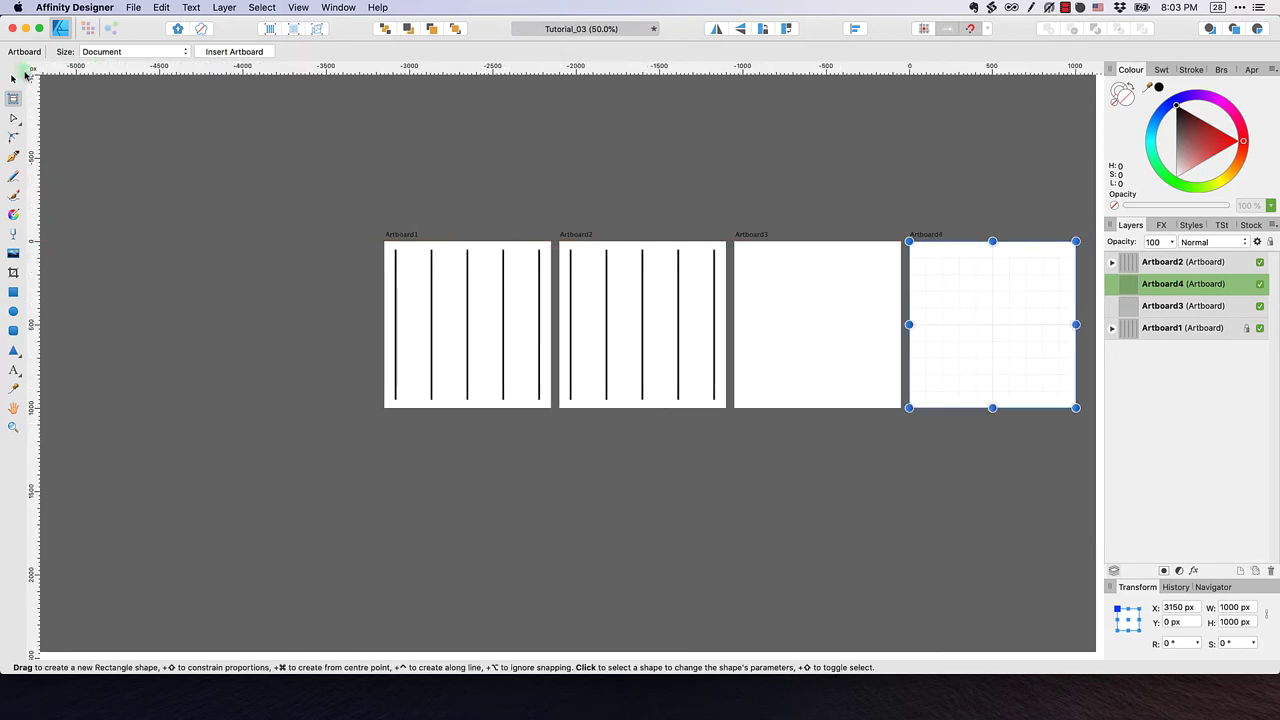
click(15, 79)
click(762, 234)
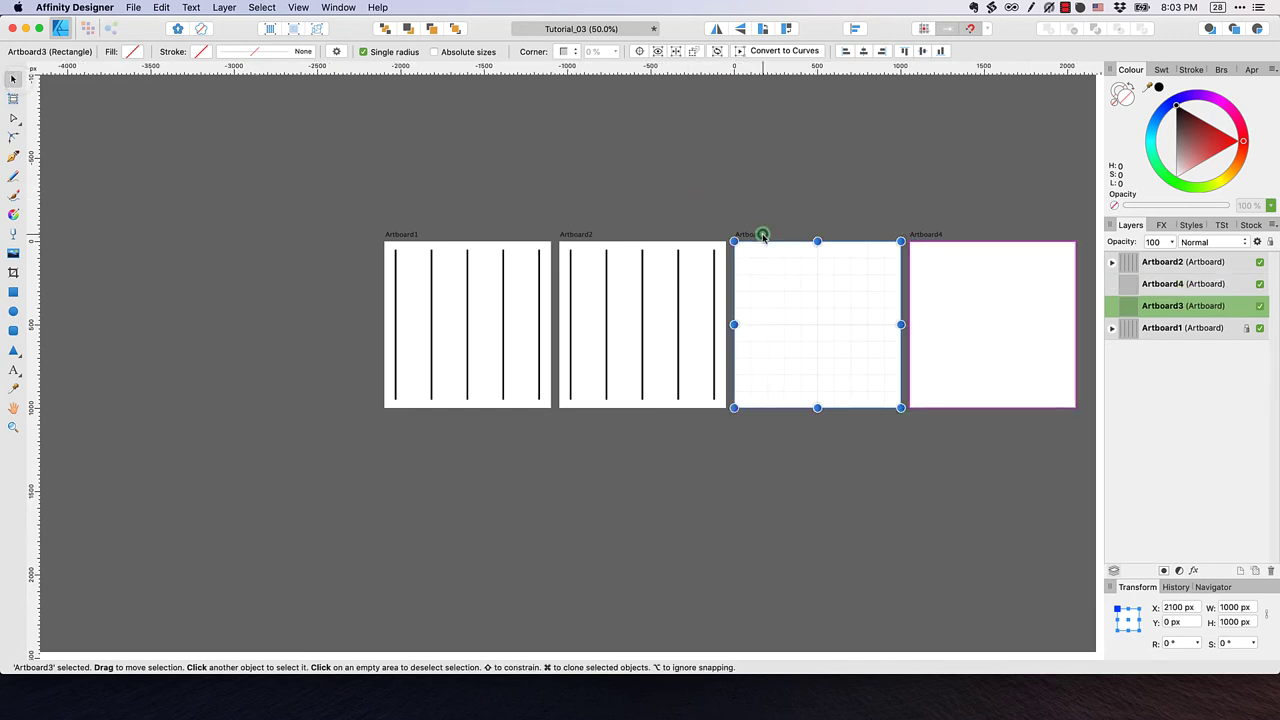
drag(758, 254, 403, 438)
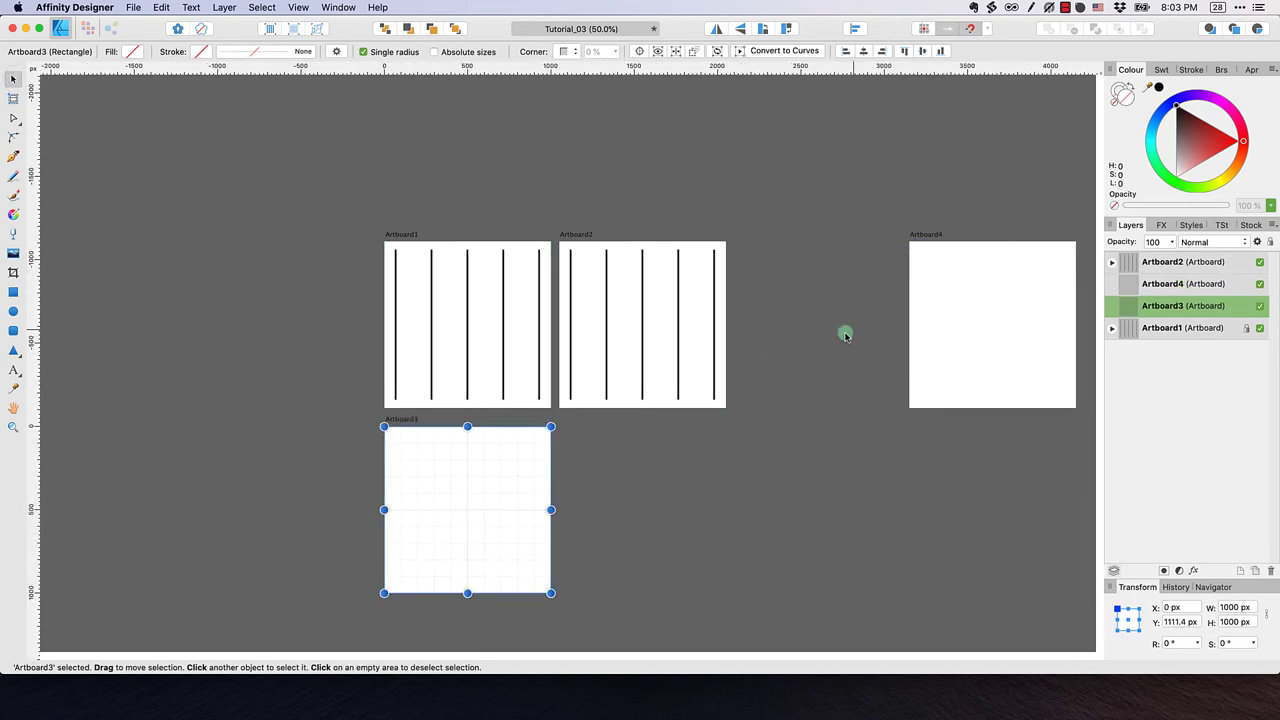
drag(993, 287, 642, 474)
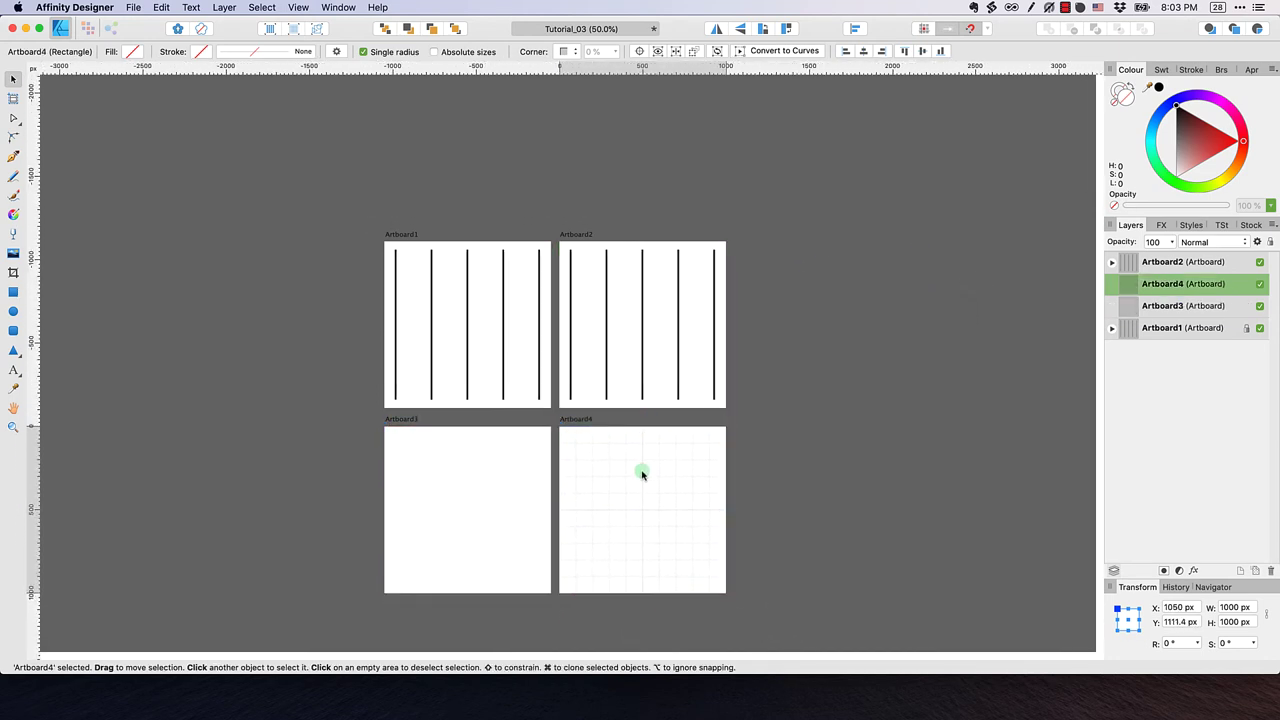
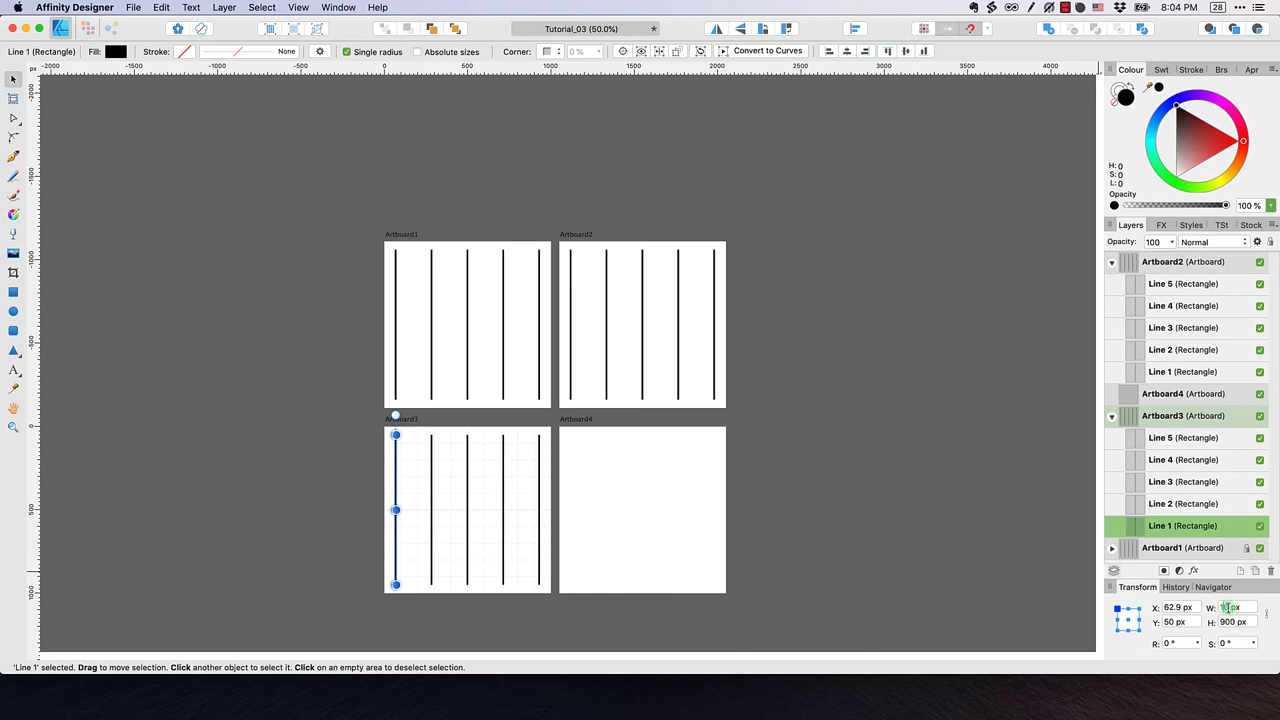
Set the width of Line 1 on Artboard3 to 80 px and clear the selection
double_click(1210, 608)
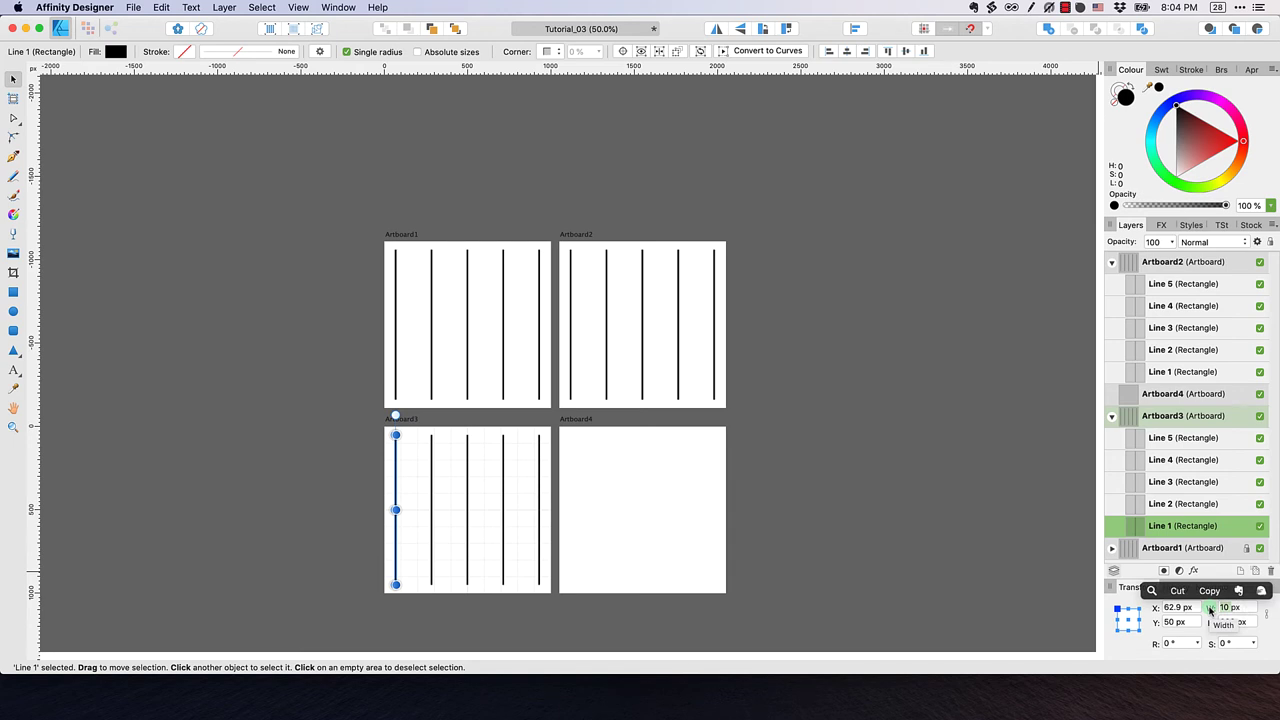
text(80)
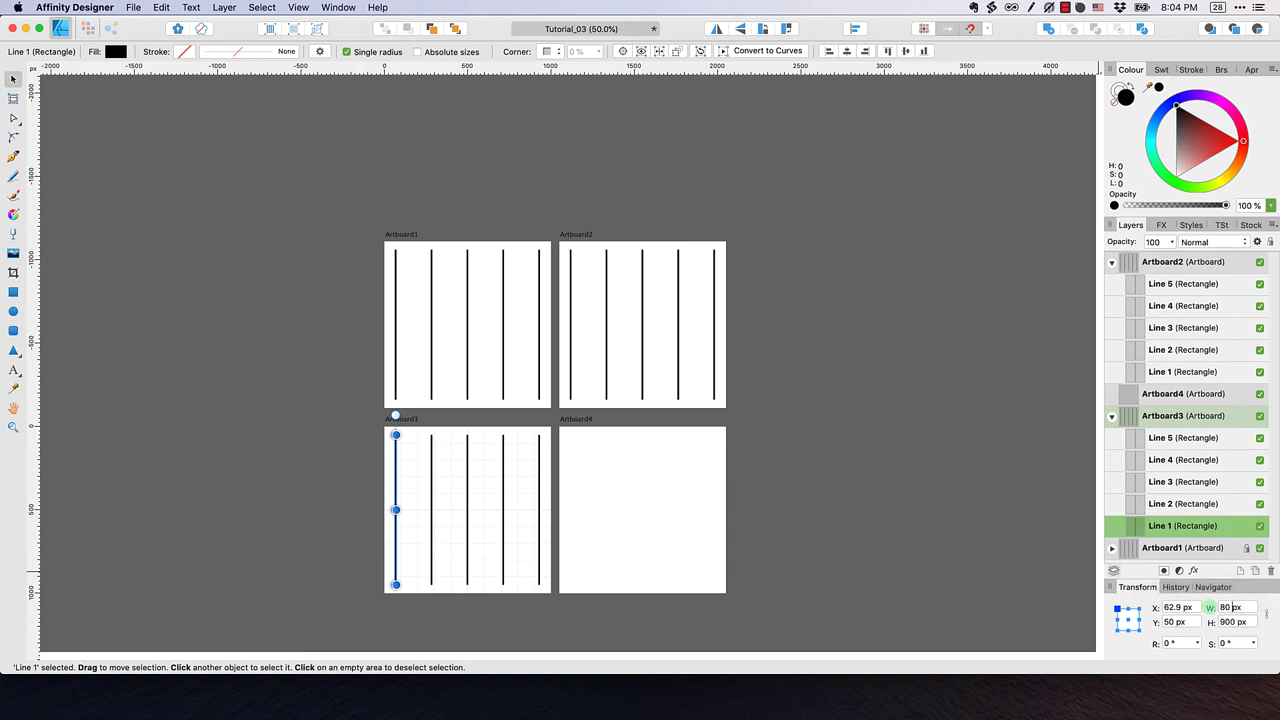
key(Return)
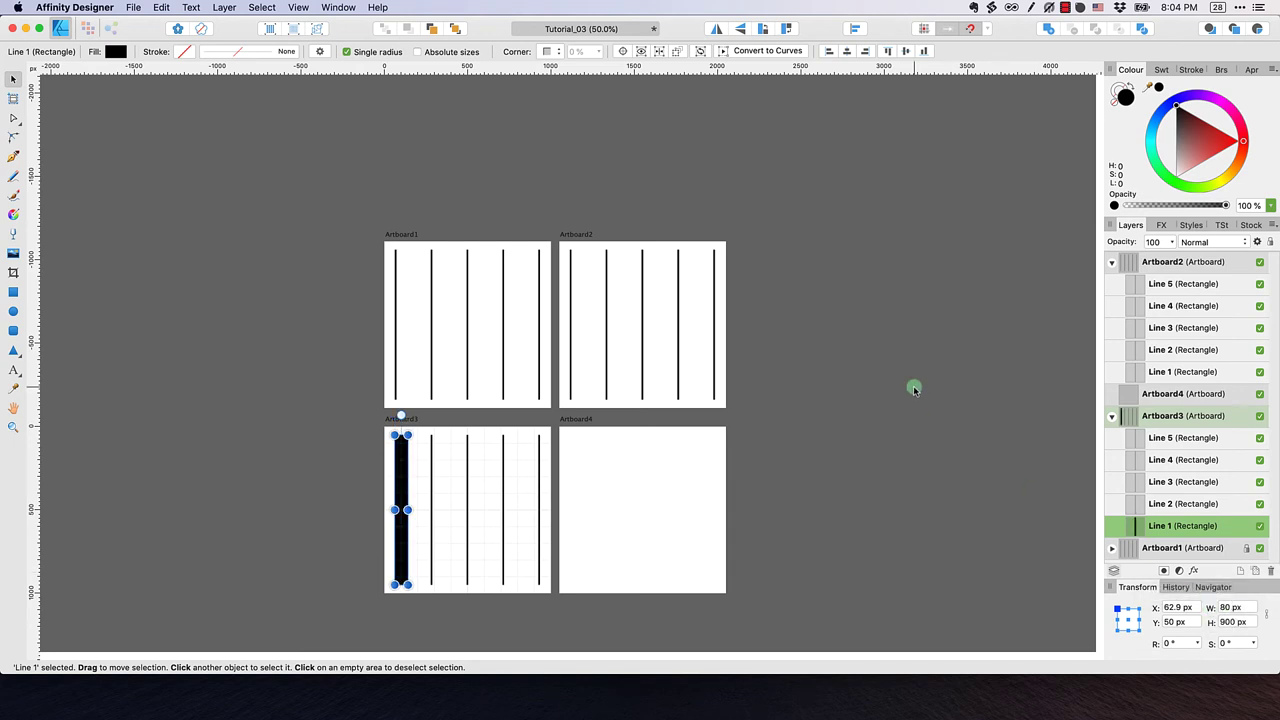
click(867, 349)
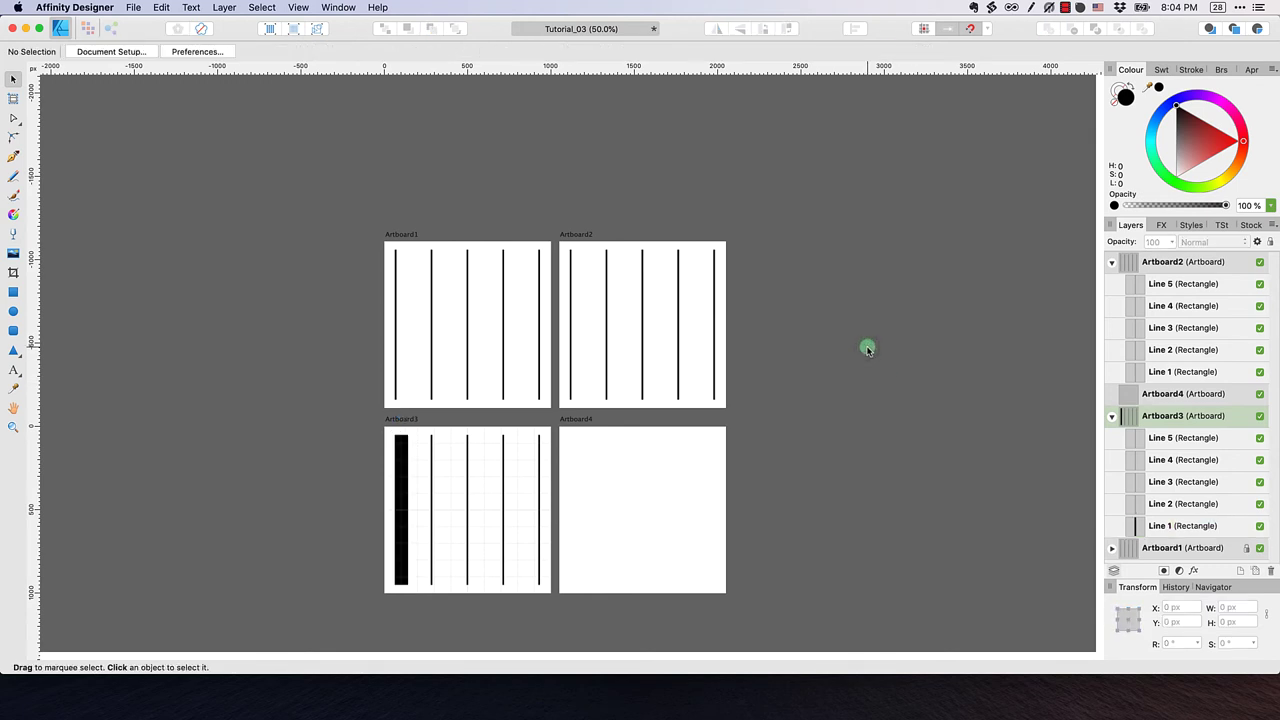
Set the width of Line 2 on Artboard3 to 80 px and deselect it
click(431, 470)
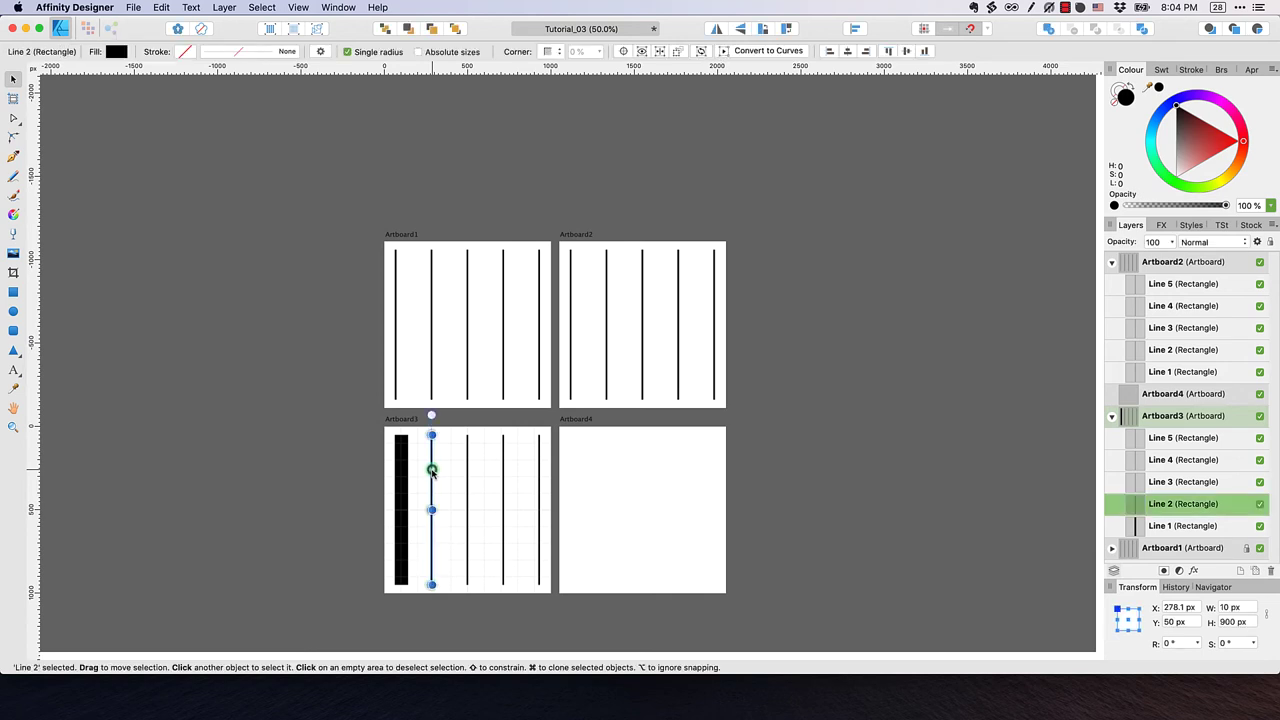
click(1229, 607)
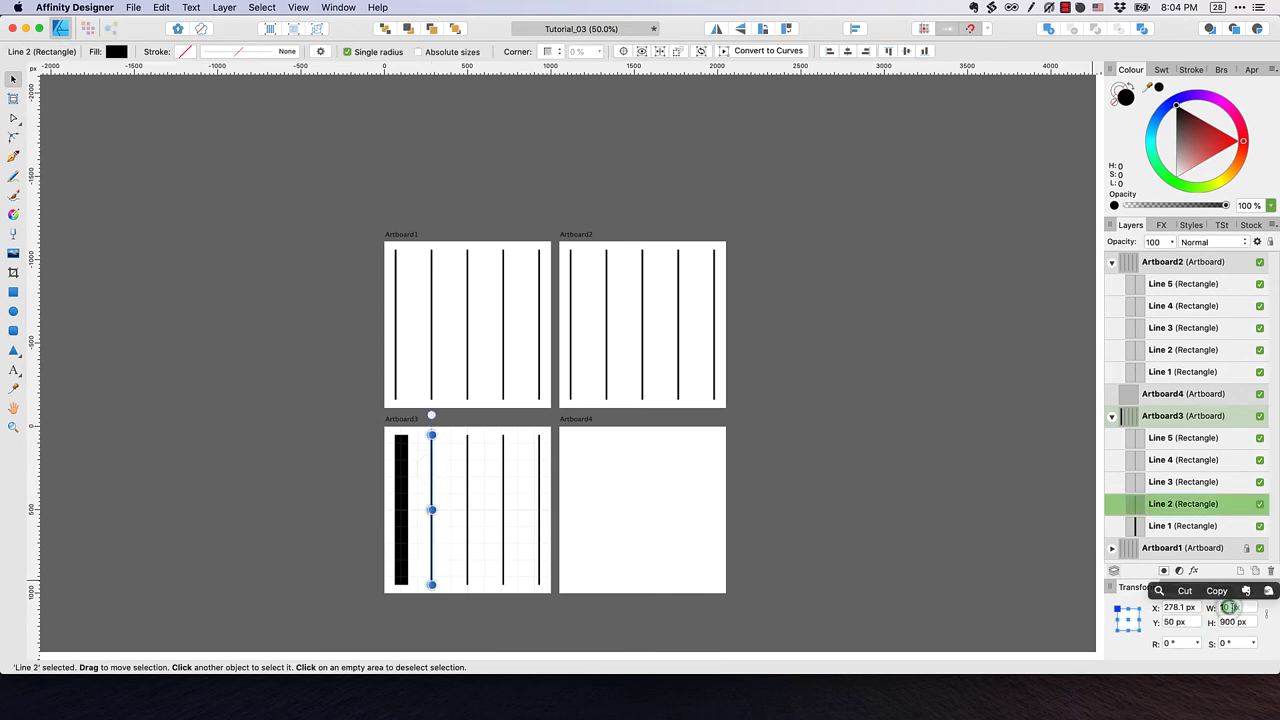
text(80)
key(Return)
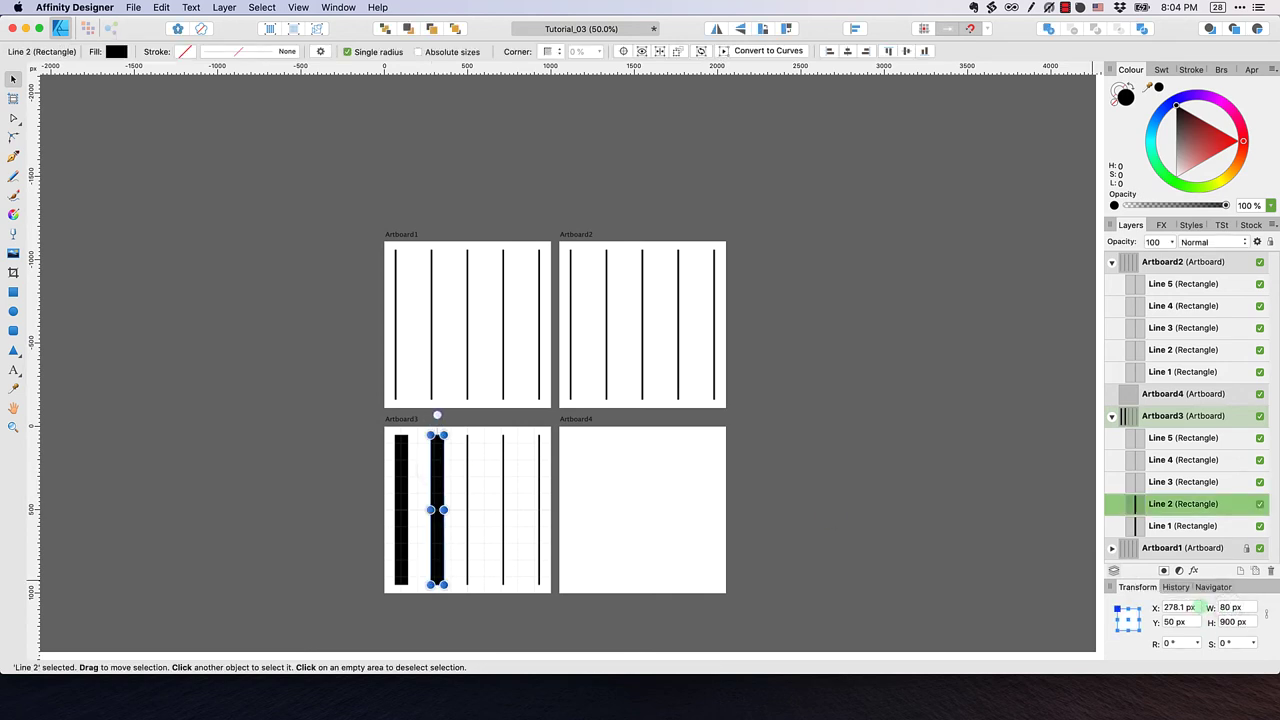
click(1071, 557)
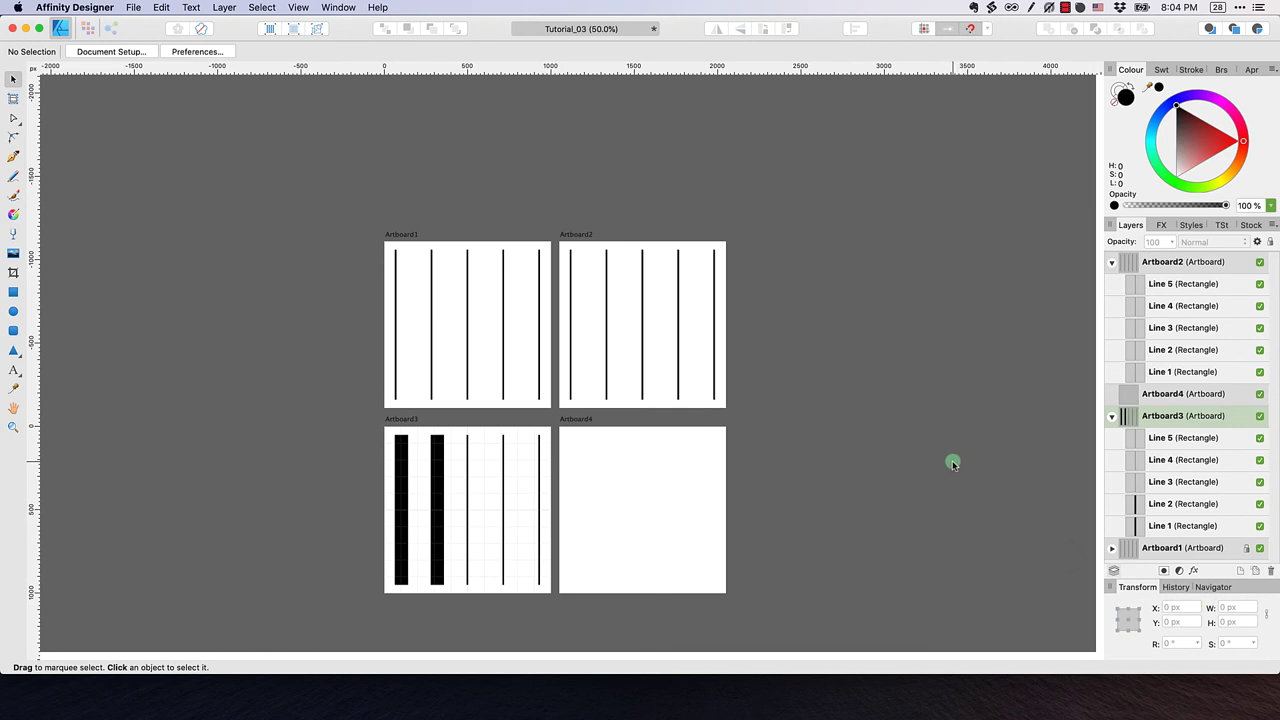
Set the widths of Line 3, Line 4 and Line 5 on Artboard3 to 80 px each, transforming them separately, and clear the selection
click(457, 426)
click(466, 442)
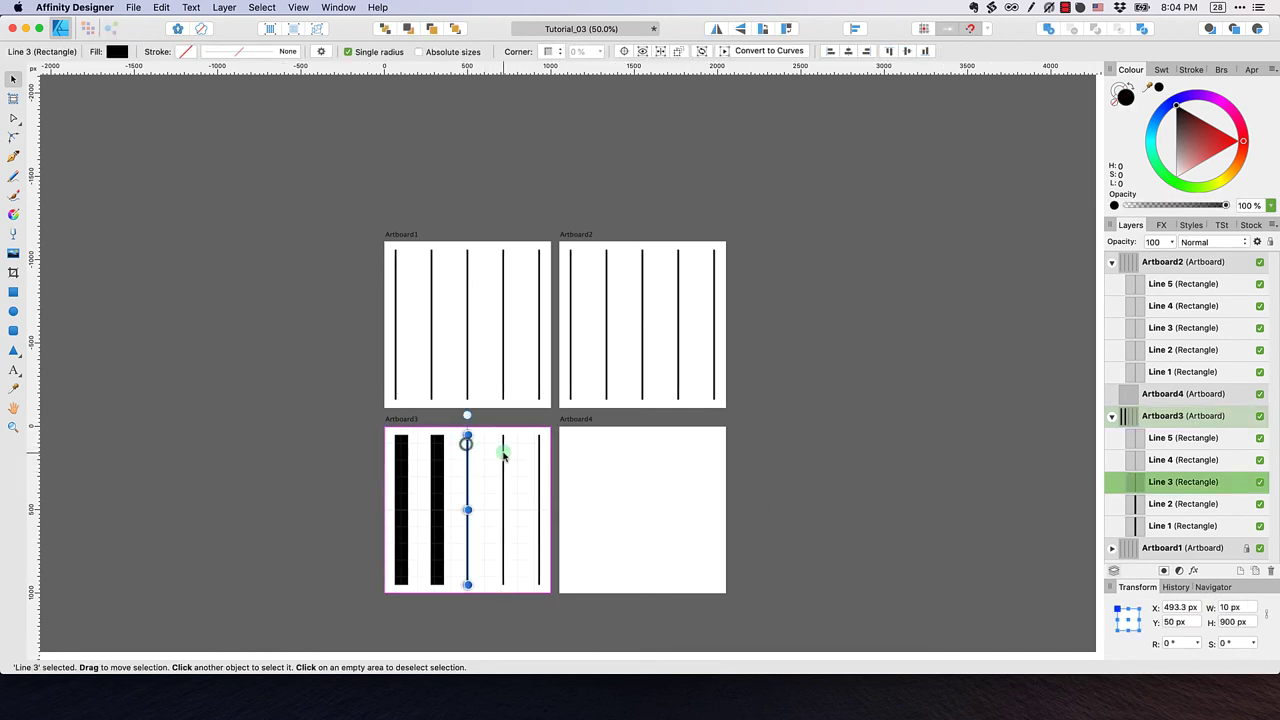
shift+click(503, 455)
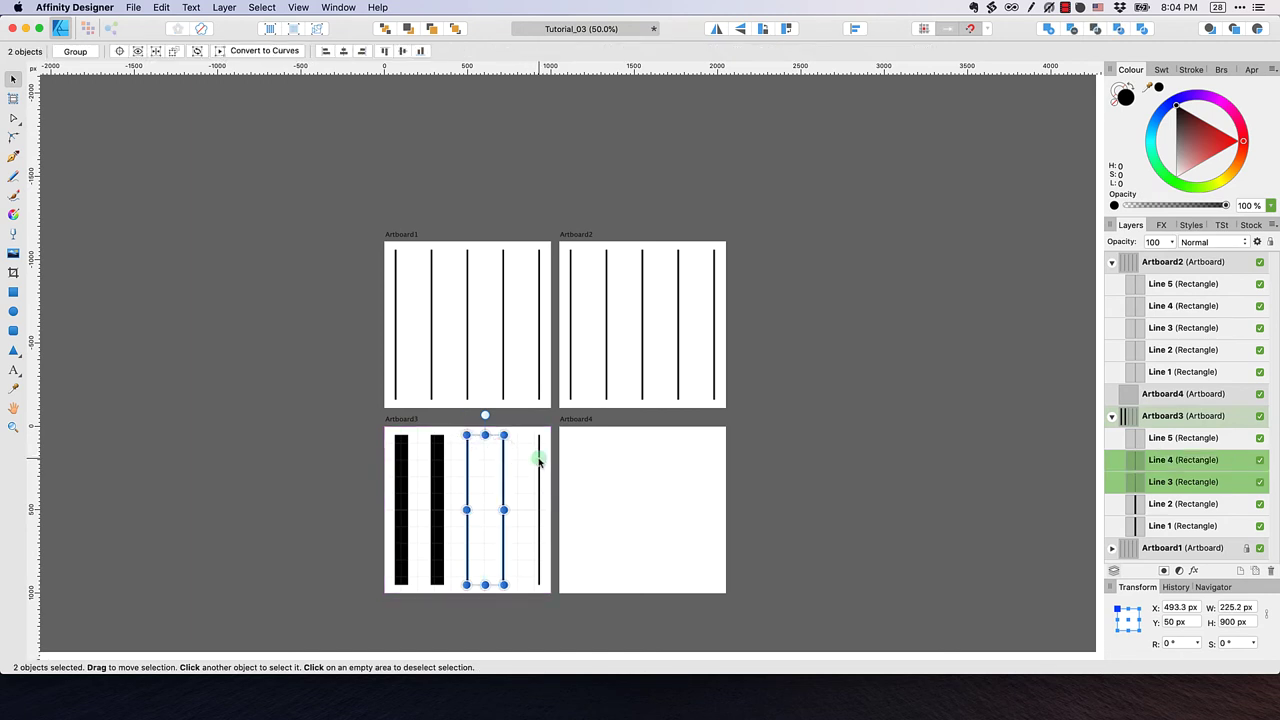
shift+click(539, 461)
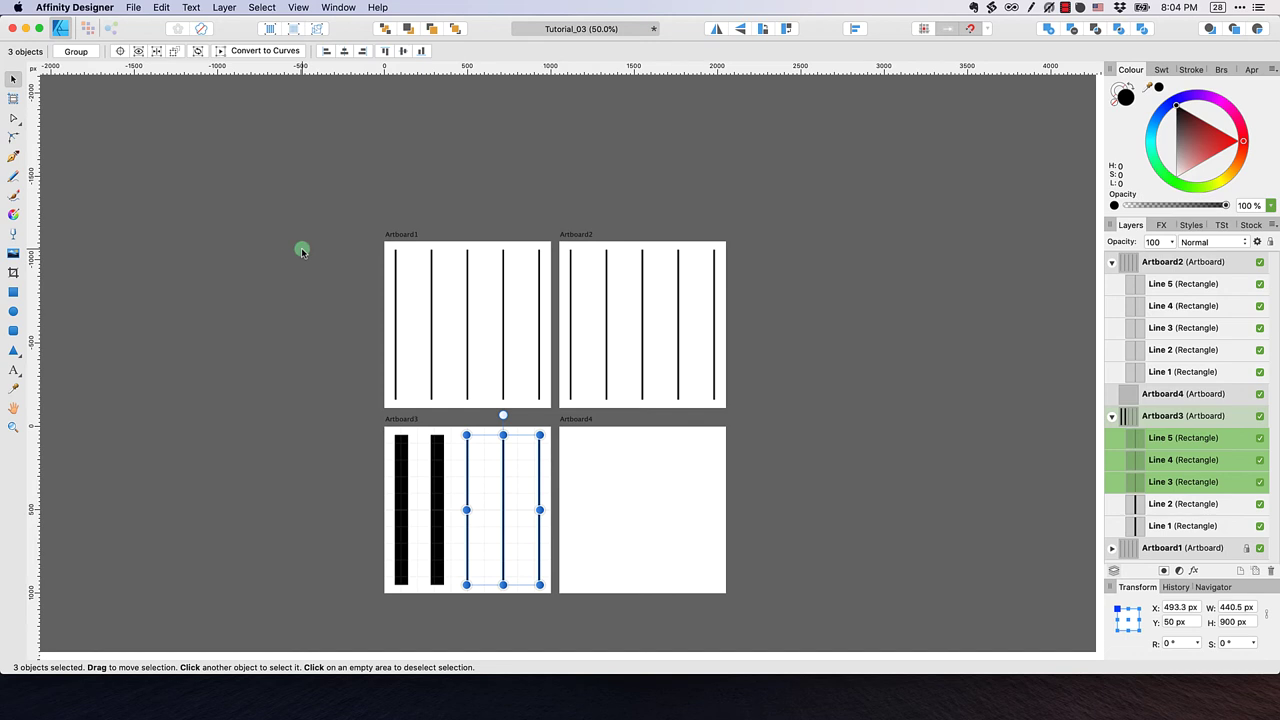
click(176, 52)
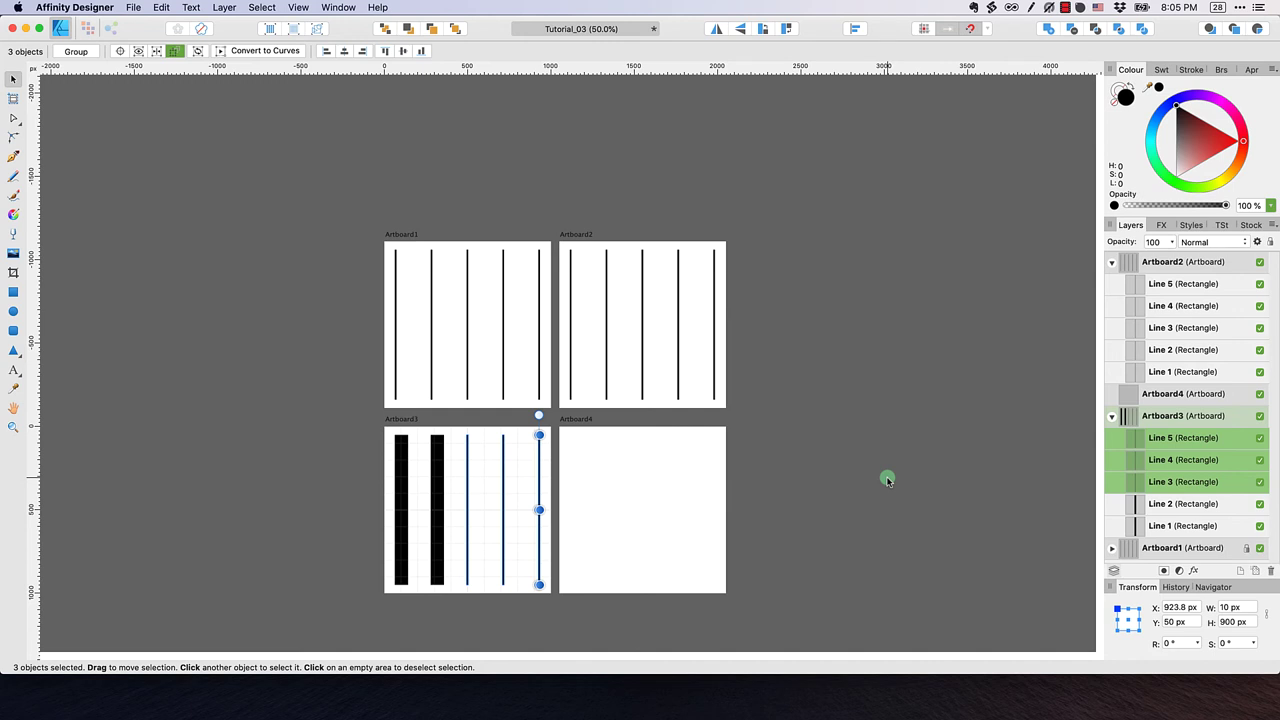
click(1225, 607)
text(80)
key(Return)
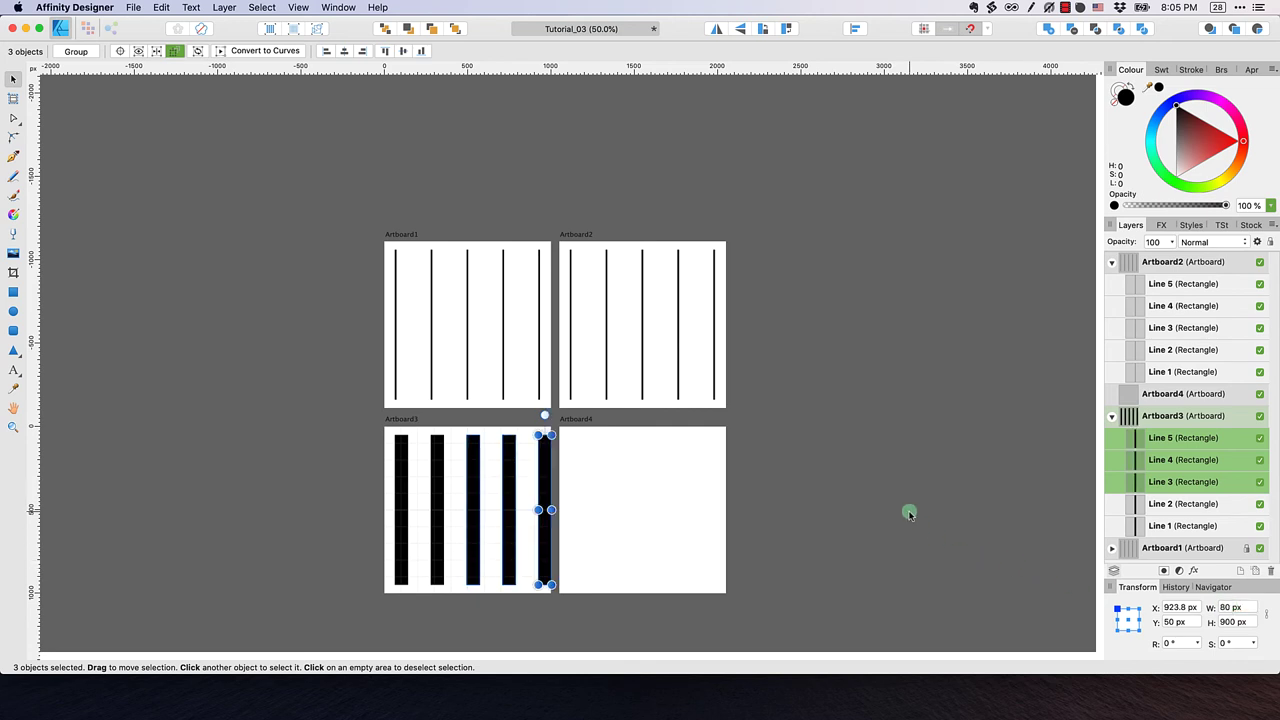
click(909, 512)
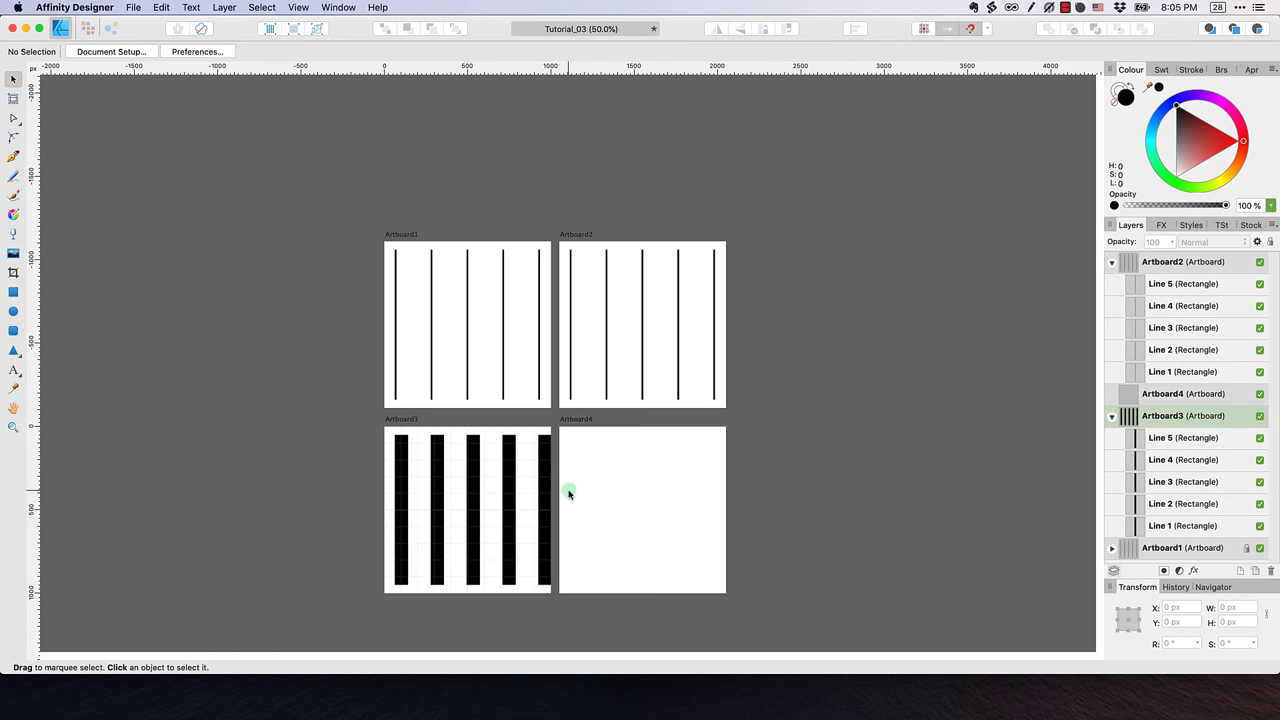
Move Line 5 on Artboard3 inward to about X 874 px, keeping its vertical position, and clear the selection
drag(545, 497, 537, 498)
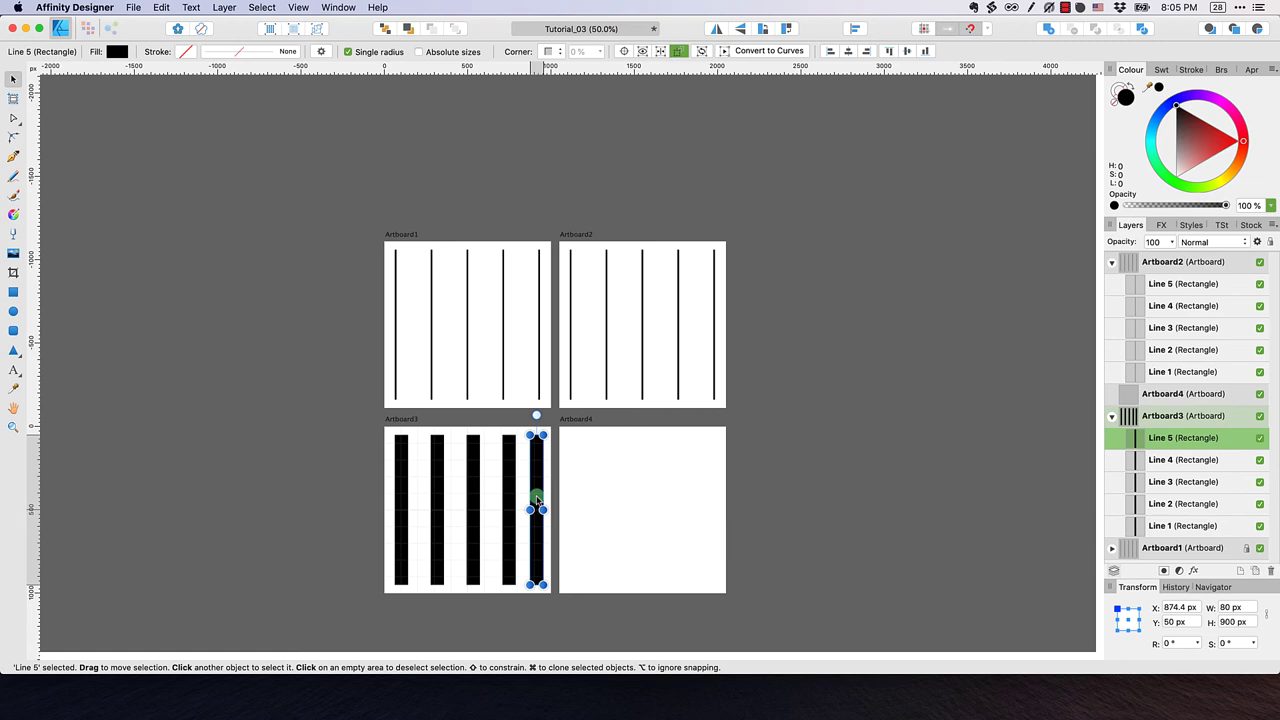
click(400, 455)
click(290, 419)
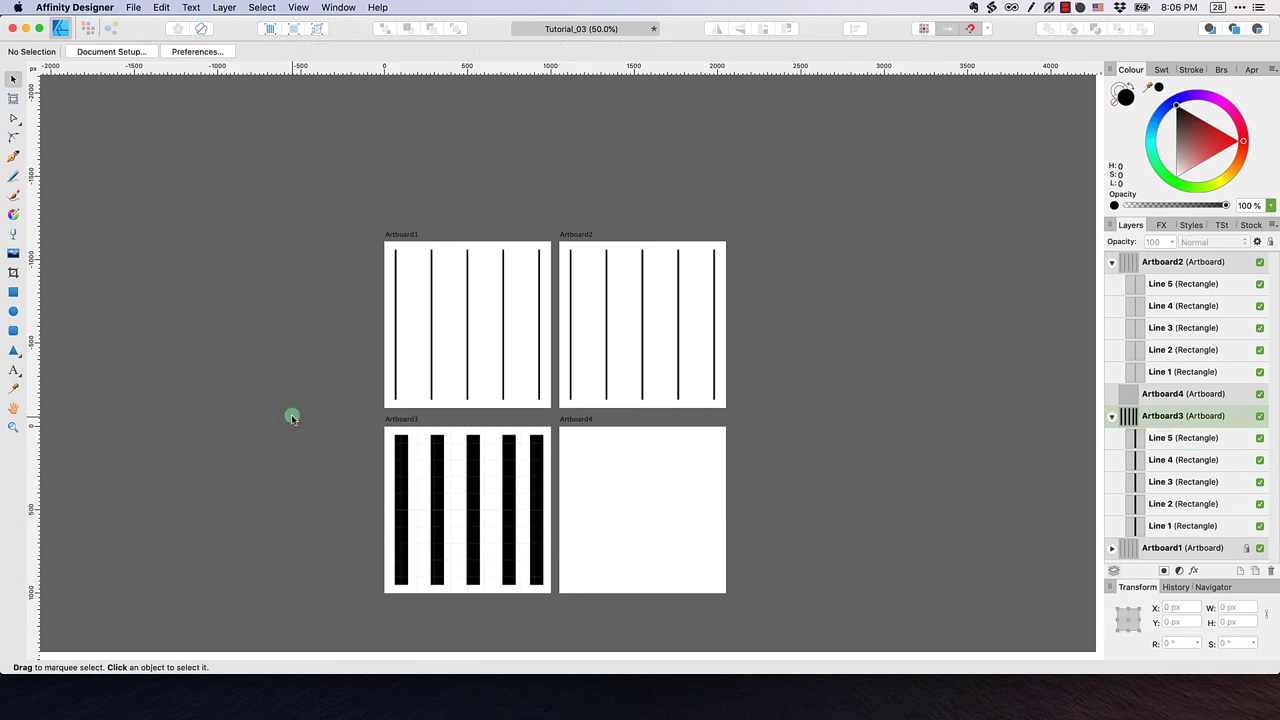
Turn off separate transformation of selected objects for the bars on Artboard3, comparing the selection of Line 1 and Line 2
click(406, 421)
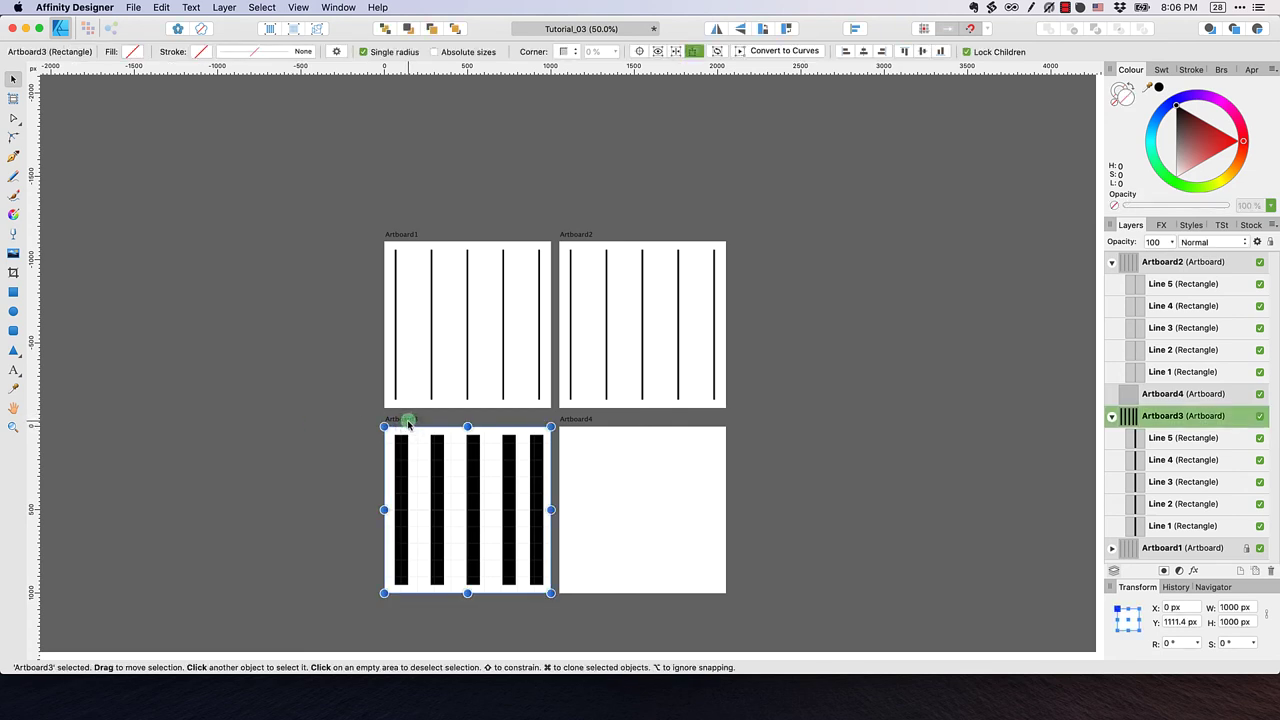
key(super+1)
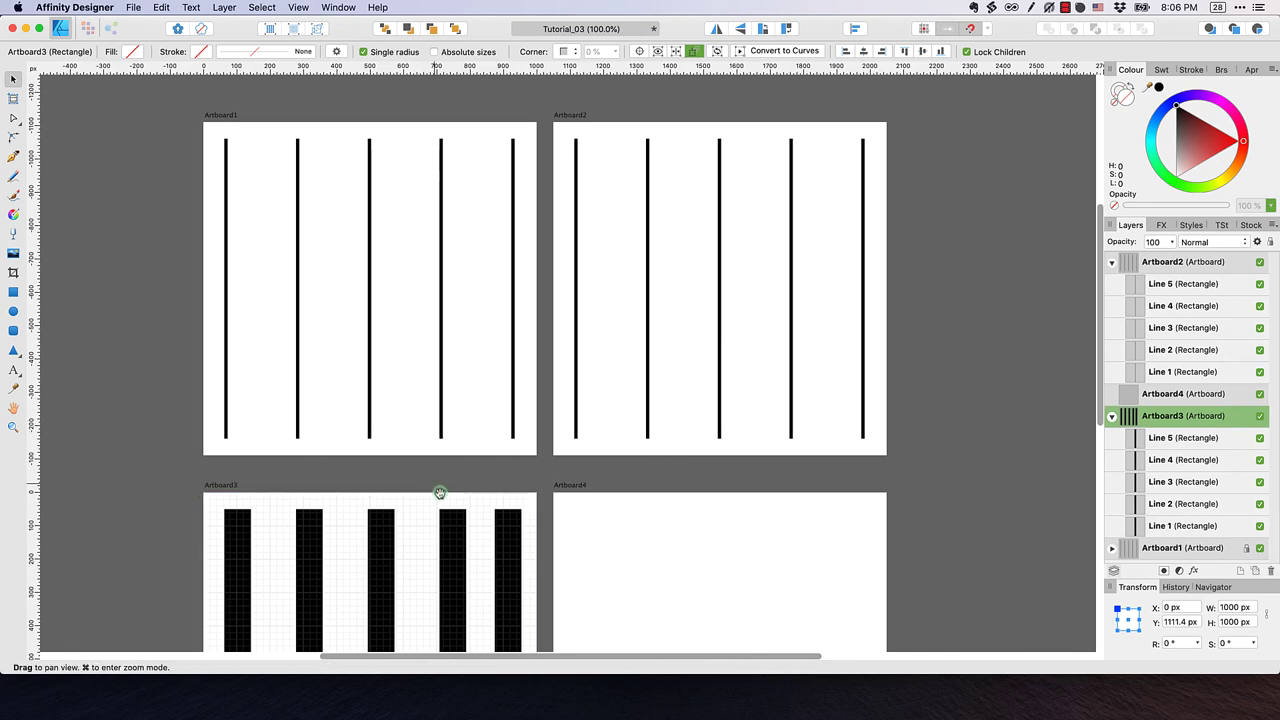
drag(446, 483, 614, 197)
key(super+plus)
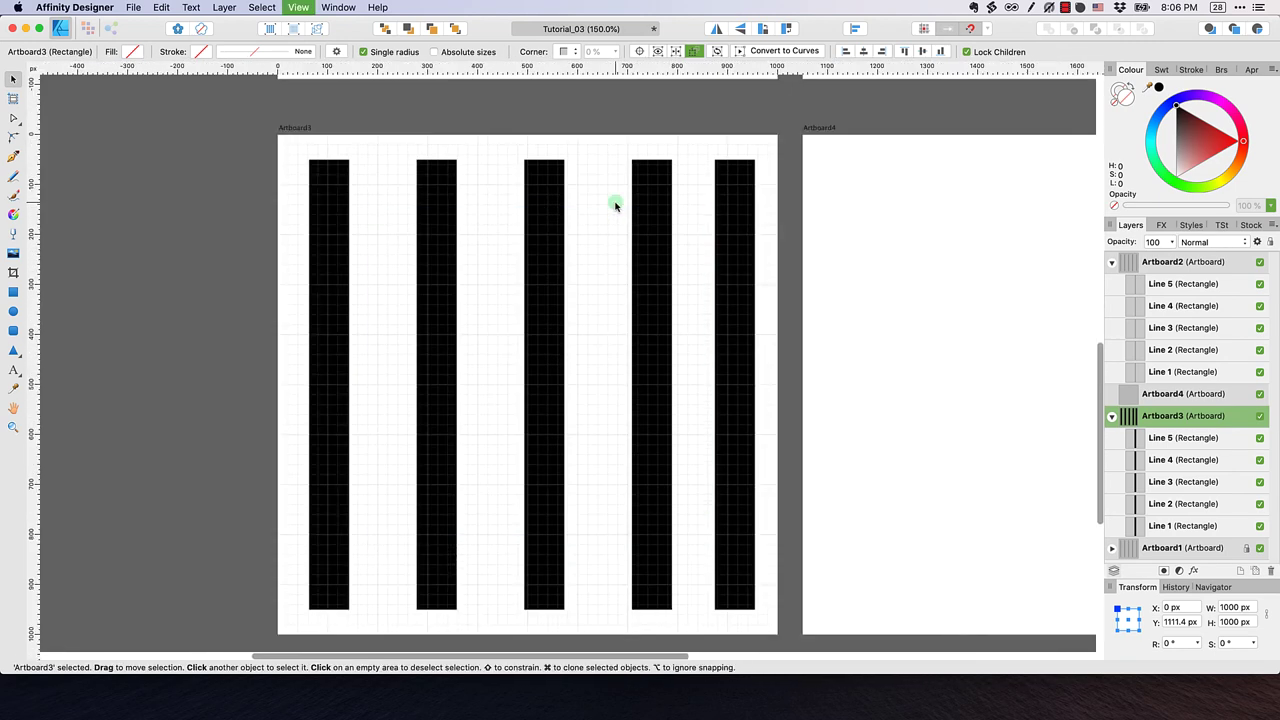
click(215, 239)
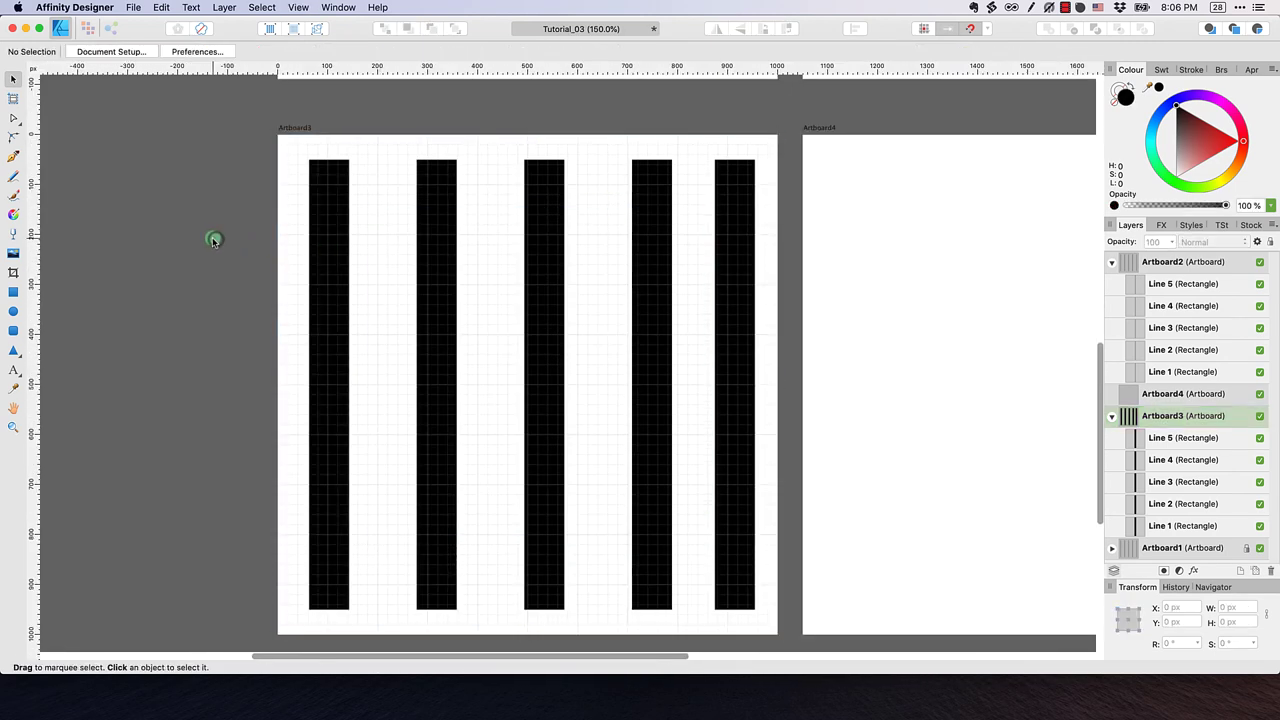
click(342, 213)
shift+click(440, 217)
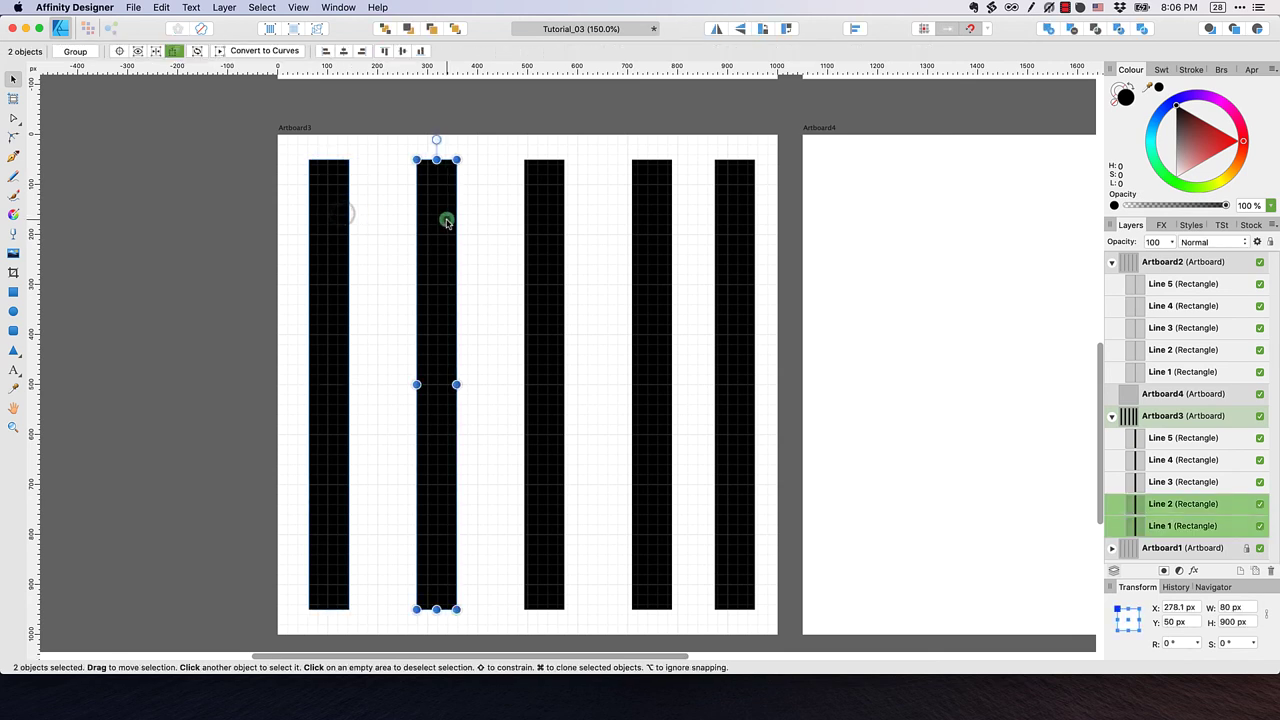
drag(258, 153, 771, 623)
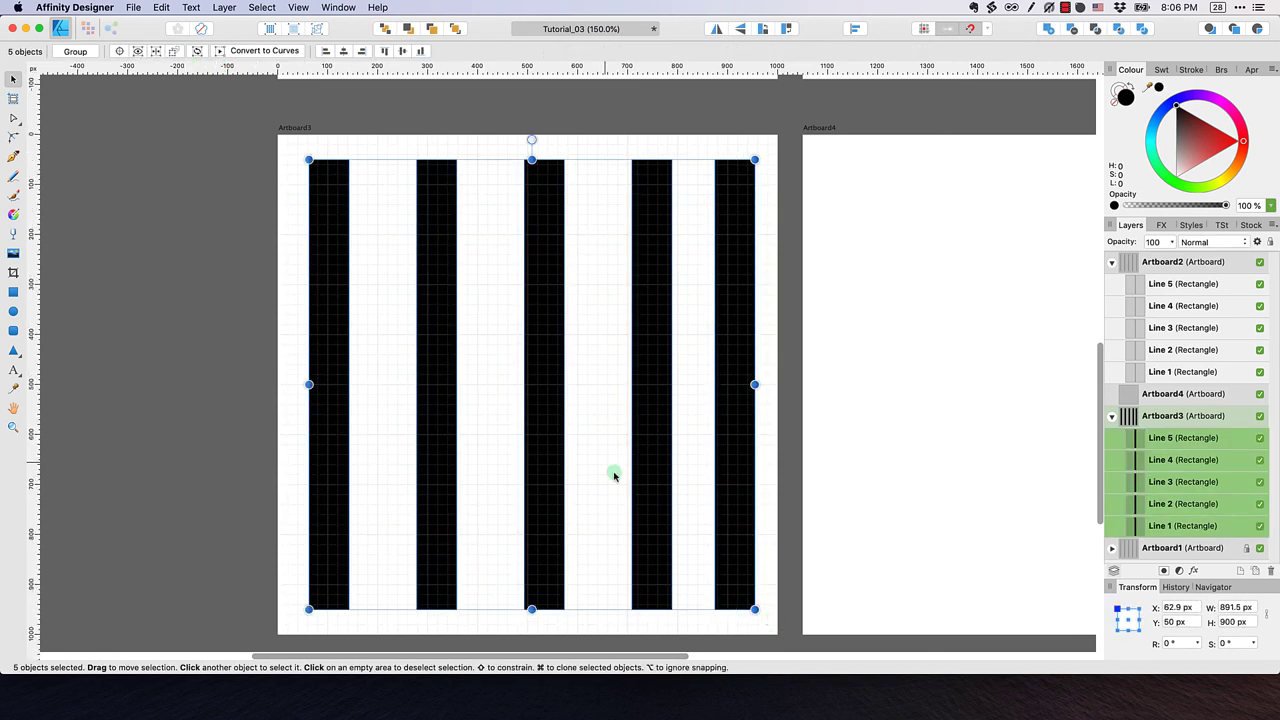
click(230, 171)
click(334, 170)
shift+click(437, 211)
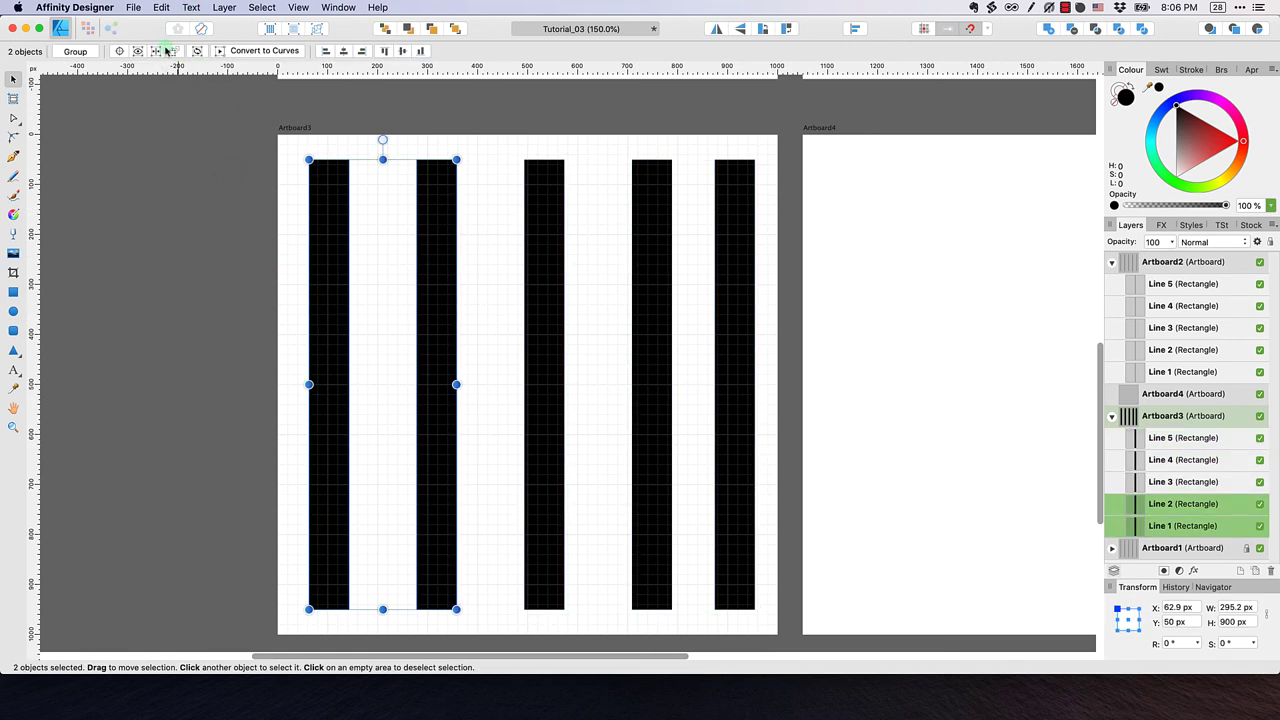
Distribute all five bars on Artboard3 with equal horizontal spacing between the outer two, and clear the selection
drag(208, 143, 768, 617)
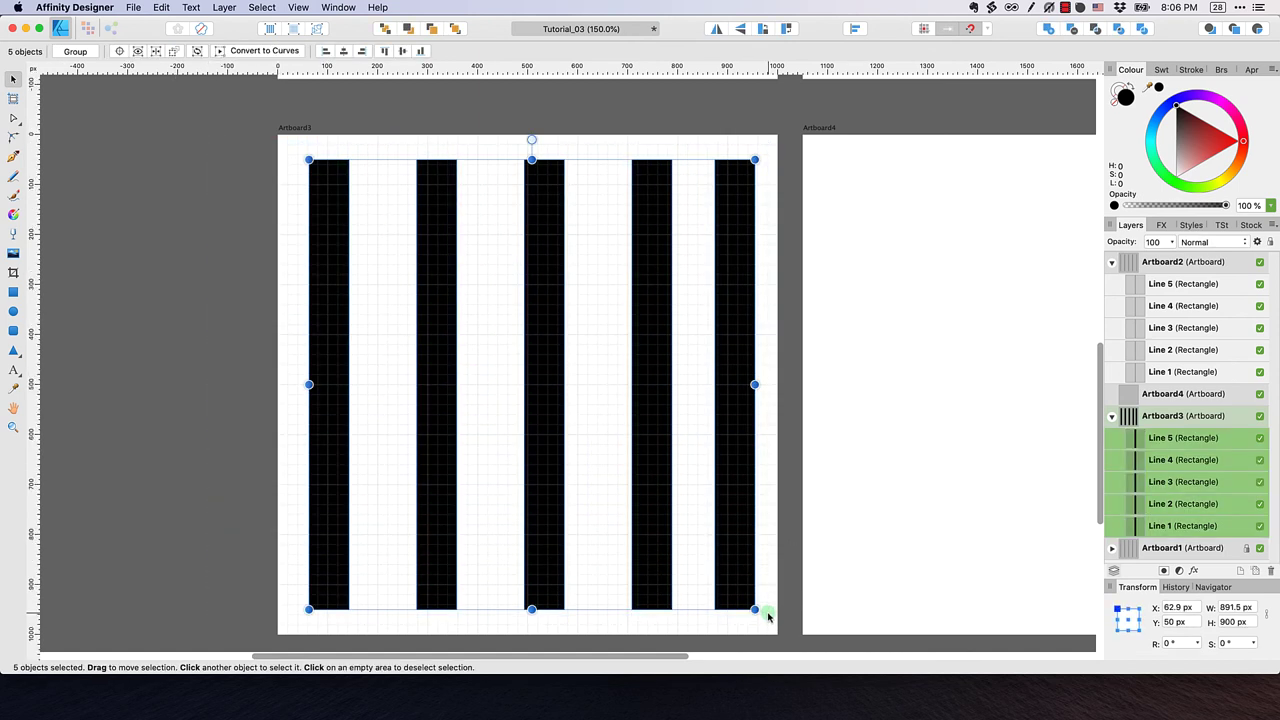
click(224, 8)
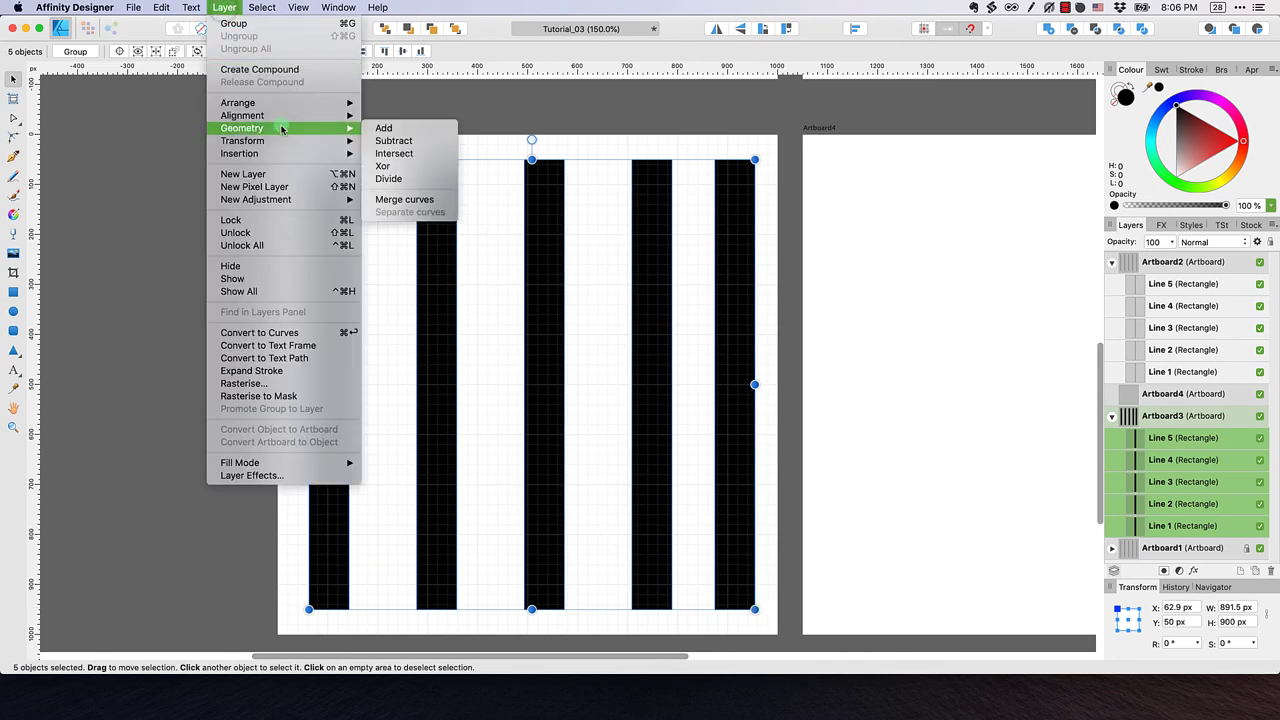
mouse_move(300, 115)
click(432, 241)
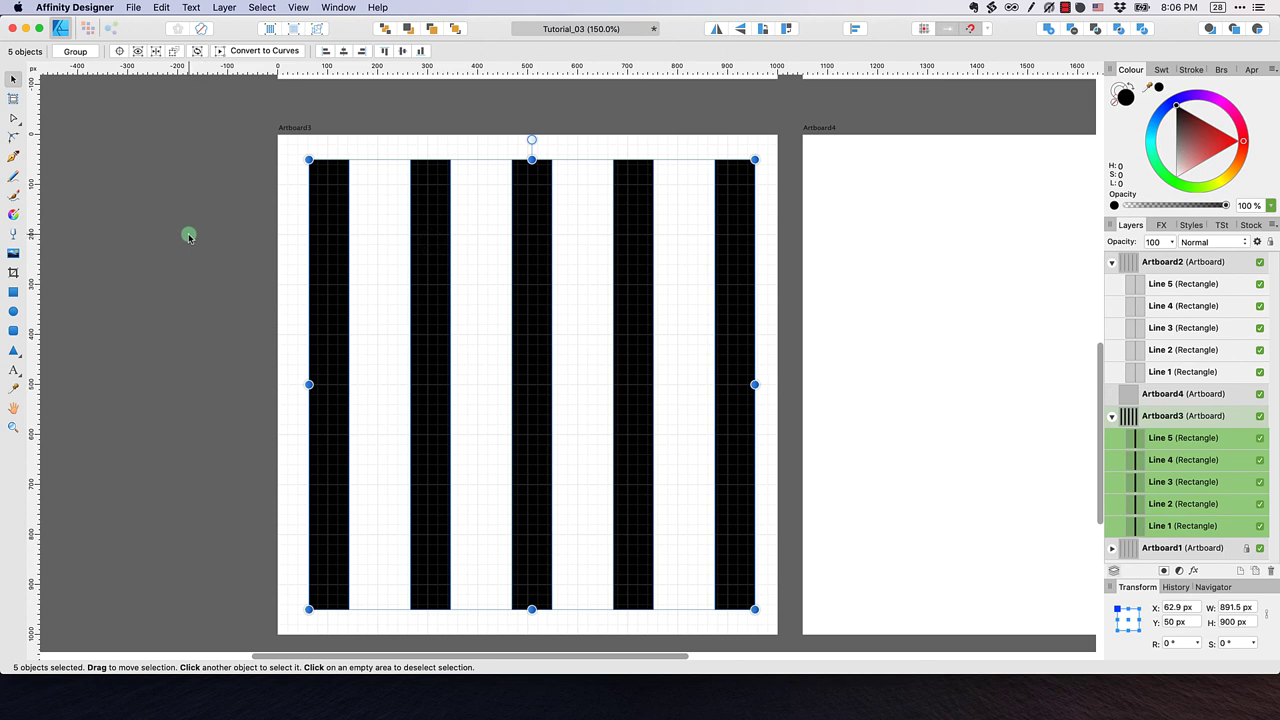
click(188, 236)
Copy the five bars from Artboard3 and paste them into Artboard4, then clear the selection
key(super+minus)
key(super+minus)
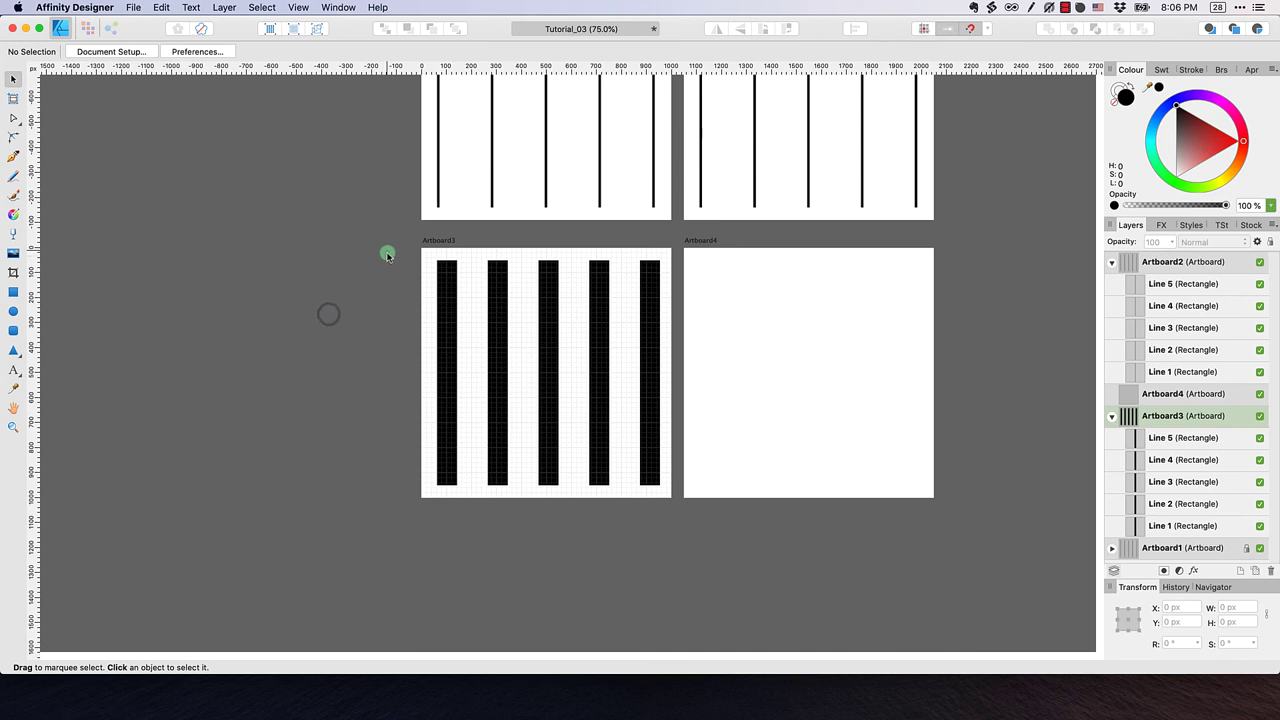
drag(387, 252, 665, 488)
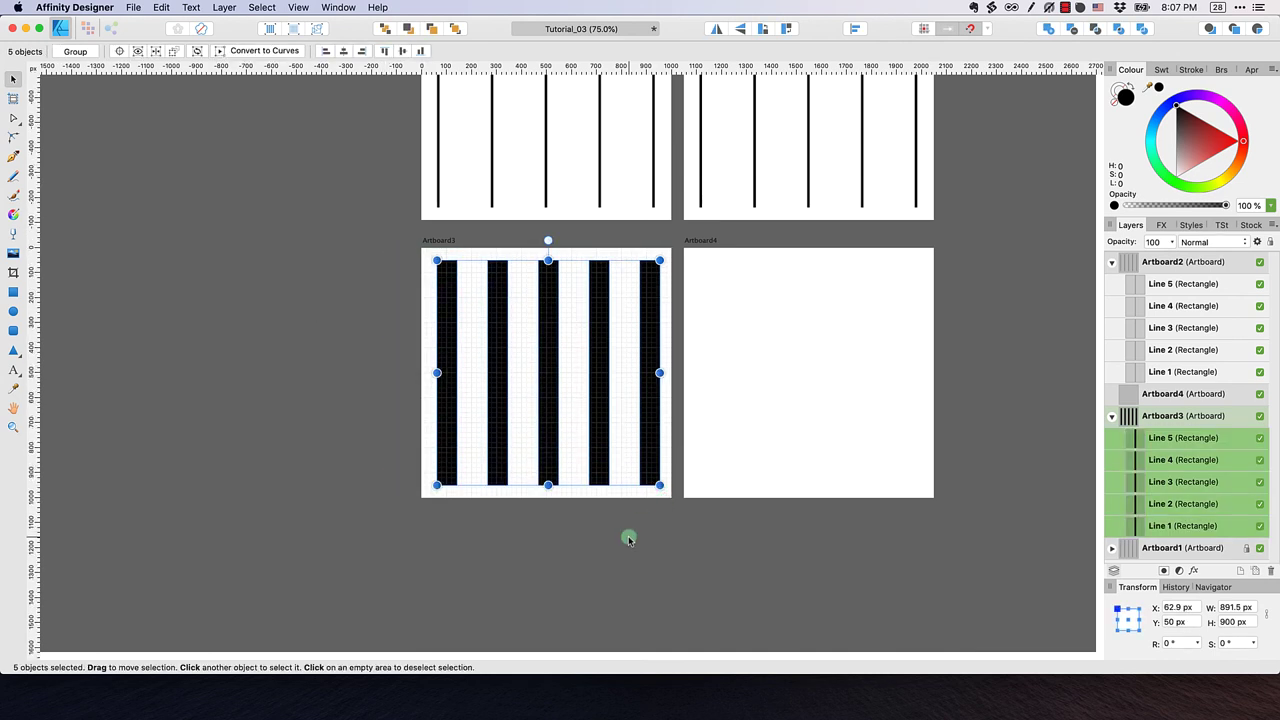
click(161, 7)
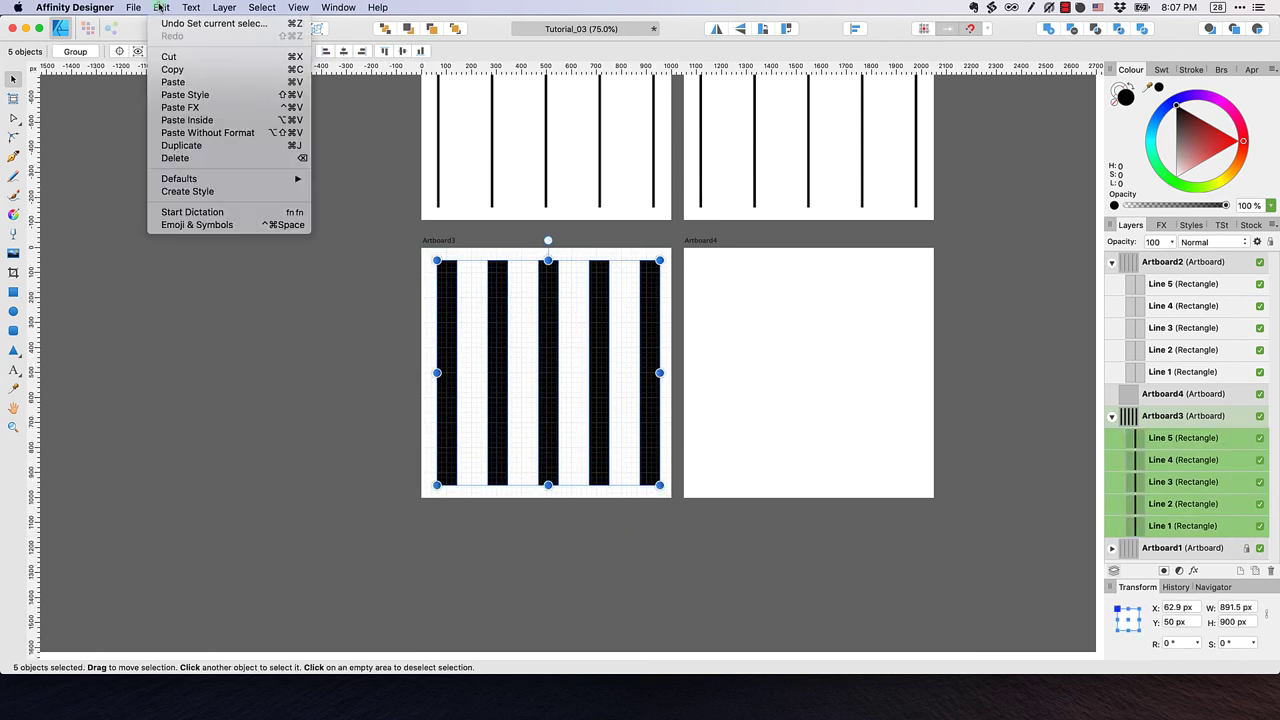
click(182, 70)
click(779, 284)
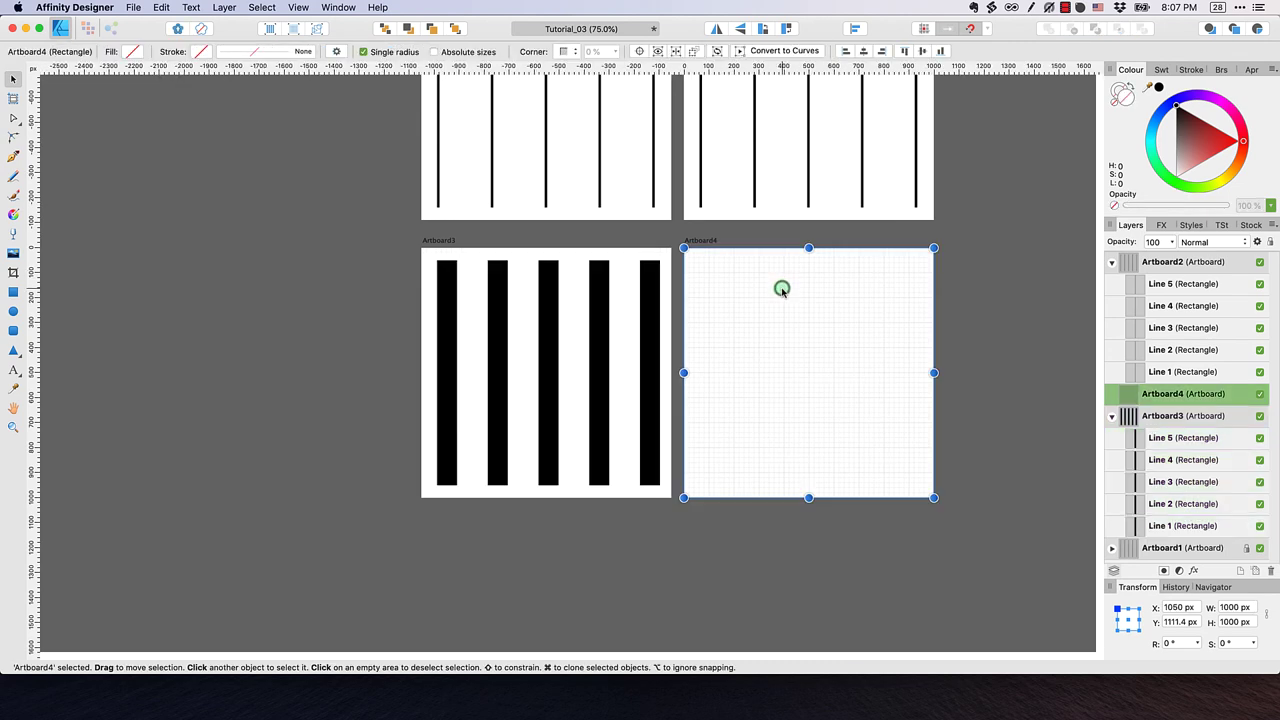
click(168, 7)
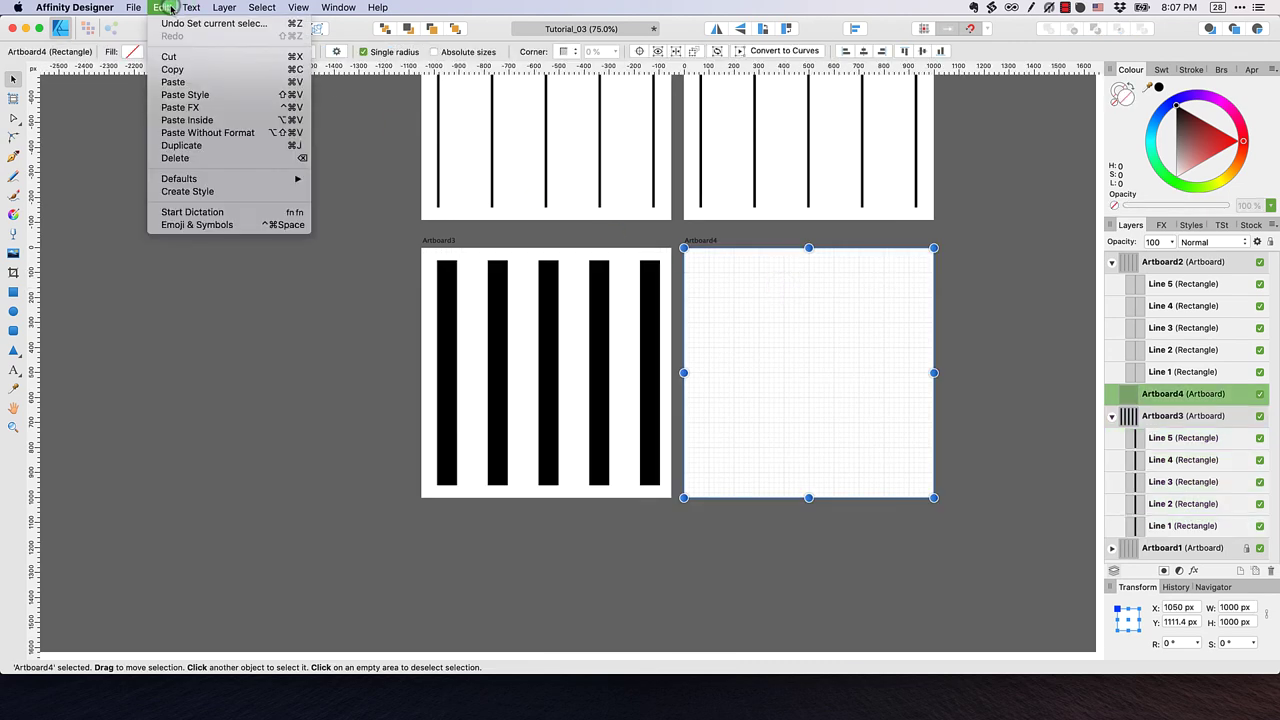
click(175, 82)
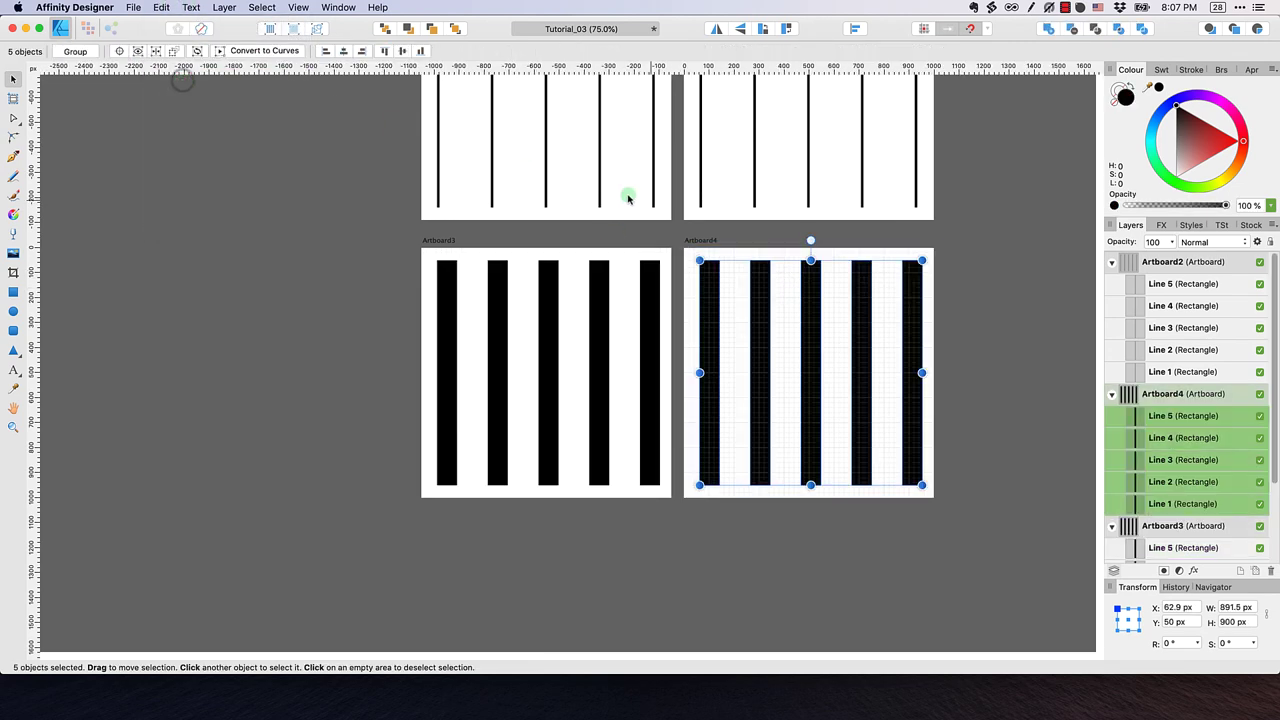
click(987, 305)
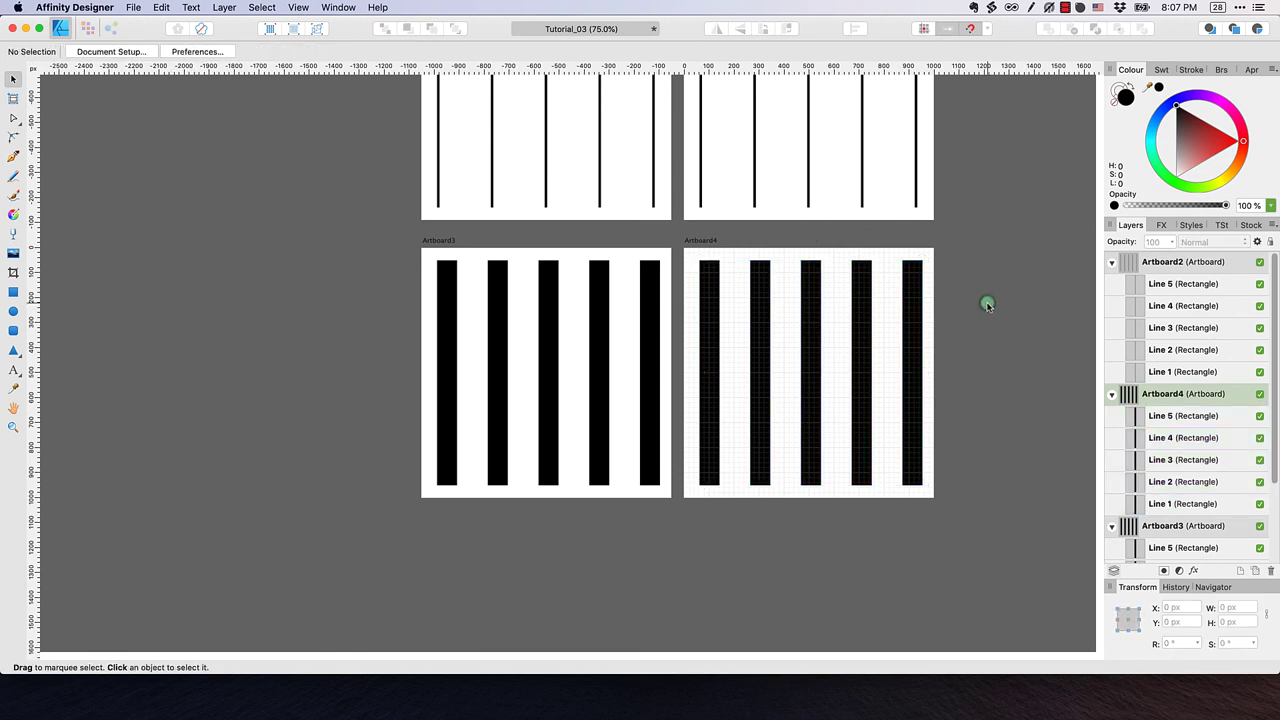
Collapse the layer contents of Artboard2, Artboard4 and Artboard3, and fit all four artboards in view
click(1111, 262)
click(1111, 285)
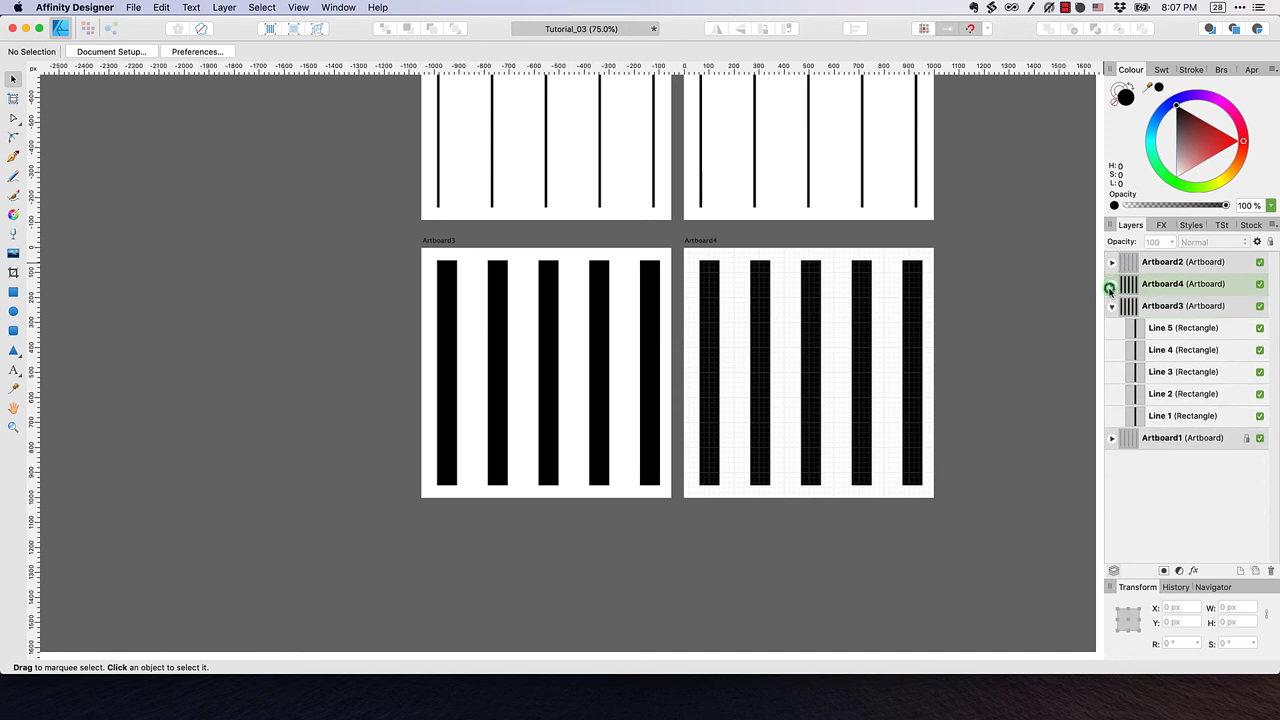
click(1111, 306)
click(1036, 310)
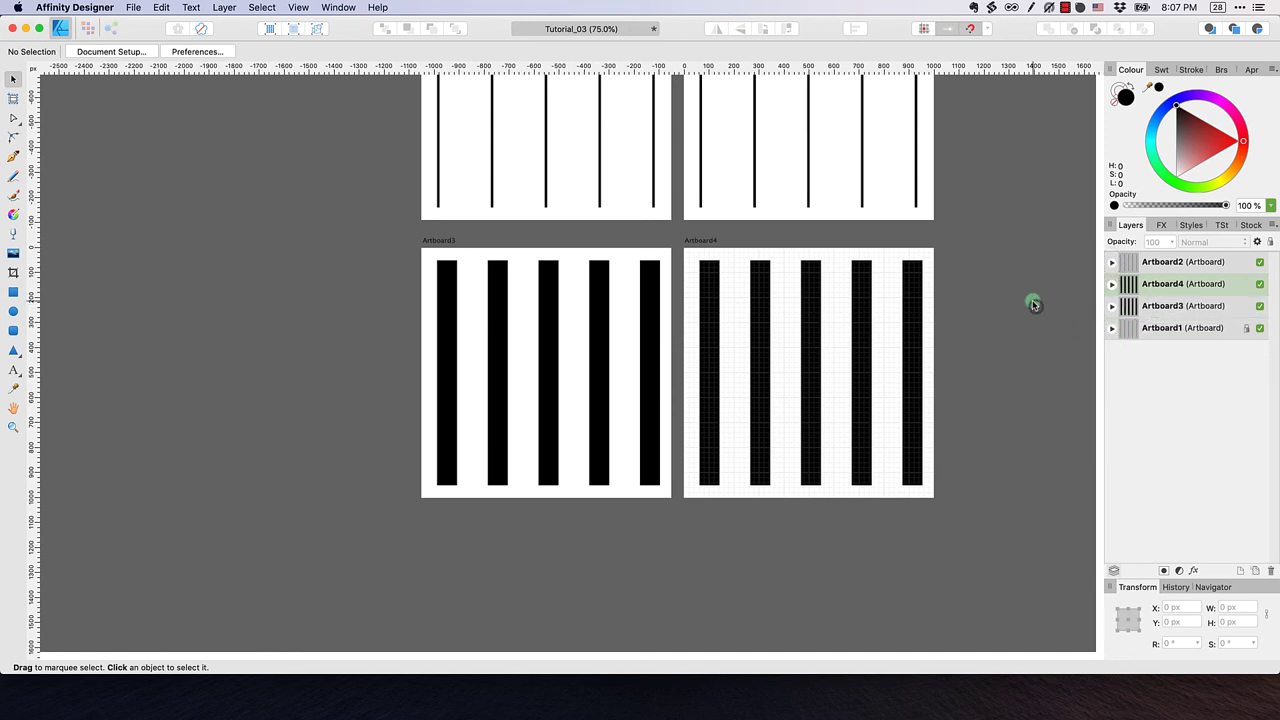
key(super+0)
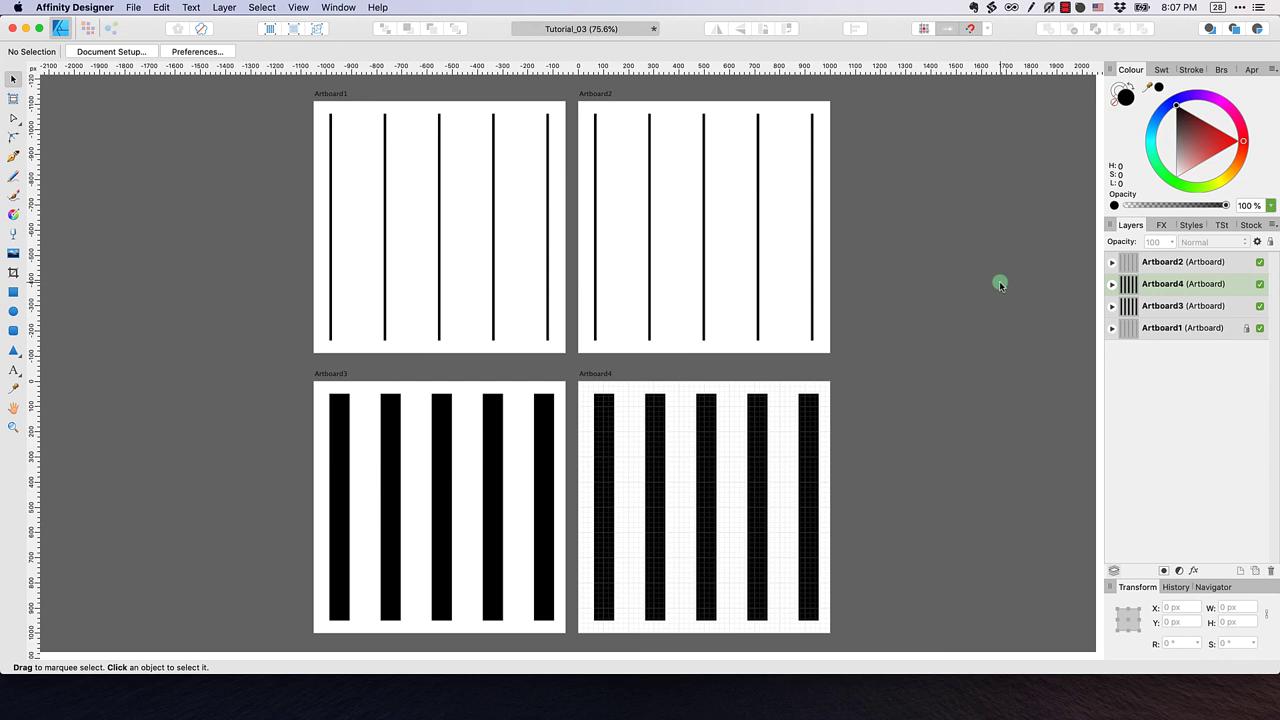
Unlock Artboard1 and move it to the top of the layer order, above Artboard2
click(1168, 284)
click(1168, 264)
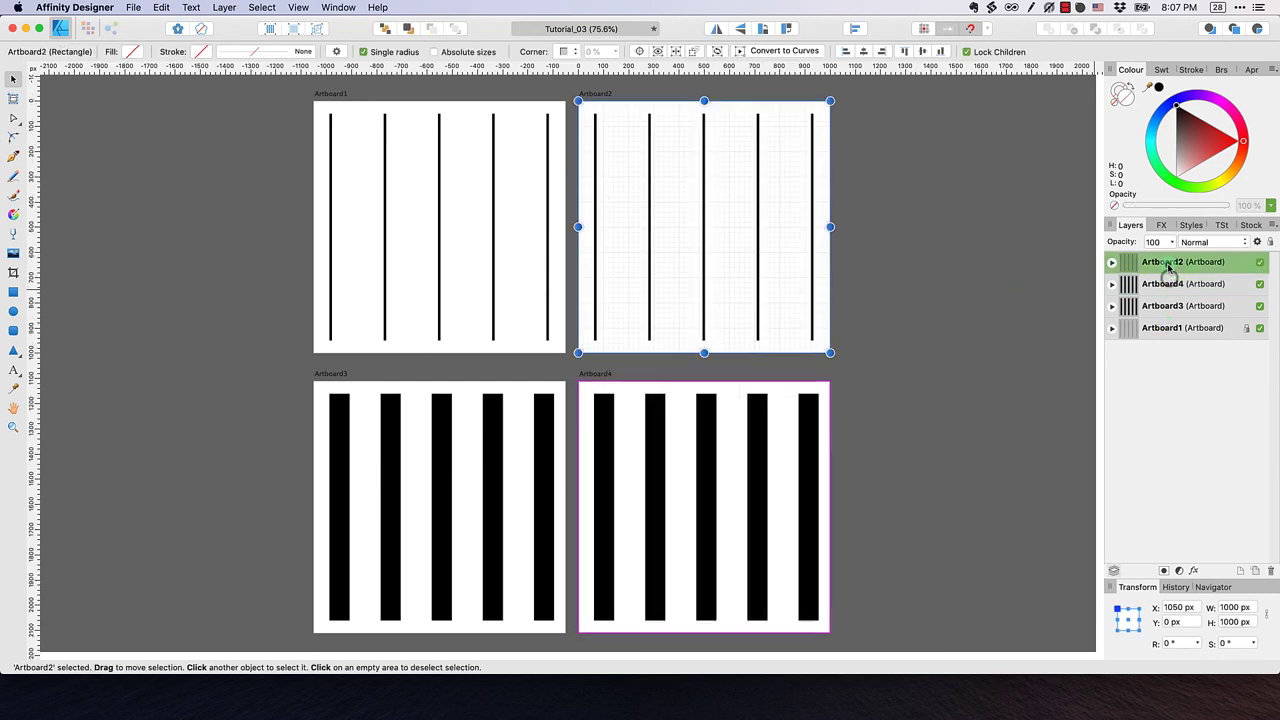
click(1168, 284)
click(1168, 306)
click(1168, 328)
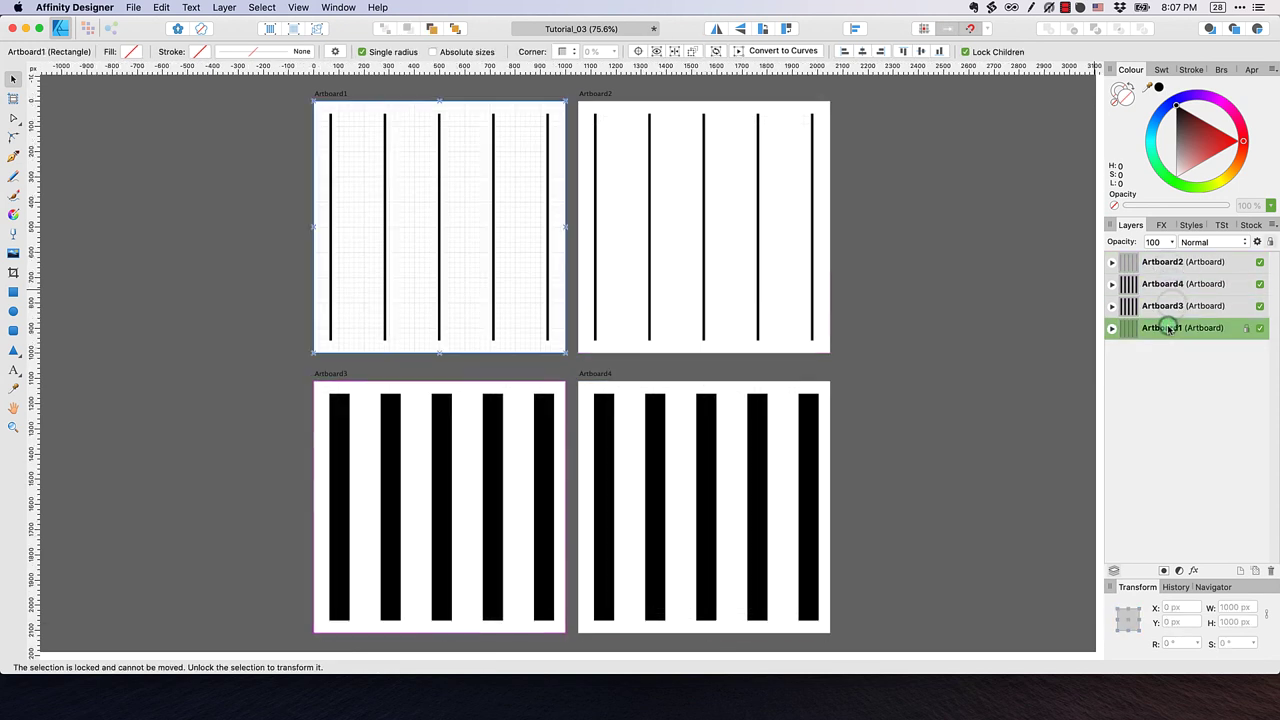
click(1247, 332)
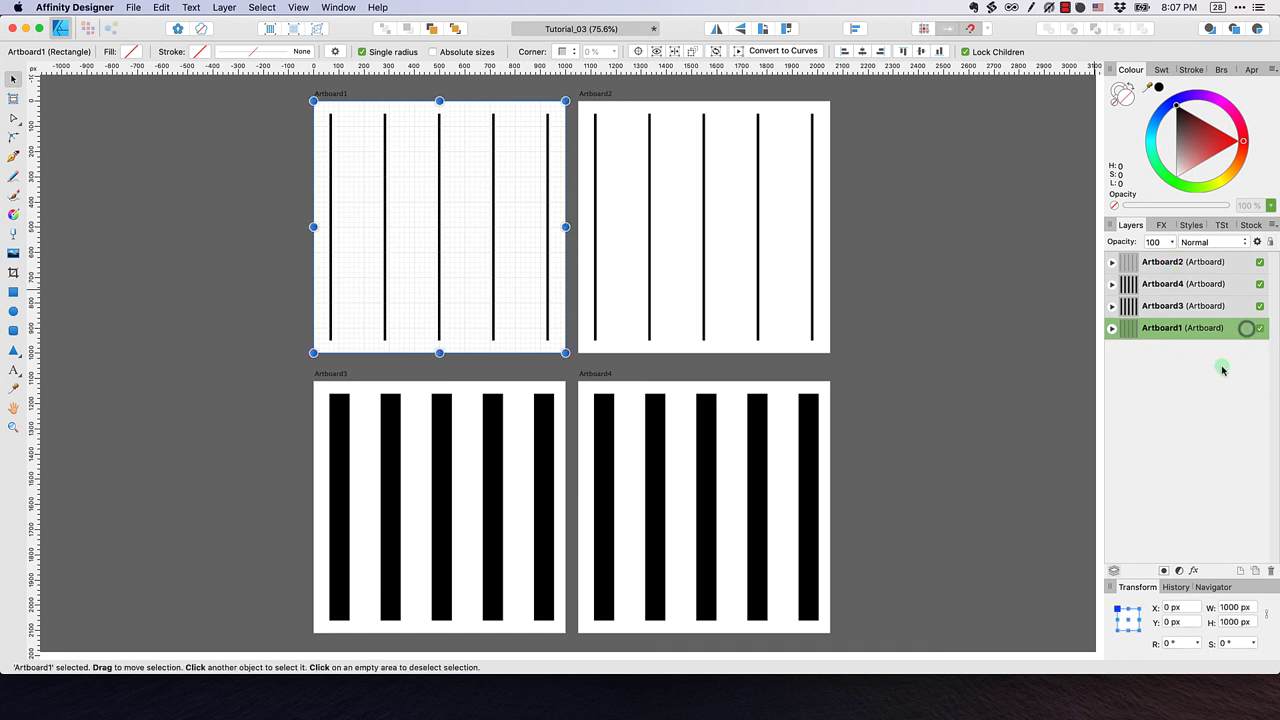
drag(1162, 332, 1159, 258)
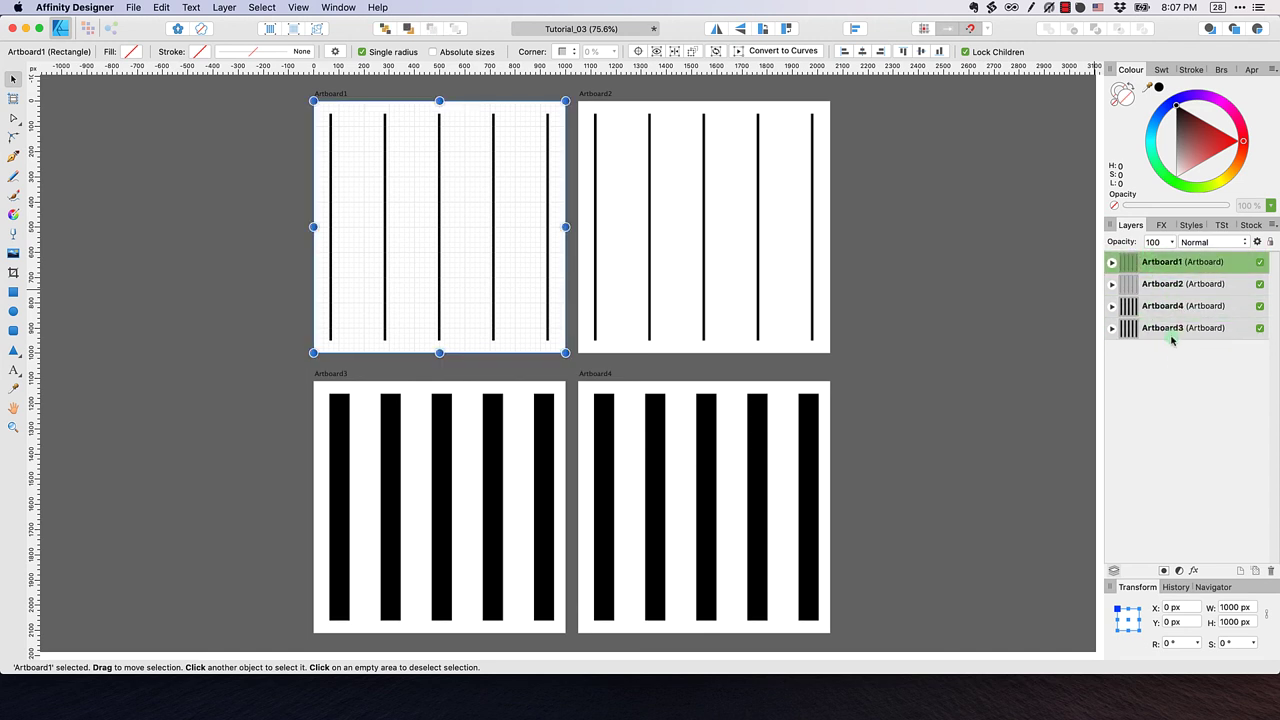
Move Artboard3 above Artboard4 in the layer order, and select Artboard4
click(1167, 328)
drag(1168, 329, 1133, 306)
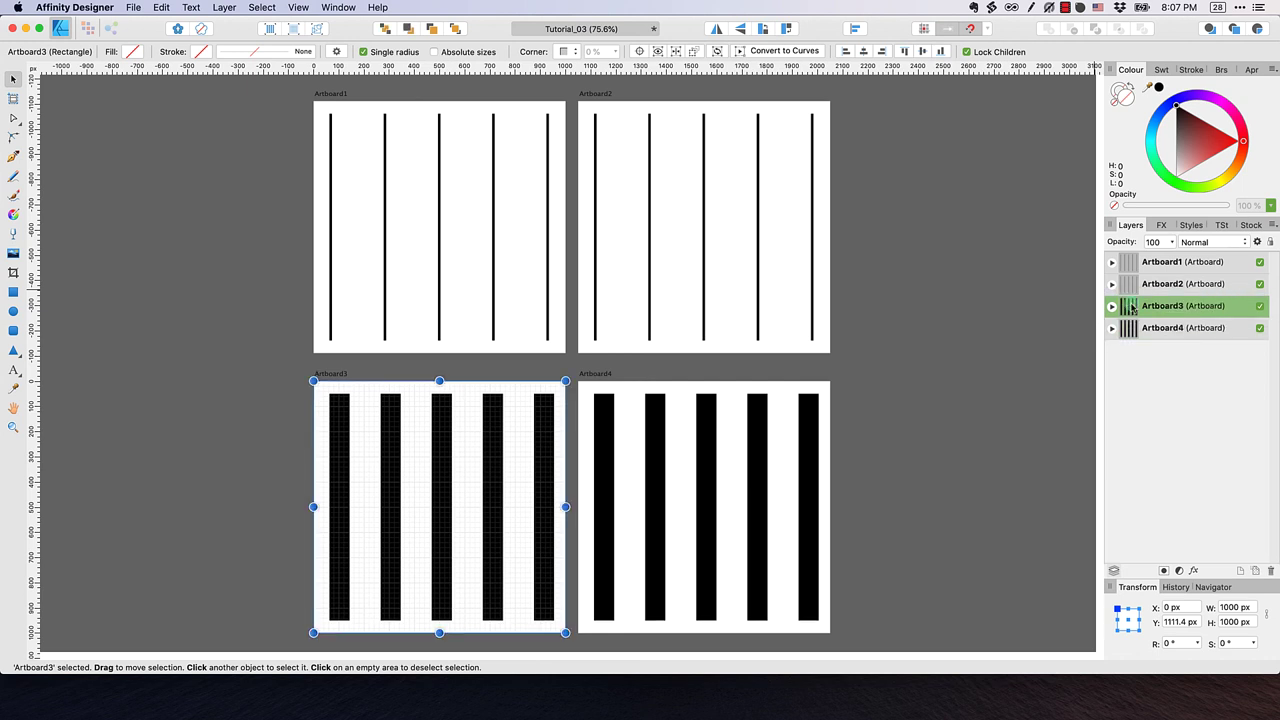
click(1192, 378)
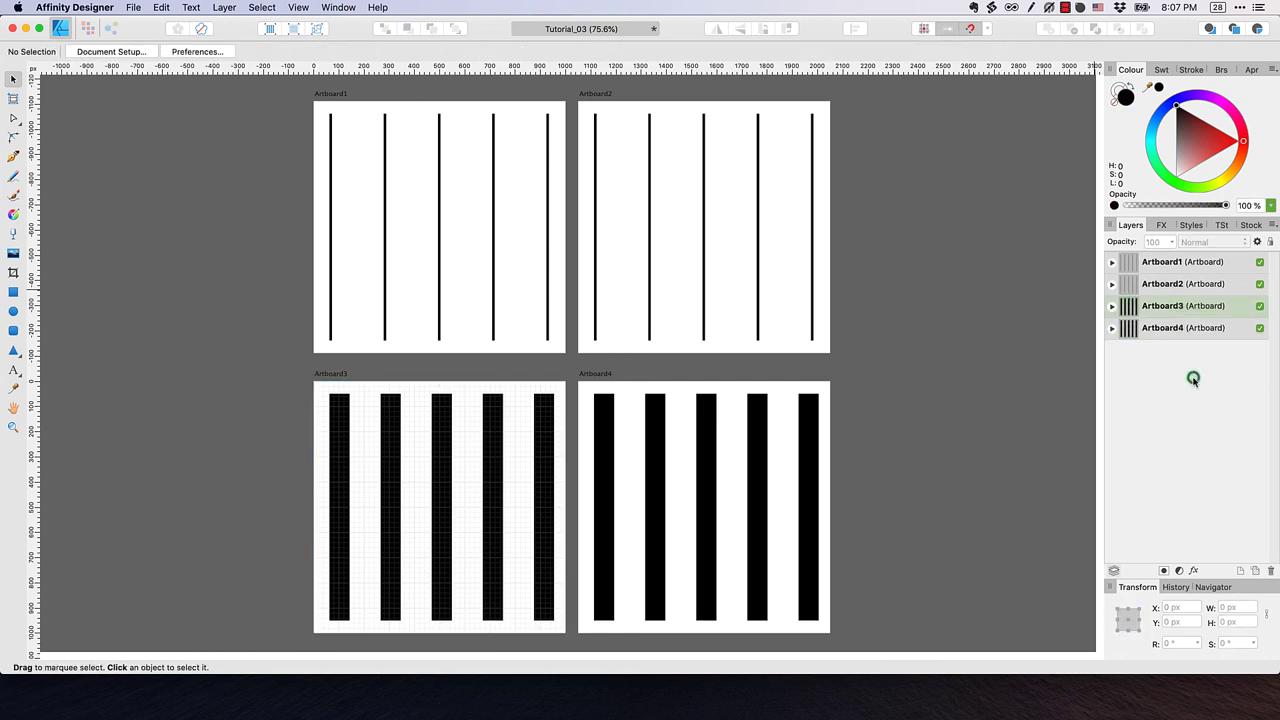
click(1157, 288)
click(1158, 331)
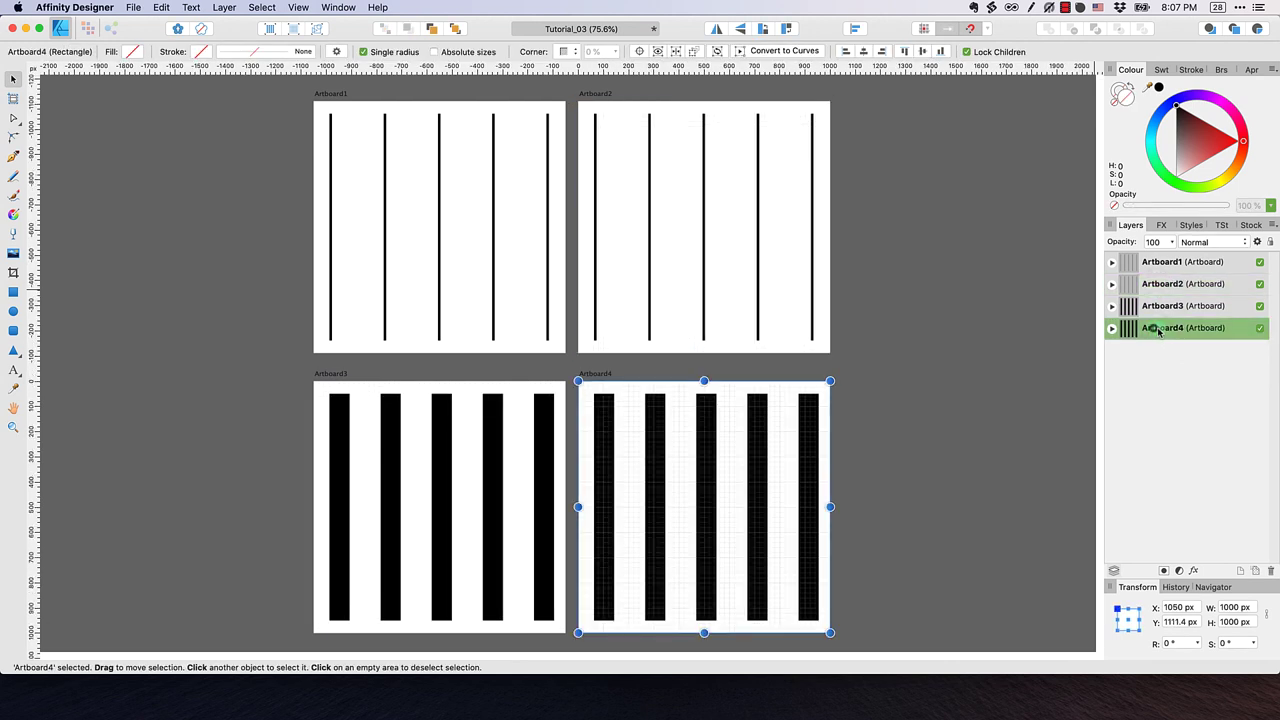
Nest Artboard4 inside Artboard3 in the layer order, and expand and collapse its contents to inspect the lines
drag(1158, 331, 1162, 310)
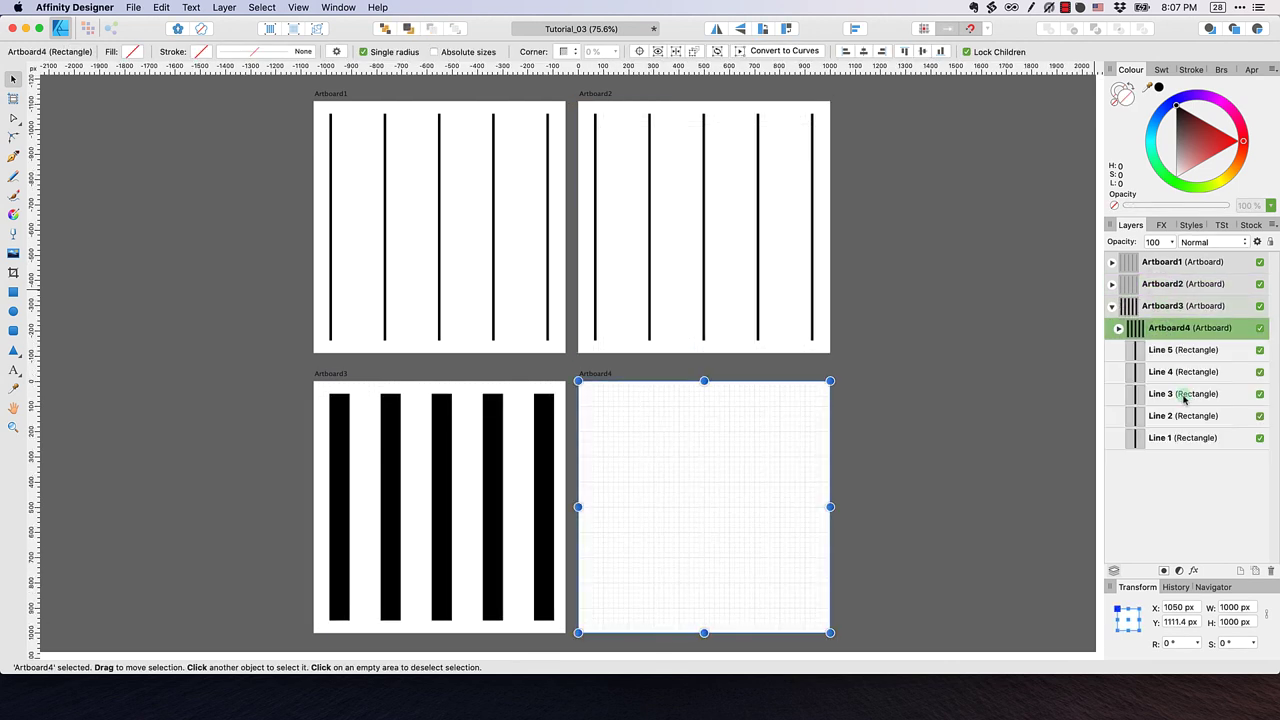
click(1117, 329)
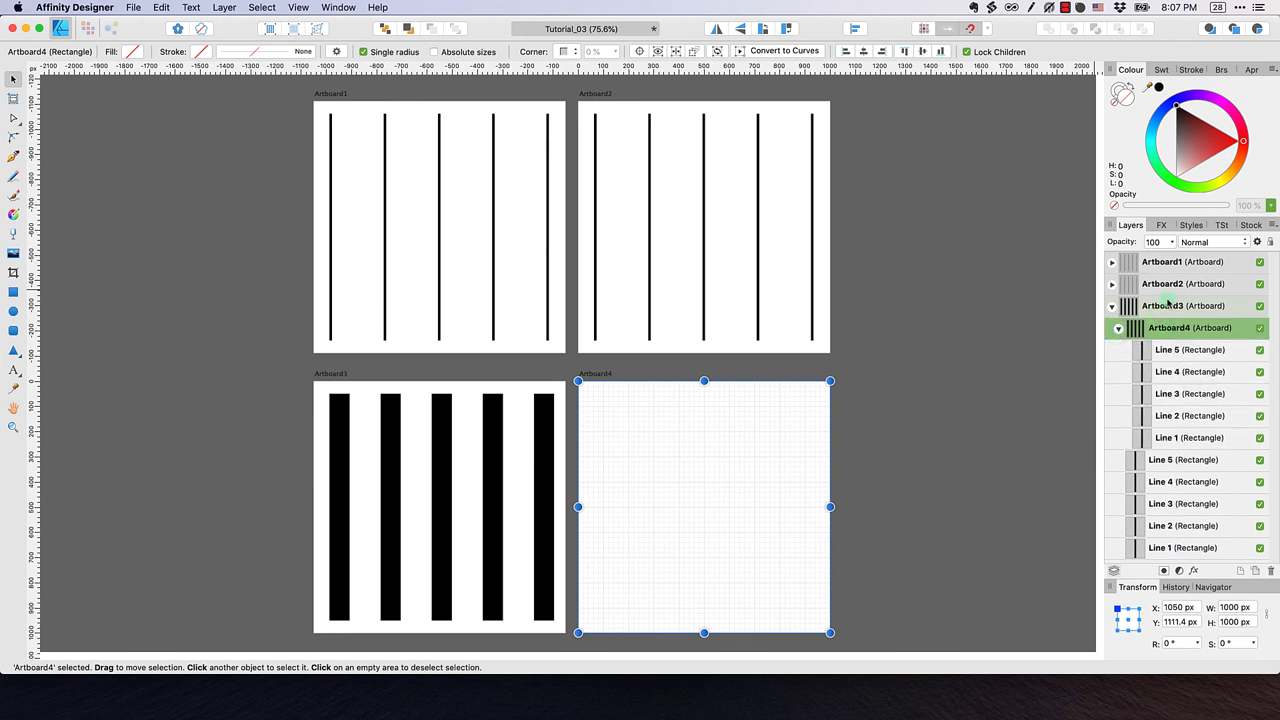
click(1118, 328)
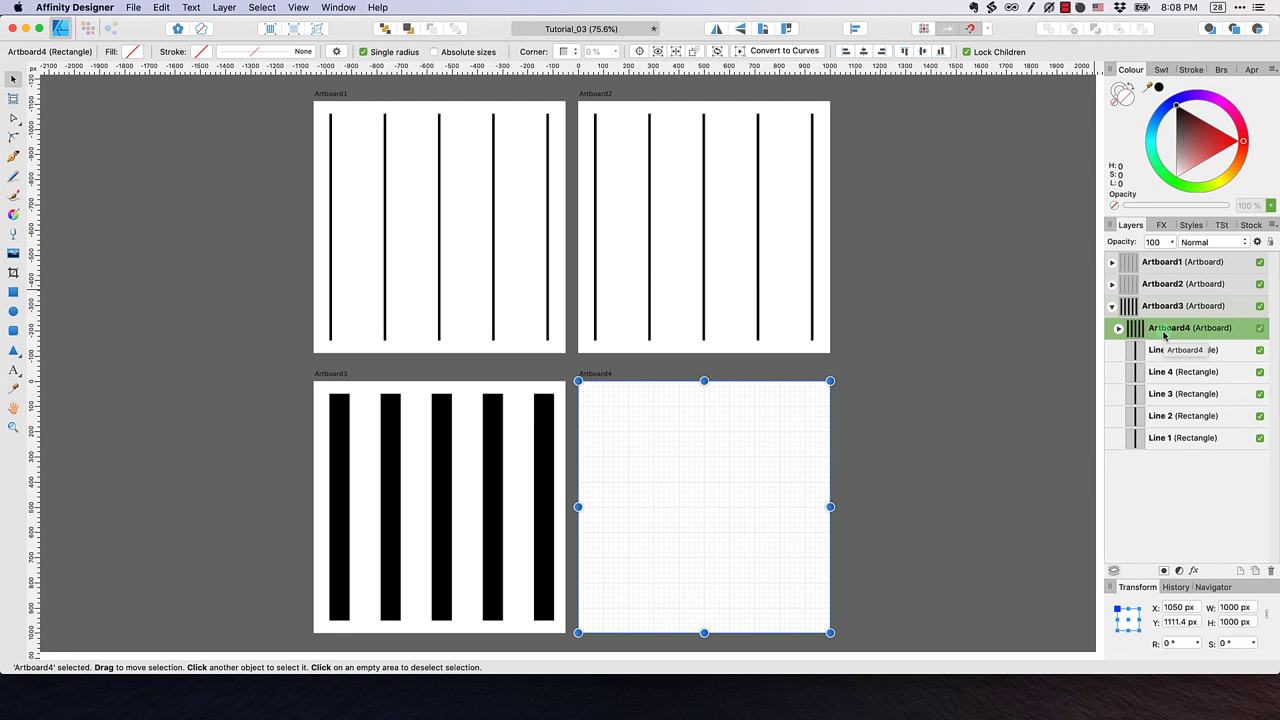
Move Artboard4 out of Artboard3 to the end of the layer order, collapse Artboard3's contents, and clear the selection
drag(1173, 333, 1136, 478)
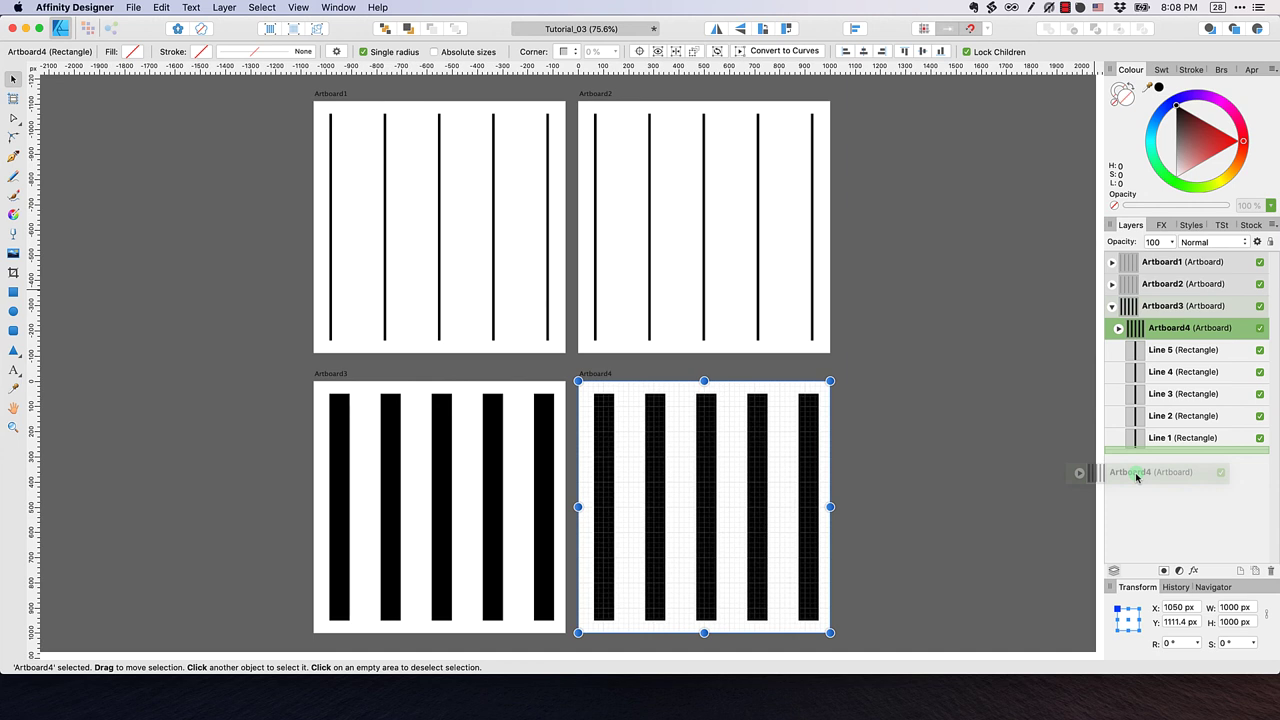
drag(1136, 478, 1137, 477)
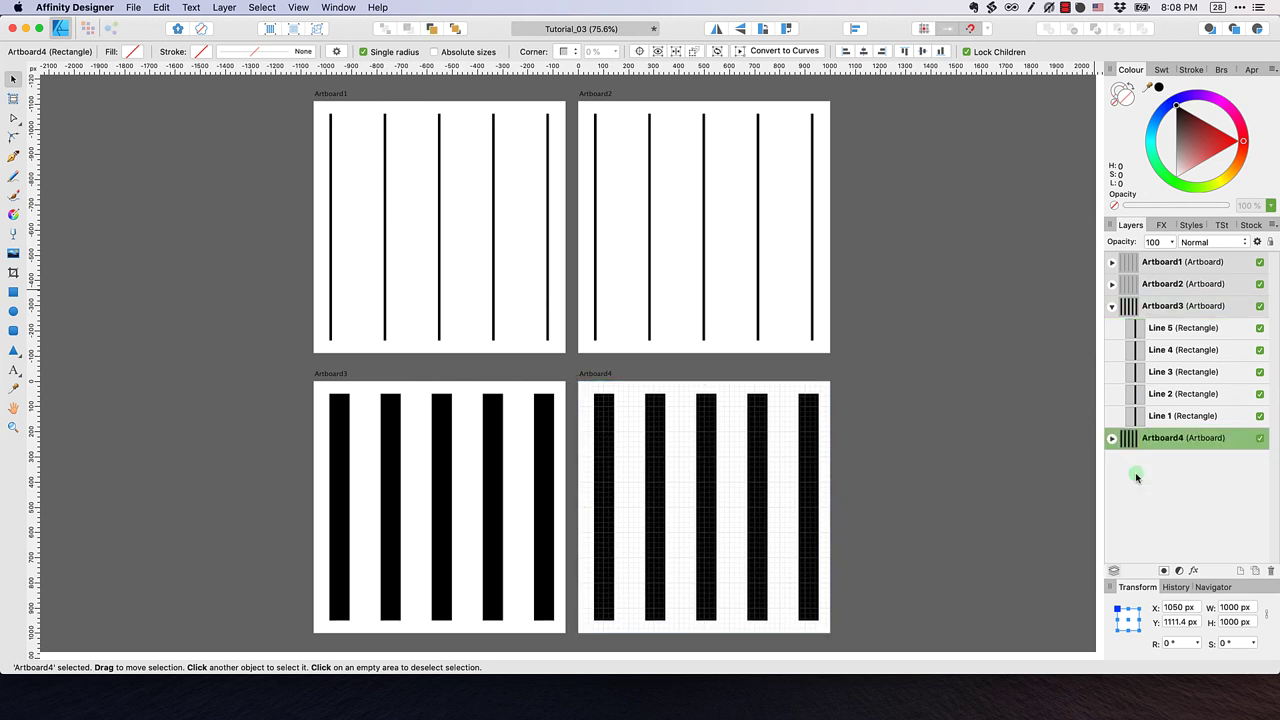
click(1112, 308)
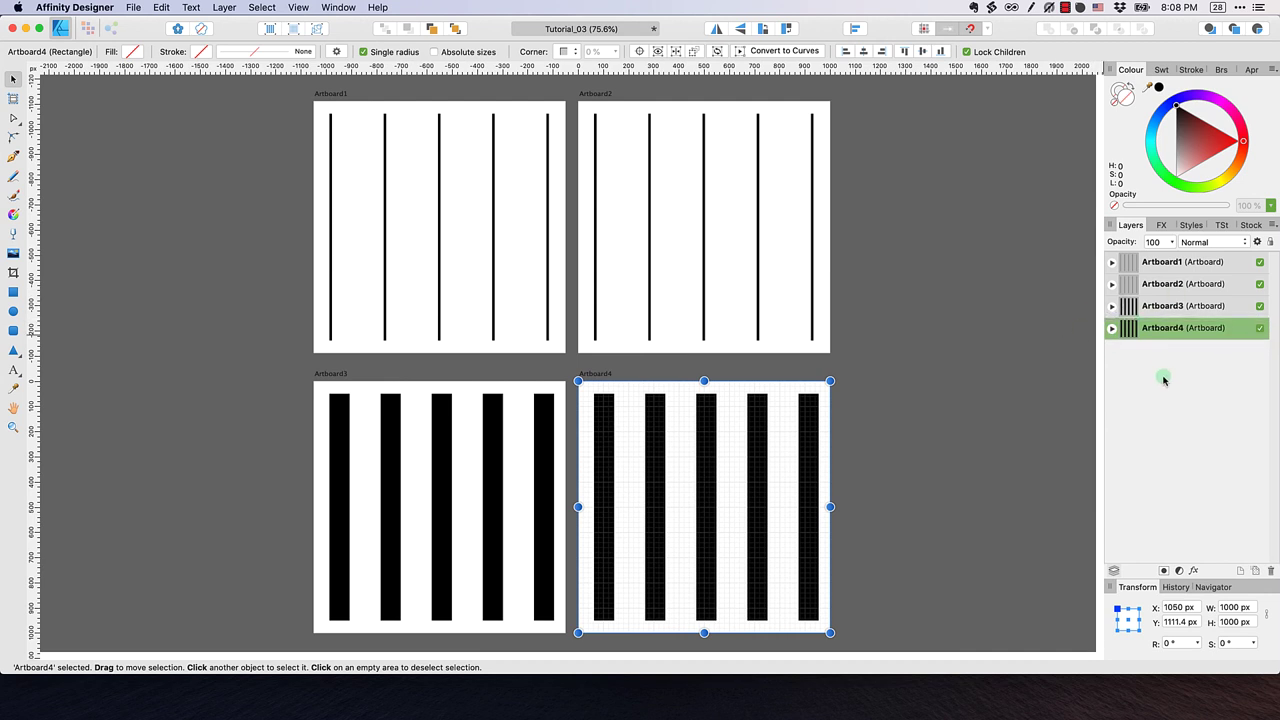
click(1027, 371)
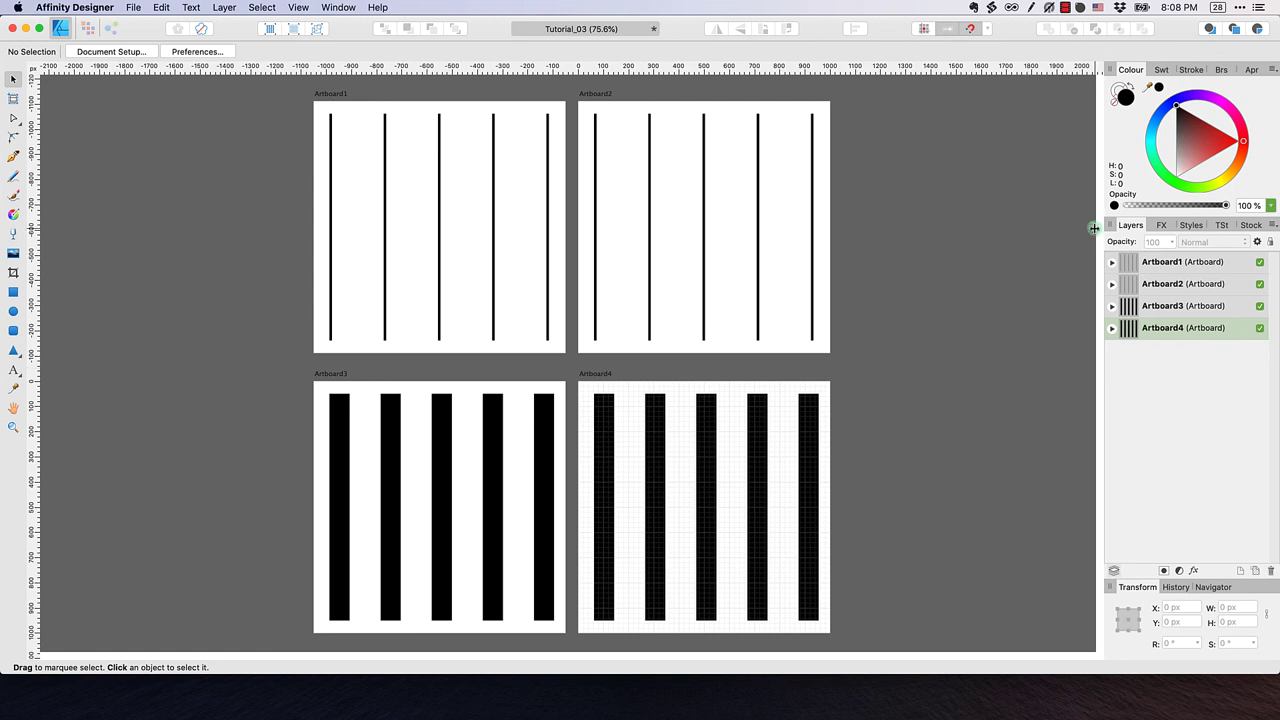
Expand Artboard1's contents and select Line 5 through Line 1 one by one to check which bar each name matches
click(1112, 262)
click(1155, 283)
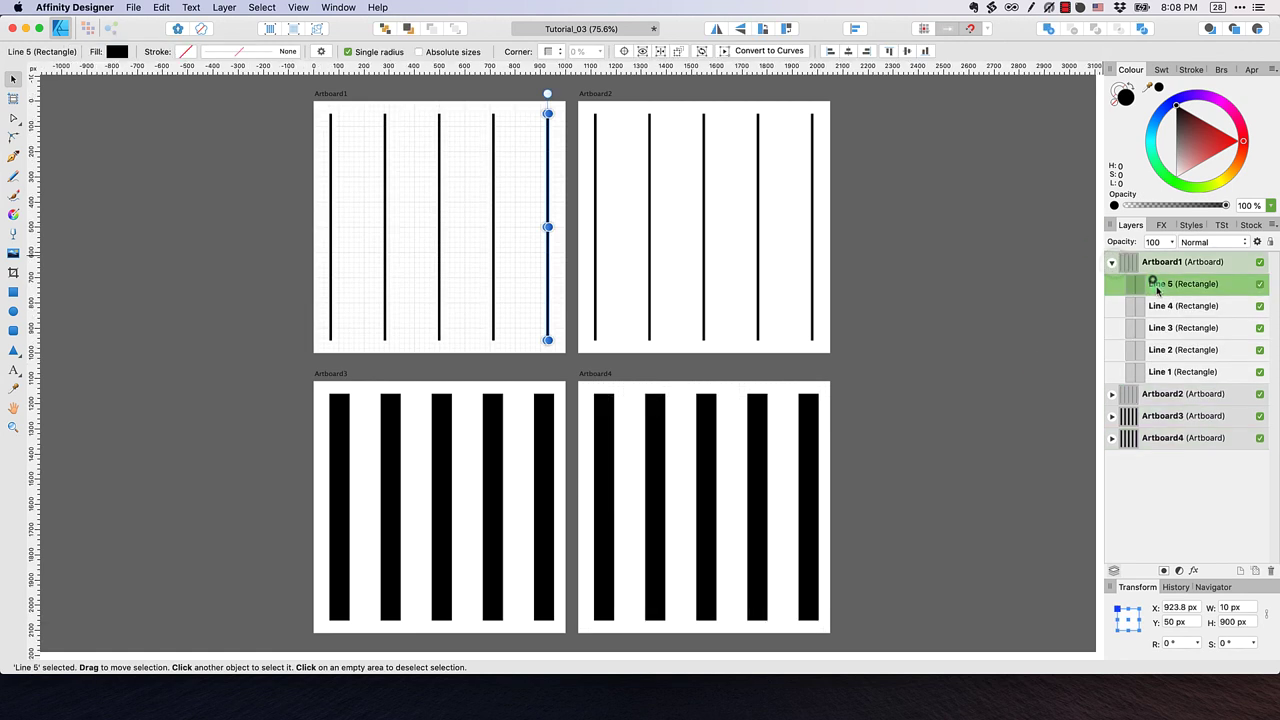
click(1160, 305)
click(1167, 327)
click(1177, 350)
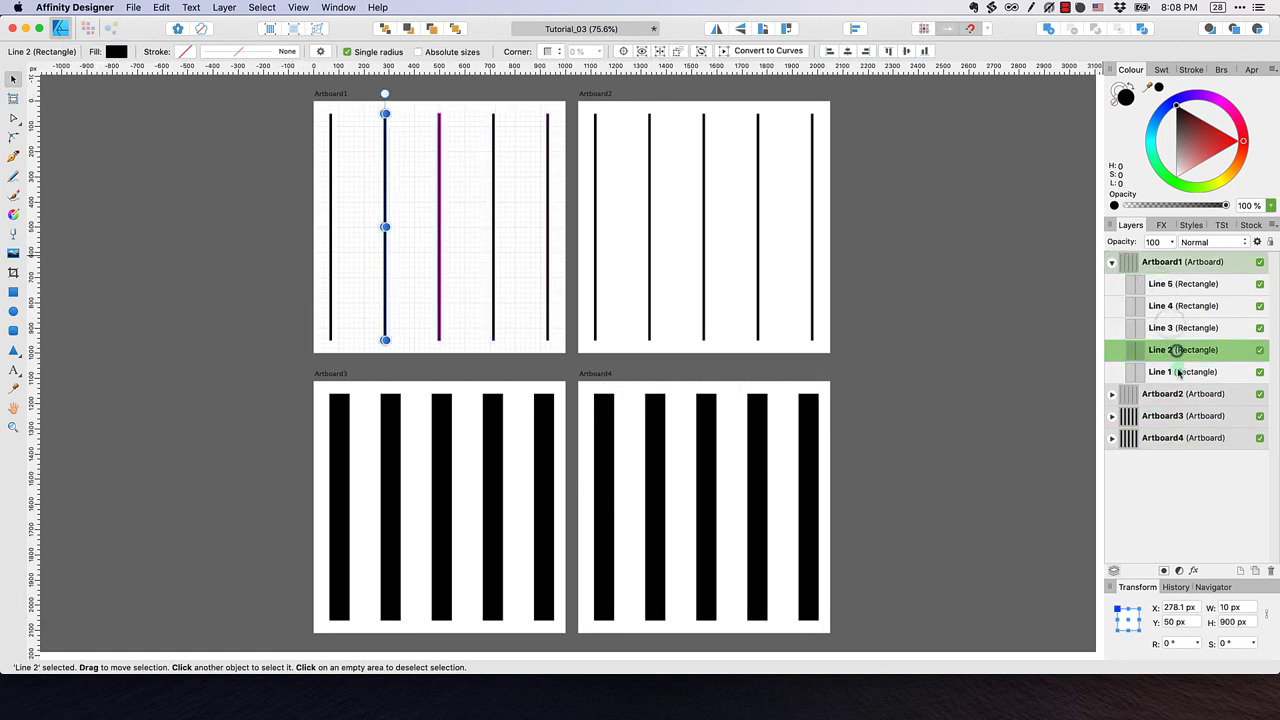
click(1178, 370)
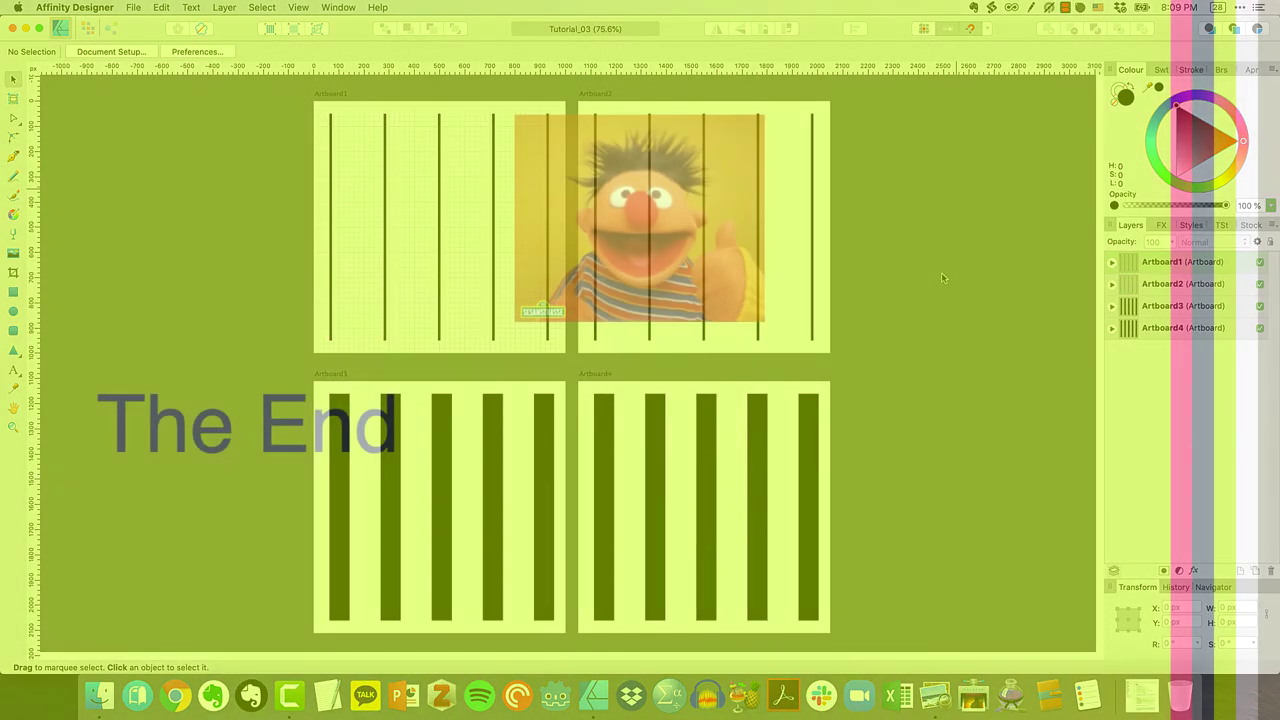